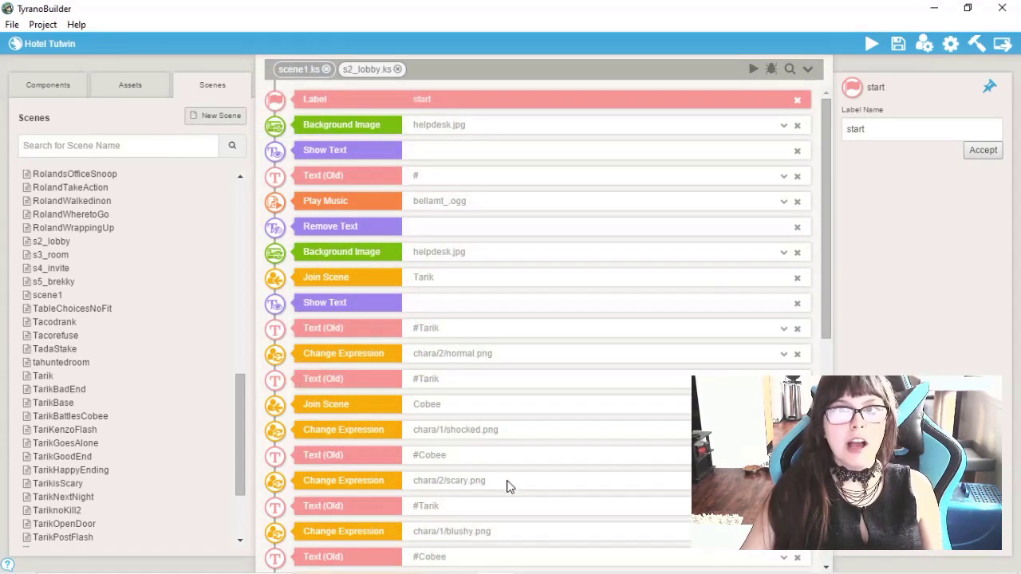
Select the Remove Text event and browse the project's image and character assets.
left_click_drag(825, 140, 829, 70)
left_click(350, 226)
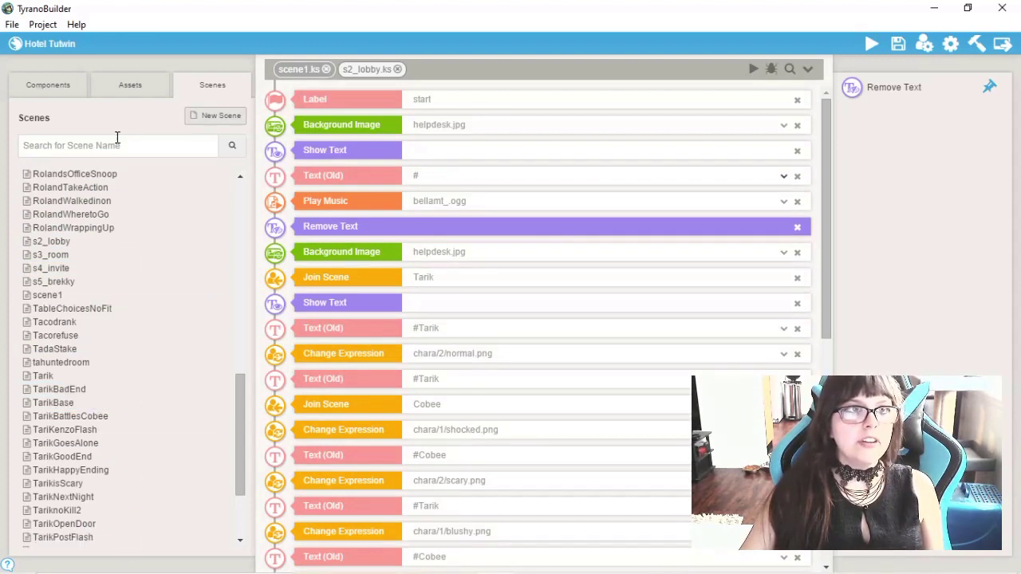
left_click(121, 89)
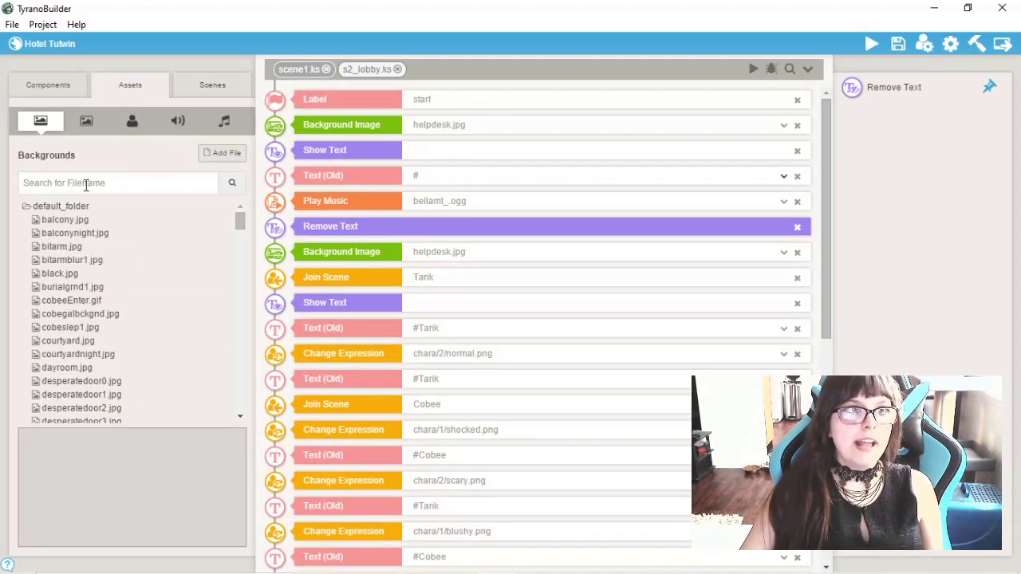
left_click(84, 123)
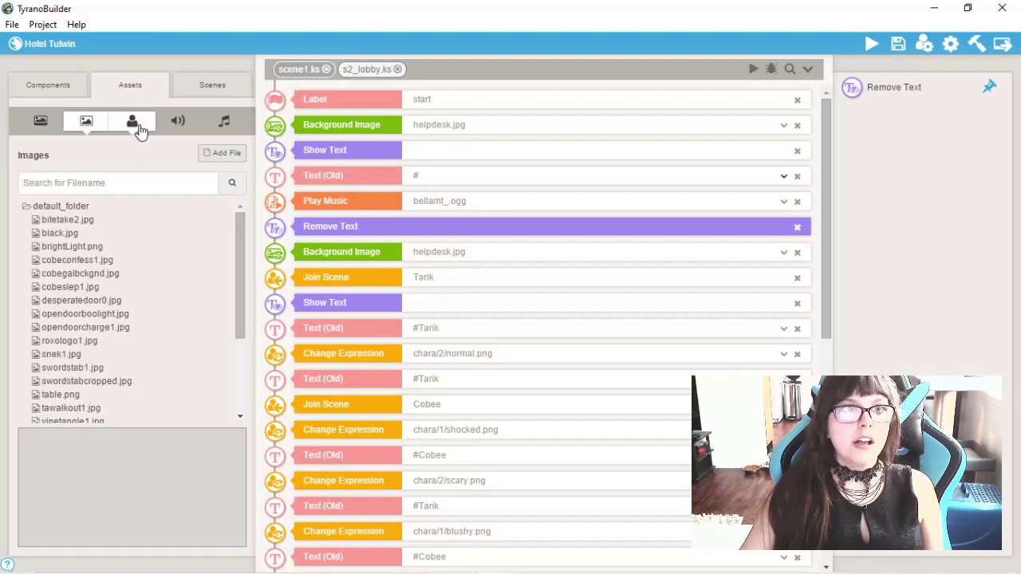
left_click(133, 122)
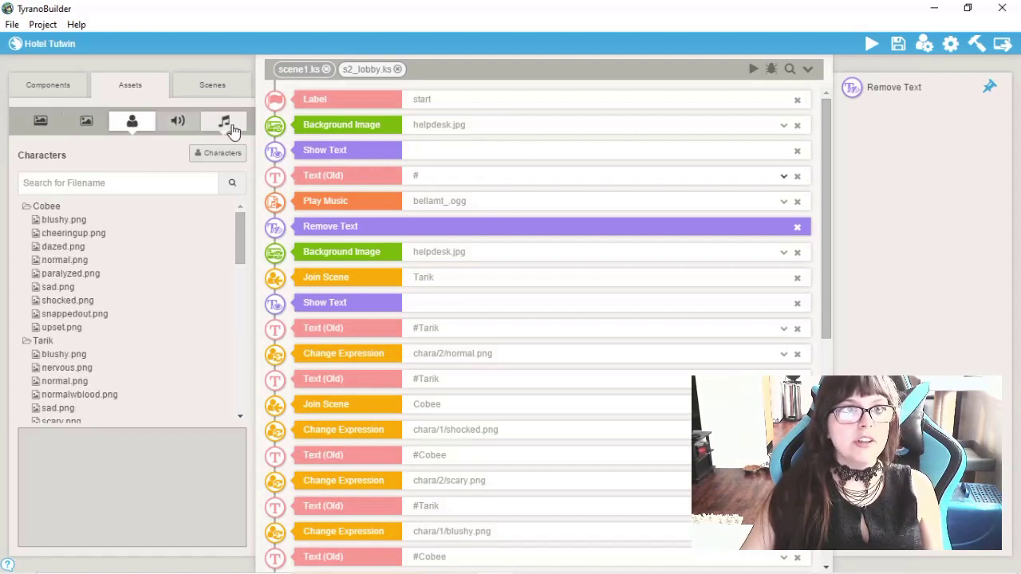
Add a Branch Button from Story components below the Text (Old) event, then delete it.
left_click(41, 83)
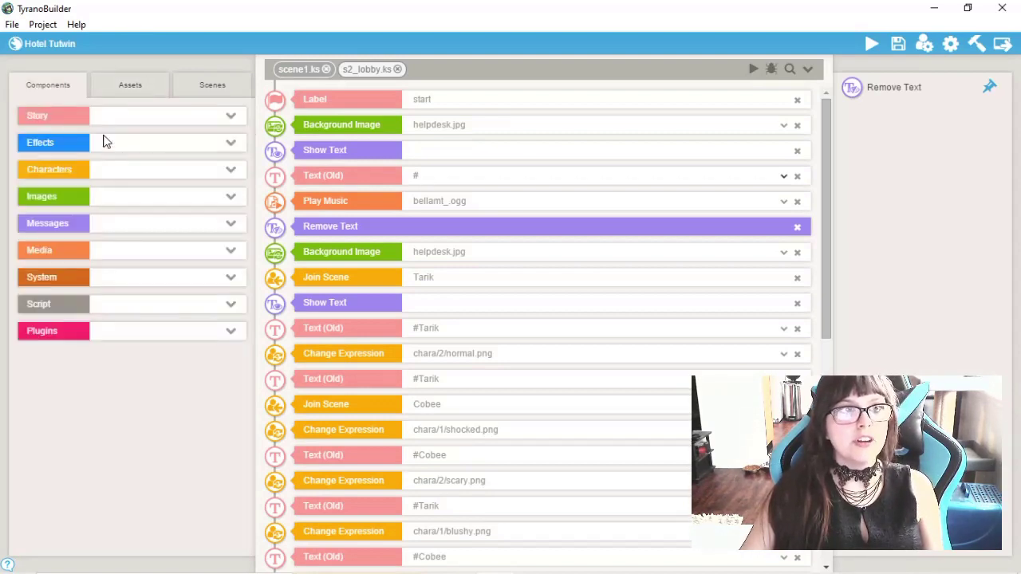
left_click(68, 117)
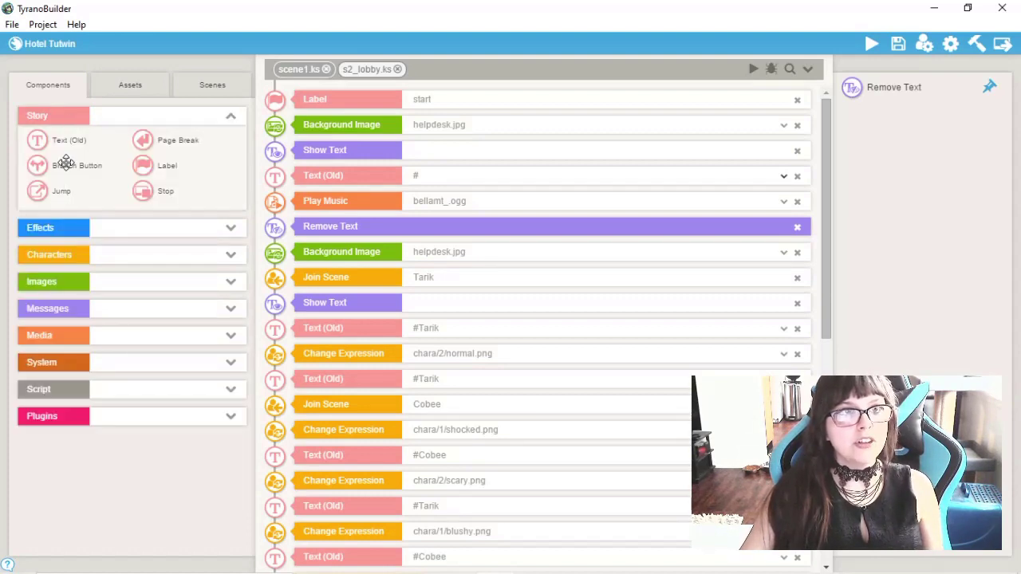
left_click_drag(67, 162, 417, 201)
left_click(797, 201)
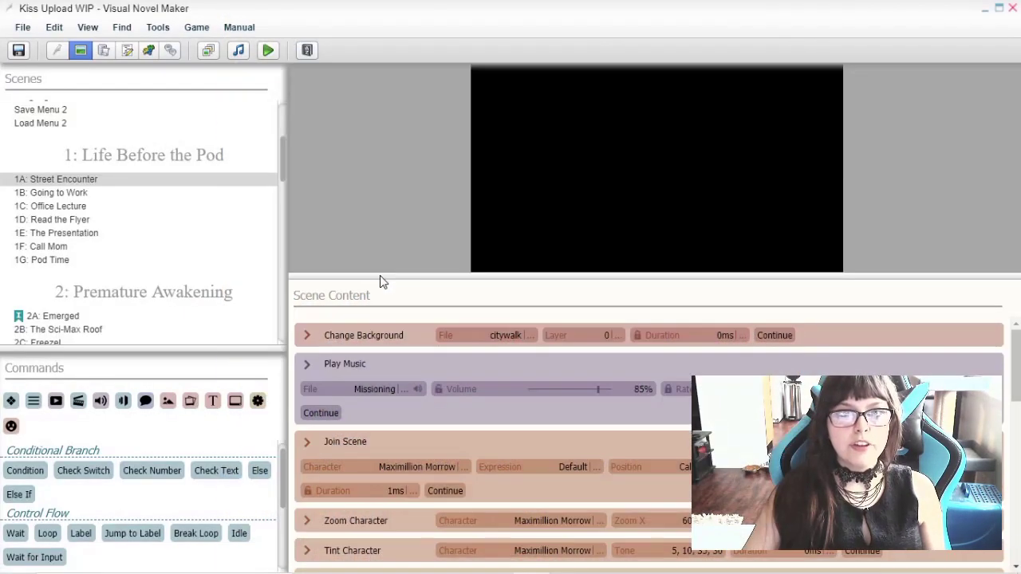
Enlarge the preview and step Street Encounter through the character joining and the first spoken line.
left_click_drag(380, 275, 391, 312)
scroll(417, 479, "down", 2)
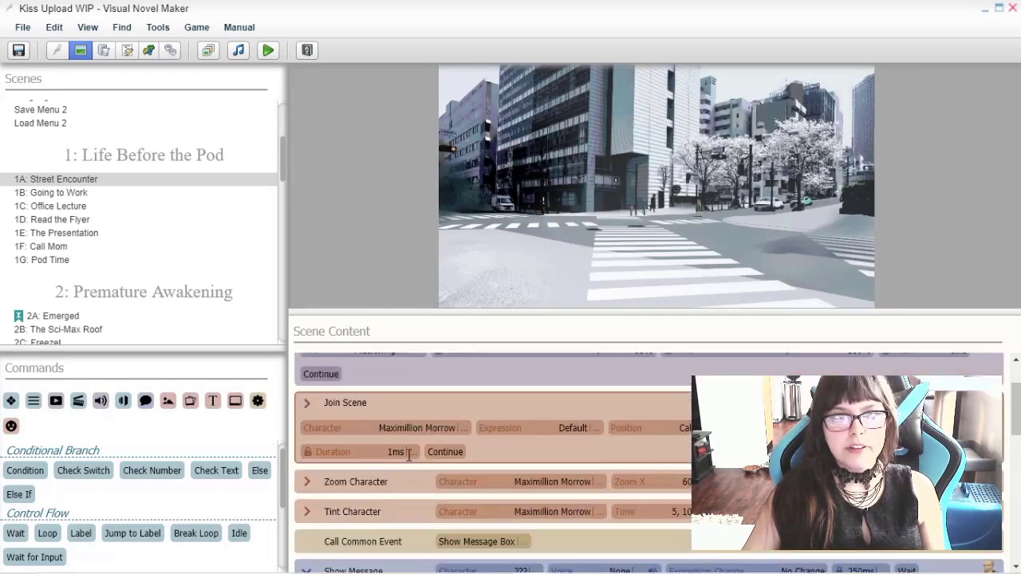
left_click(411, 415)
scroll(479, 478, "down", 2)
left_click(350, 463)
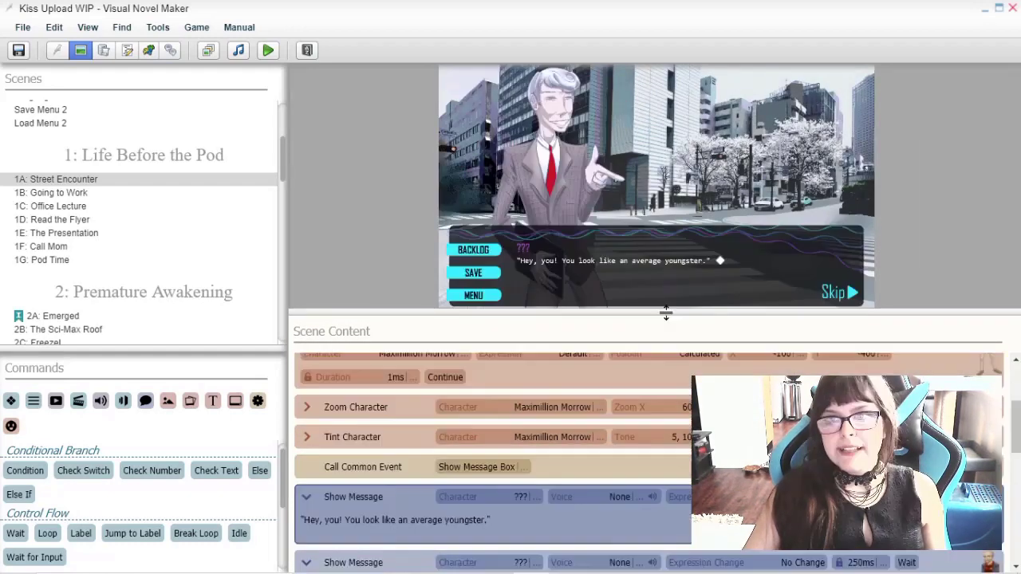
left_click_drag(665, 311, 484, 250)
left_click_drag(287, 195, 266, 197)
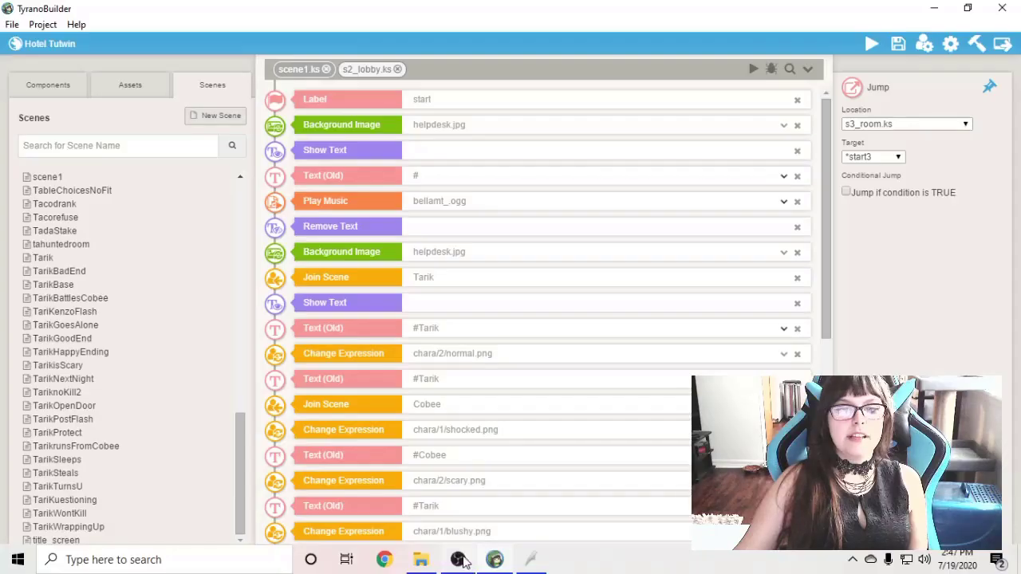
Select TyranoBuilder's title_screen scene, then scroll Visual Novel Maker's Scenes list up to Sample Scene.
left_click(62, 545)
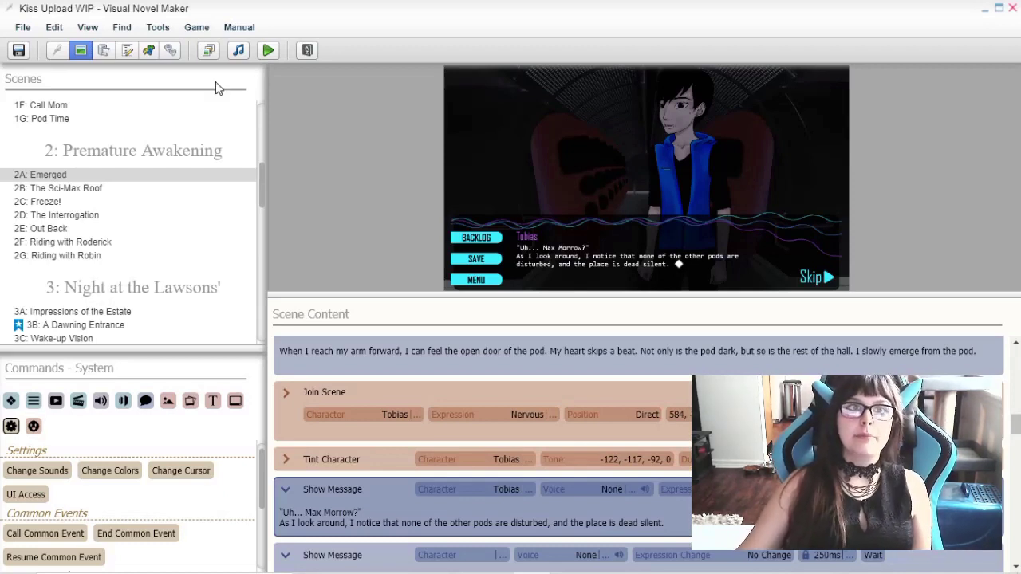
left_click_drag(261, 173, 260, 118)
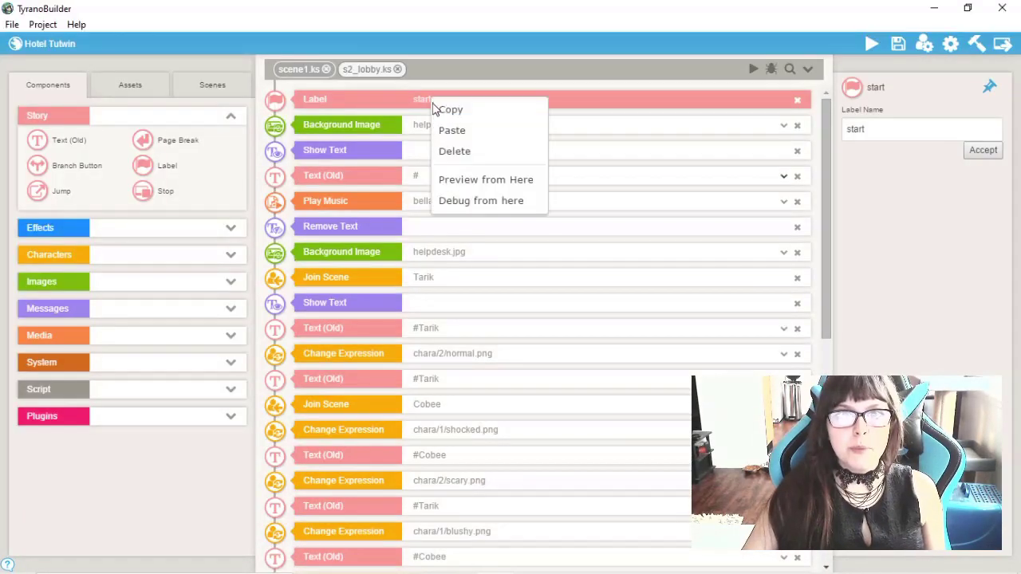
Preview s2_lobby maximized from the start label, advancing through Tarik's first lines, then return to the editor.
left_click(469, 182)
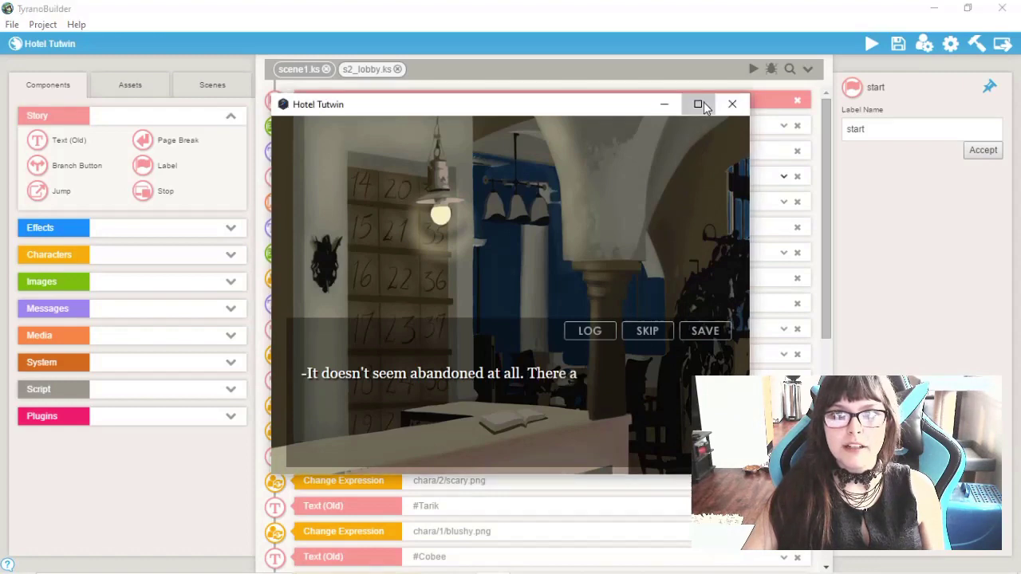
left_click(699, 105)
left_click(601, 487)
left_click(601, 487)
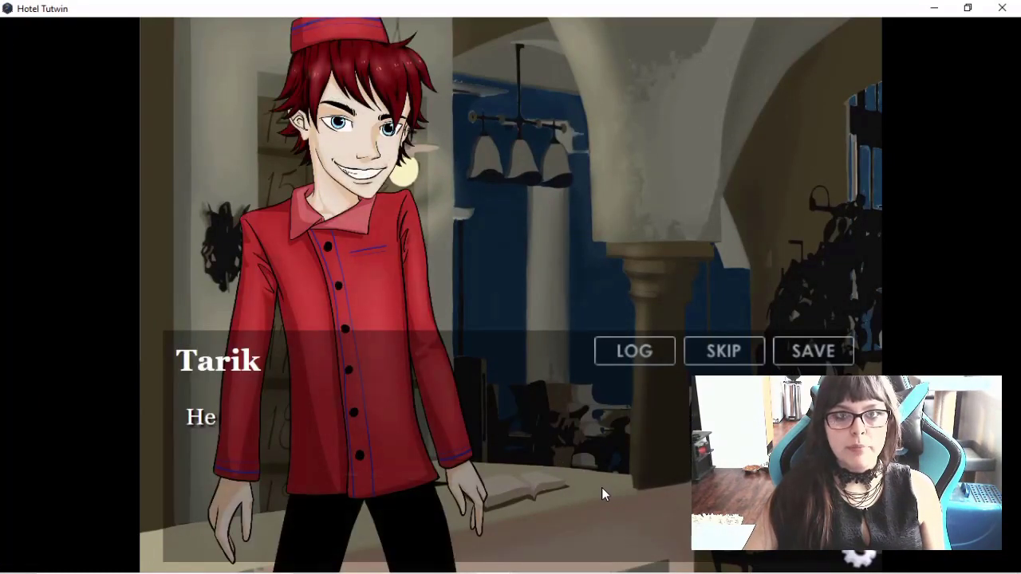
left_click(601, 487)
key("alt+Tab")
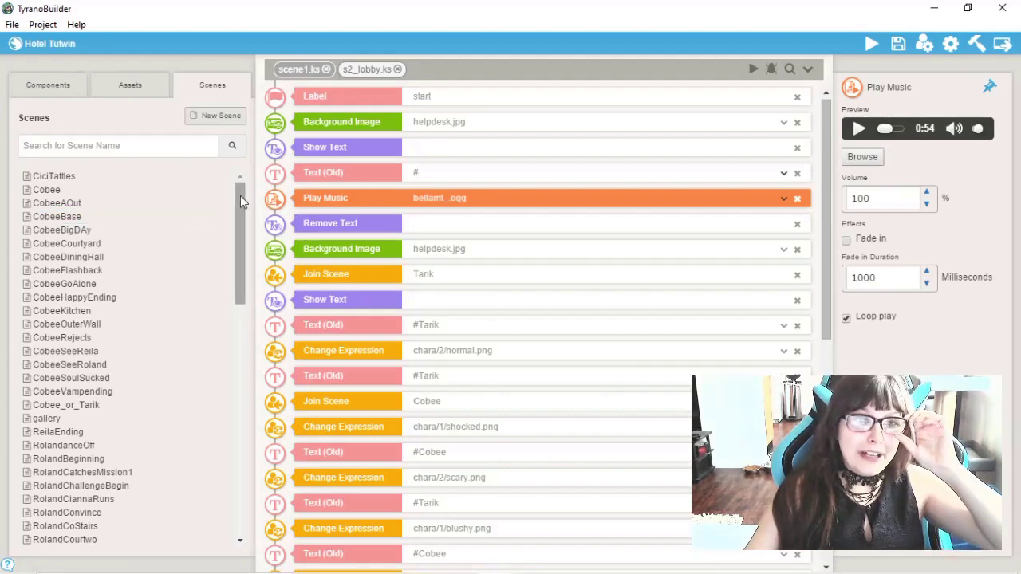
mouse_move(240, 196)
left_mouse_down()
mouse_move(248, 322)
mouse_move(233, 458)
mouse_move(244, 269)
mouse_move(236, 209)
left_mouse_up()
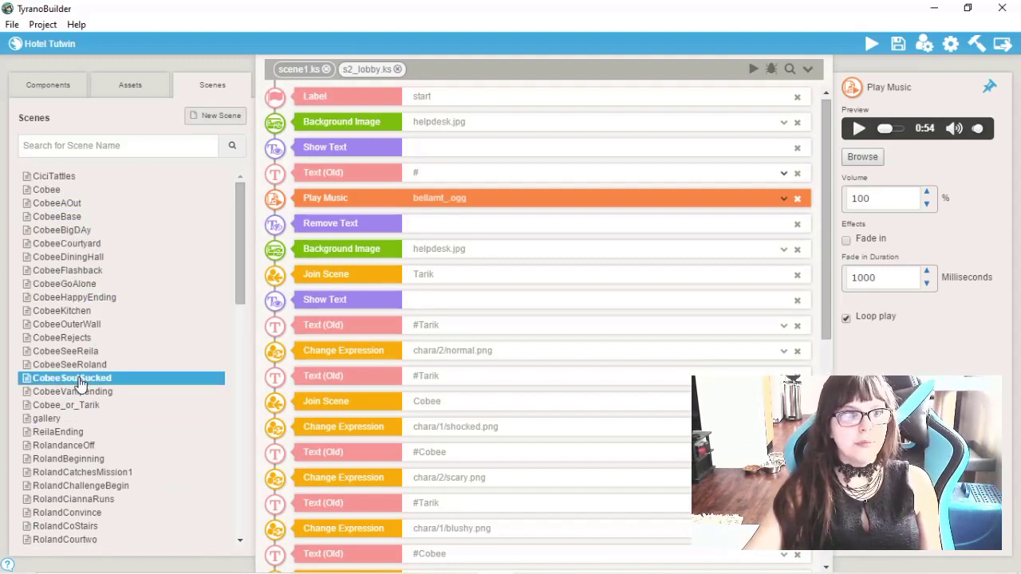
left_click_drag(241, 219, 244, 266)
Browse chapter 2 scenes 2A and 2C, then reopen 2A: Emerged with a taller preview.
left_click(529, 560)
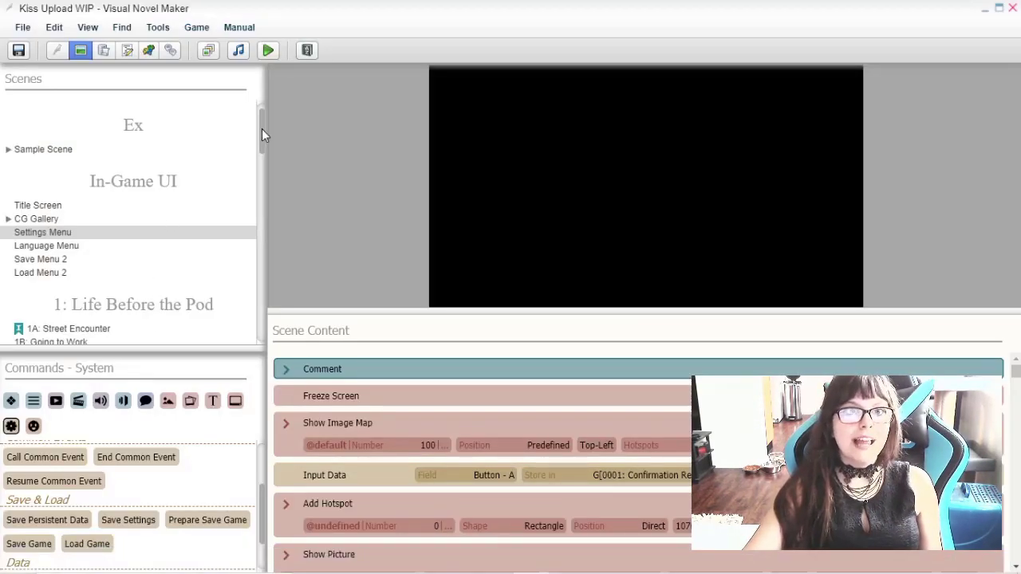
left_click_drag(260, 117, 264, 172)
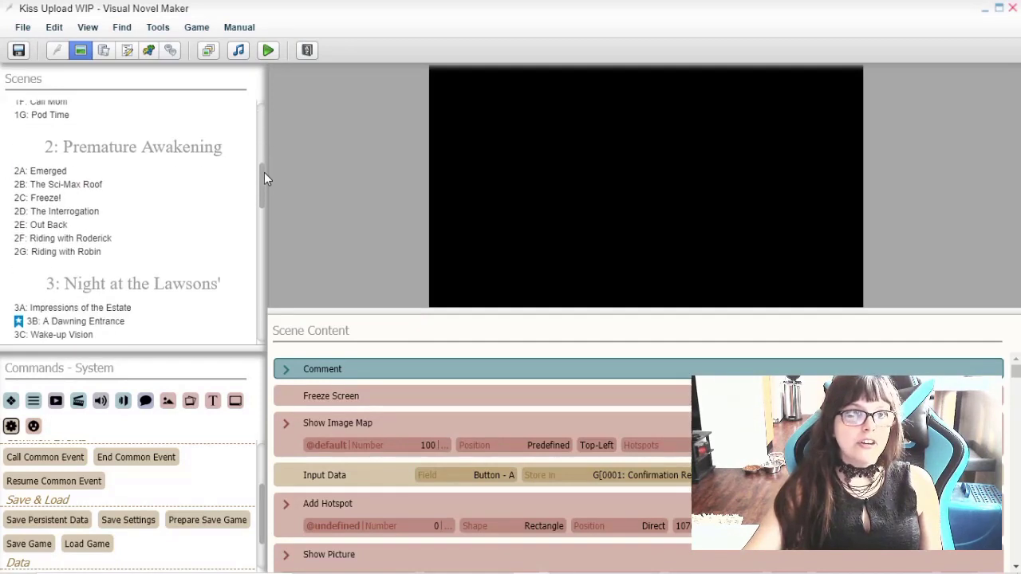
left_click(184, 160)
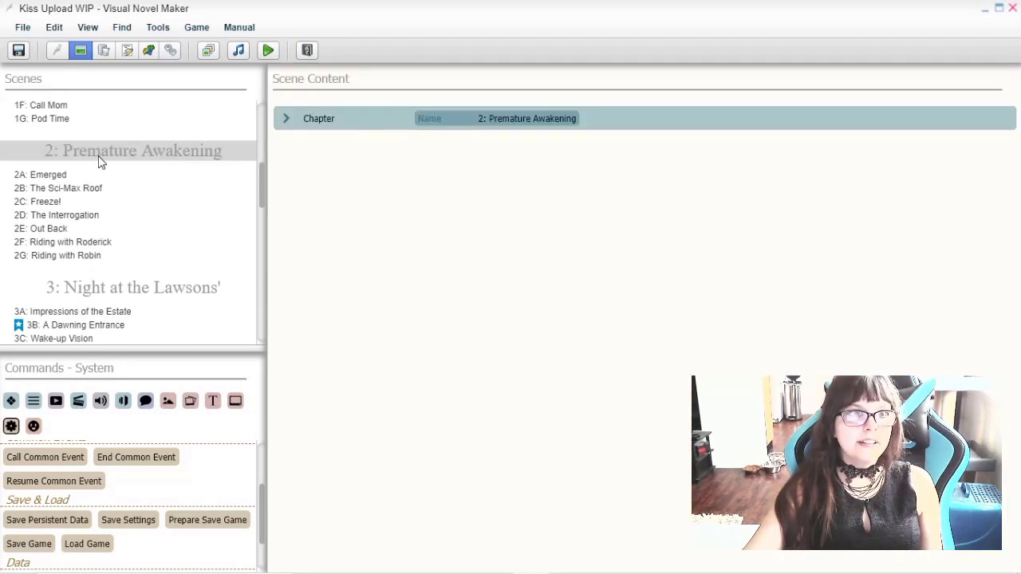
left_click(57, 179)
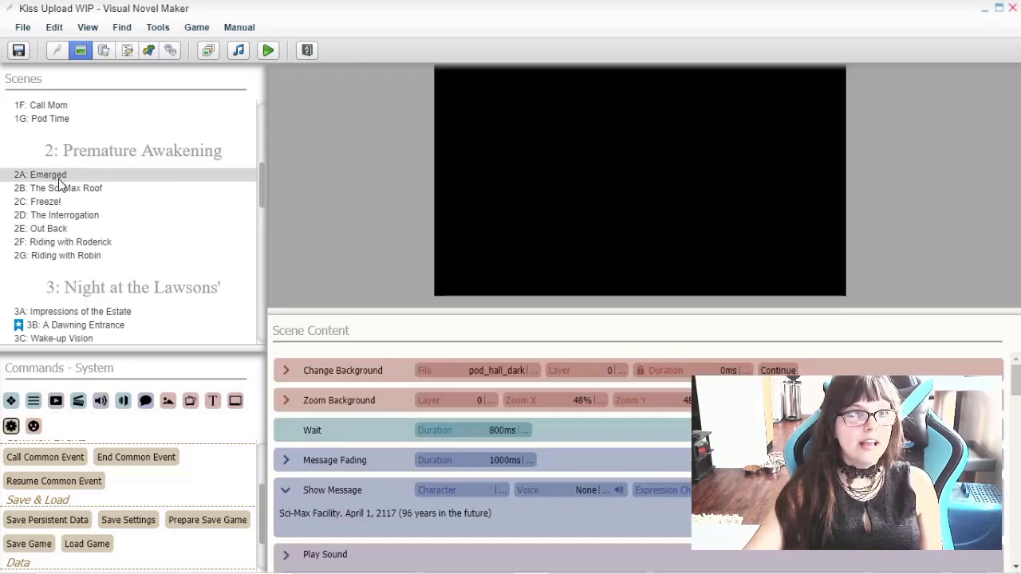
left_click(111, 153)
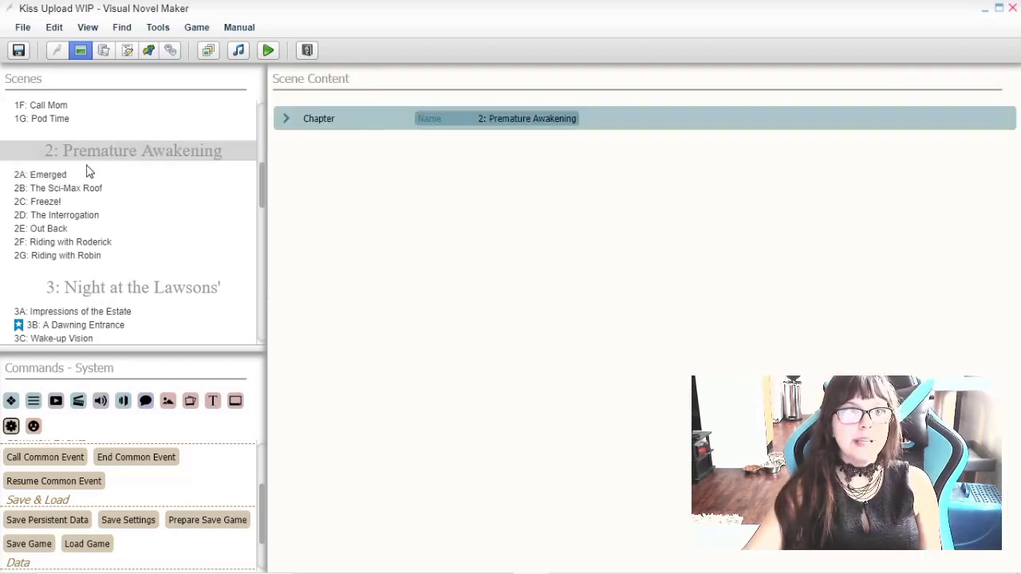
left_click(46, 177)
left_click(40, 201)
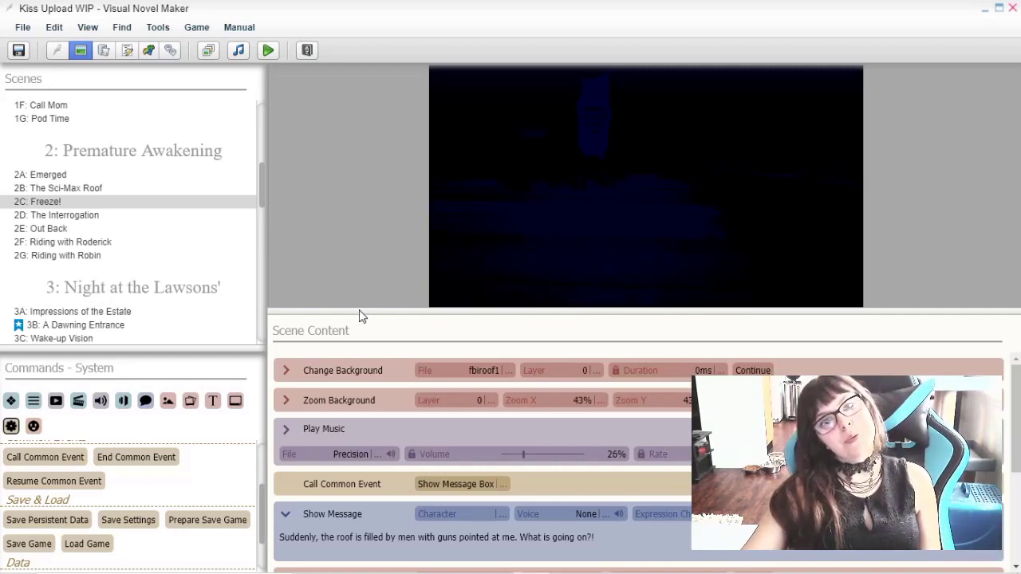
left_click_drag(361, 316, 364, 374)
left_click(47, 177)
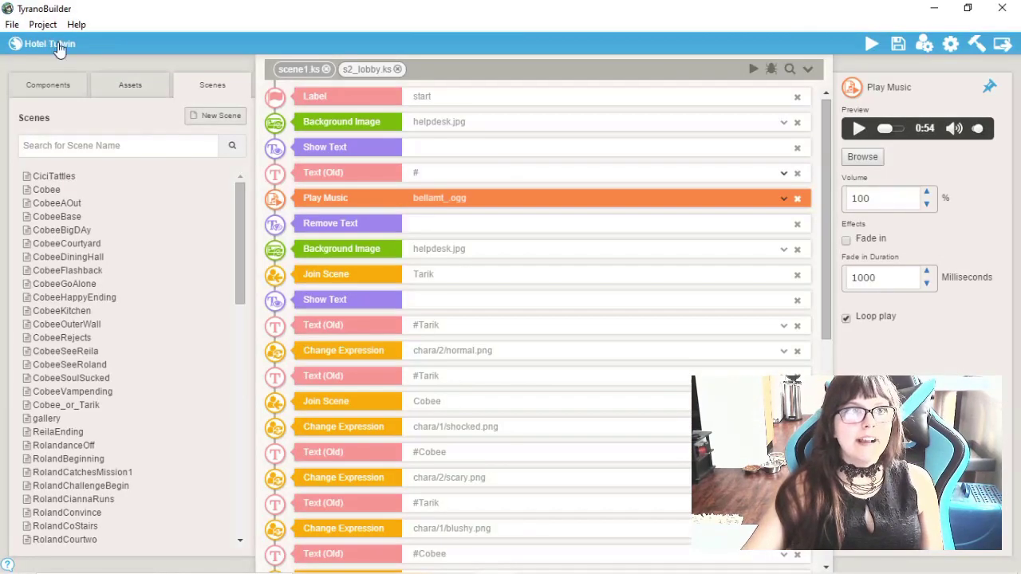
Browse the Characters assets and glance at the audio folder list without picking a file.
left_click(130, 85)
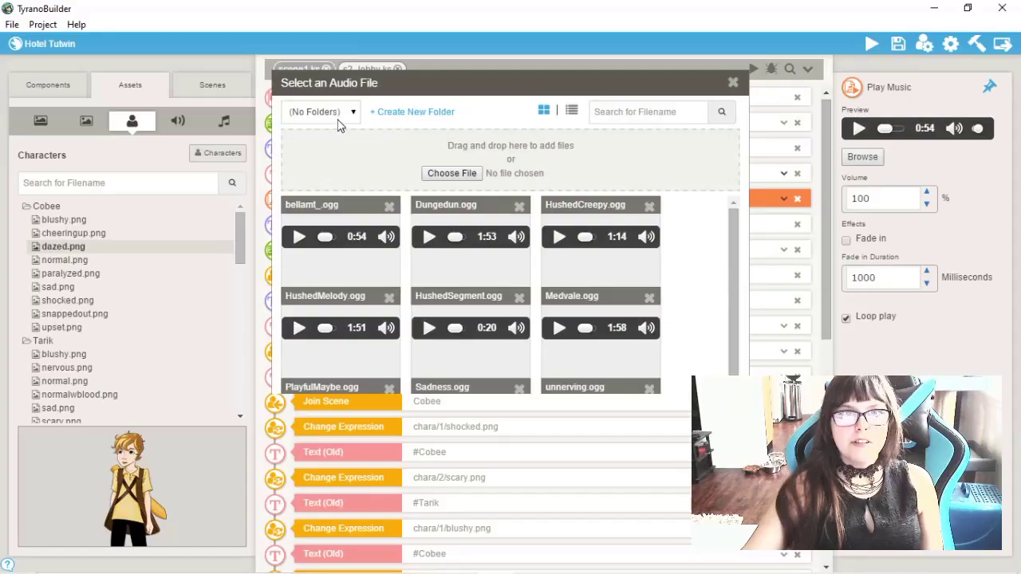
left_click(310, 117)
left_click(321, 130)
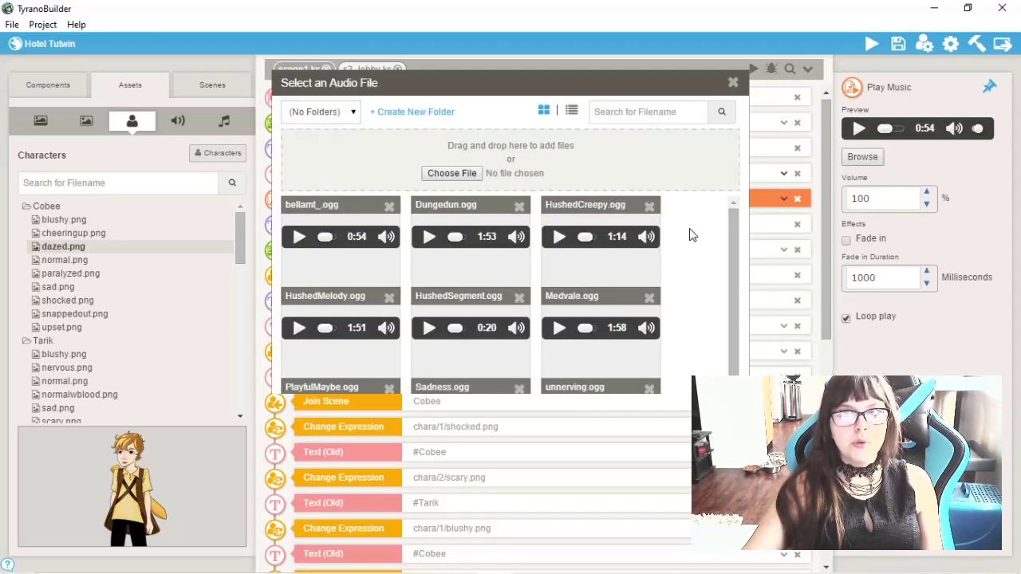
left_click(733, 83)
Open the second Background Image event's image picker and cancel adding an image from disk.
mouse_move(531, 560)
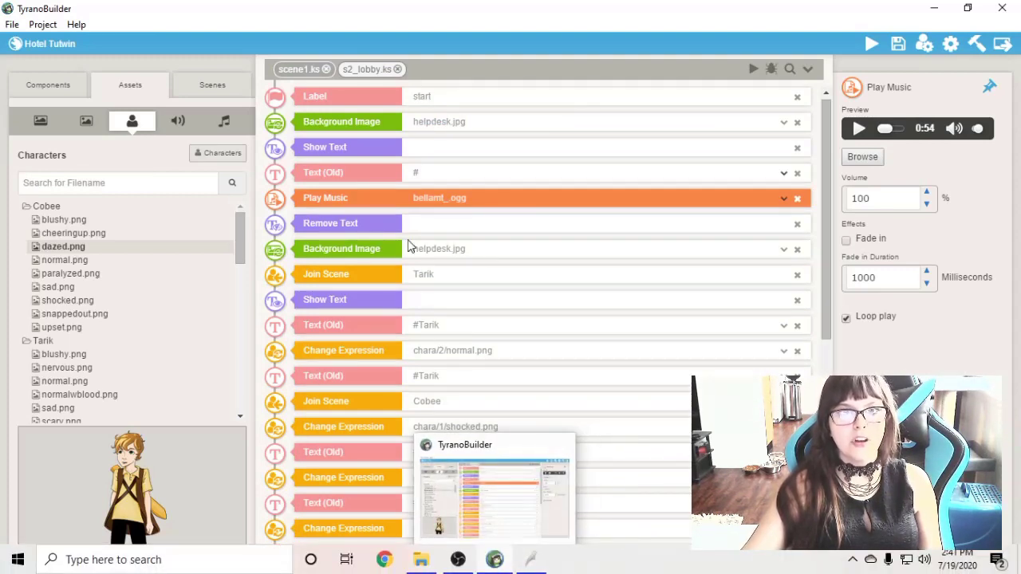
left_click(448, 248)
left_click(862, 226)
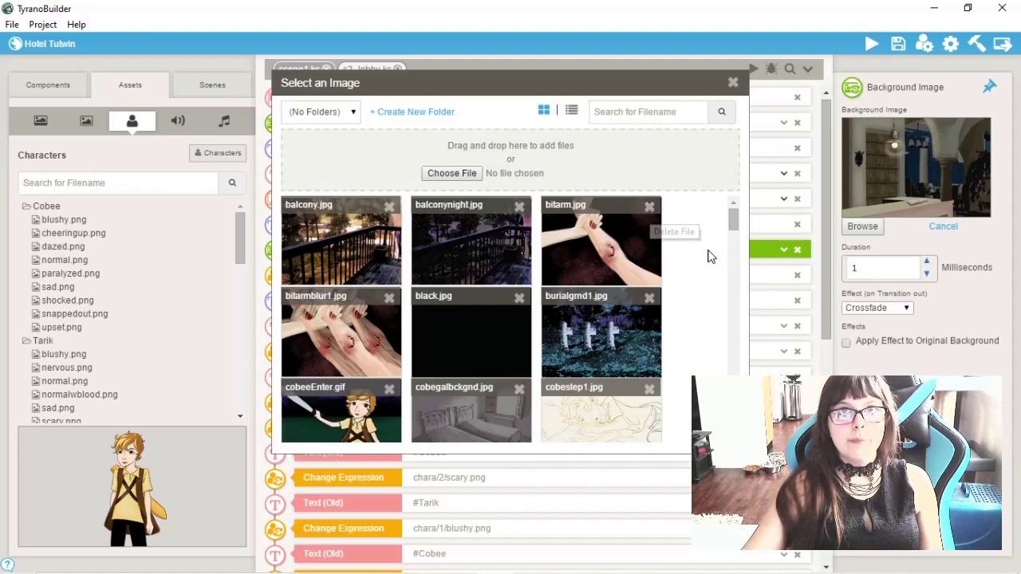
left_click(455, 173)
left_click(453, 370)
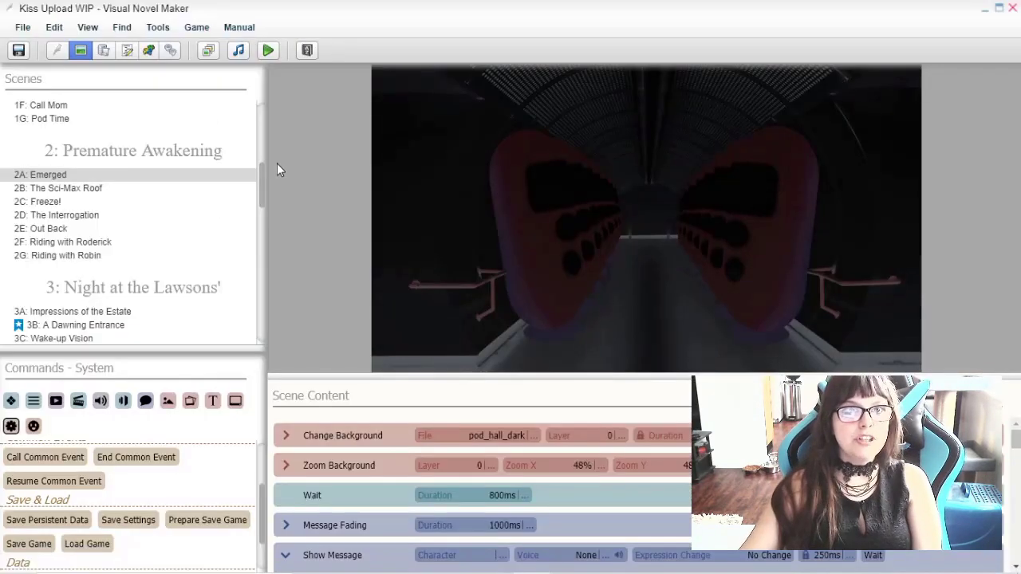
Browse Resource Manager folders: Characters, Backgrounds, Fonts, Audio/Music and Pictures, toggling In-Game UI.
left_click(208, 51)
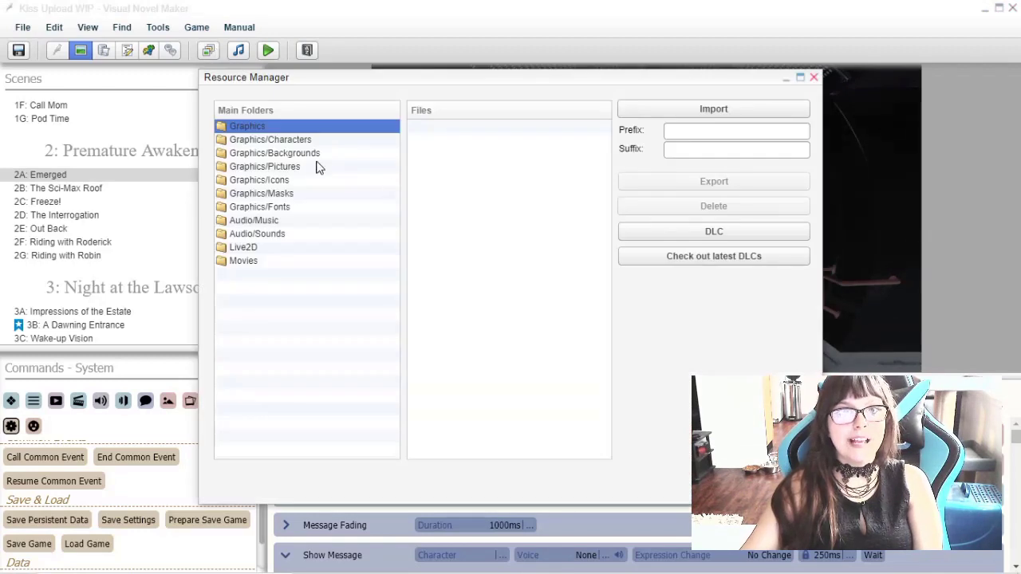
left_click(283, 142)
left_click(284, 155)
left_click(281, 169)
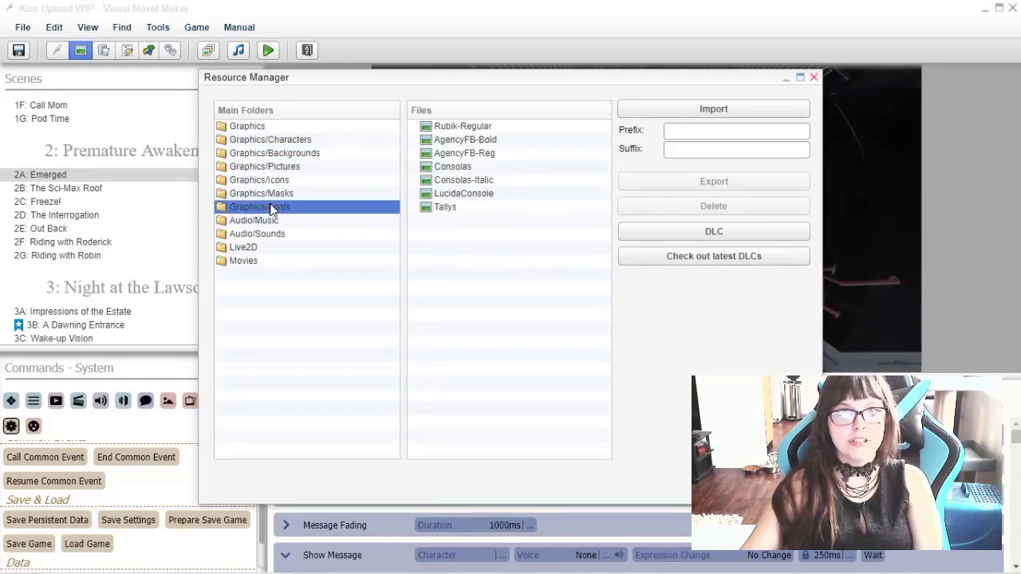
left_click(244, 222)
left_click(282, 166)
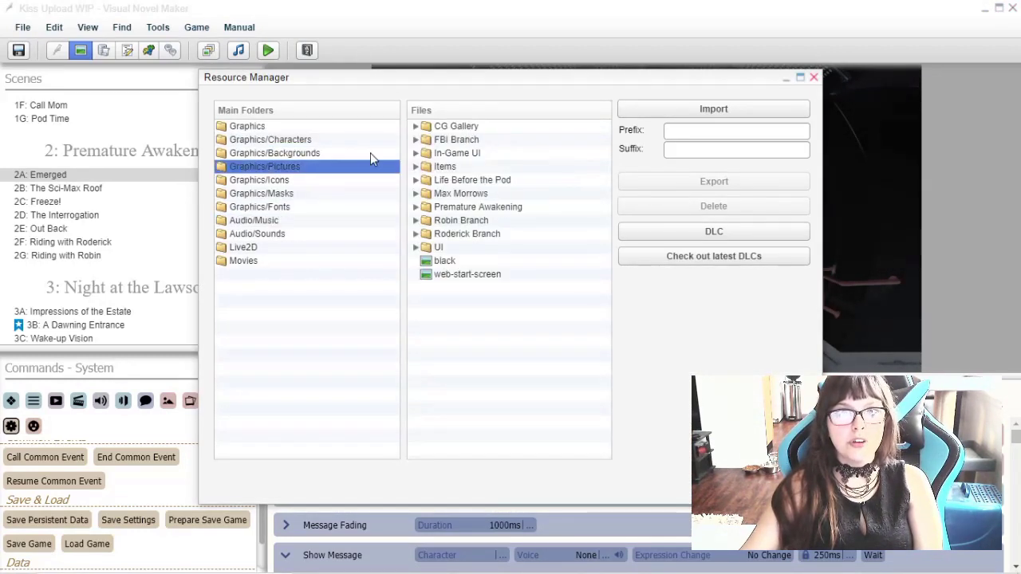
left_click(415, 153)
left_click(416, 153)
left_click(498, 396)
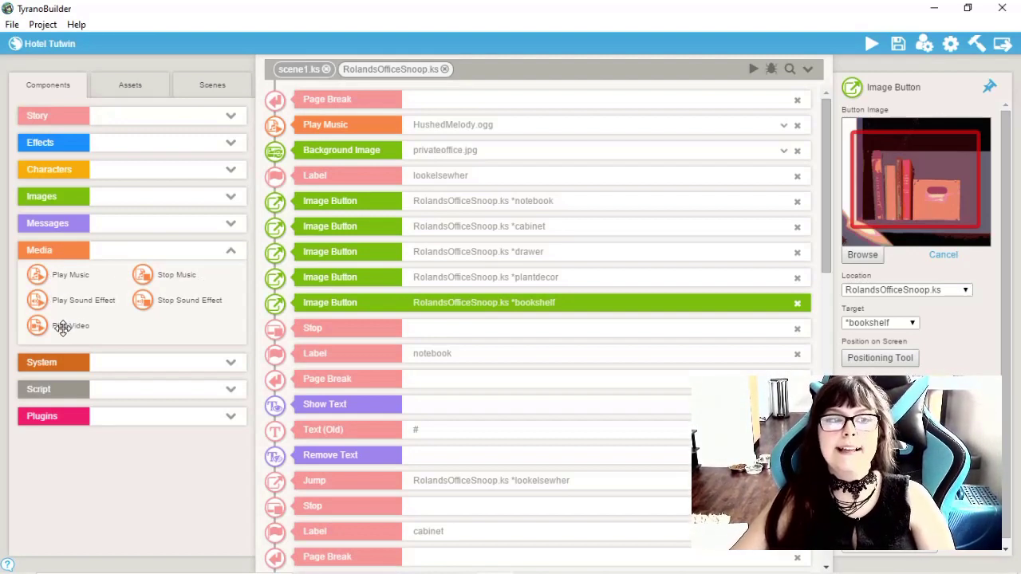
left_click_drag(83, 275, 392, 128)
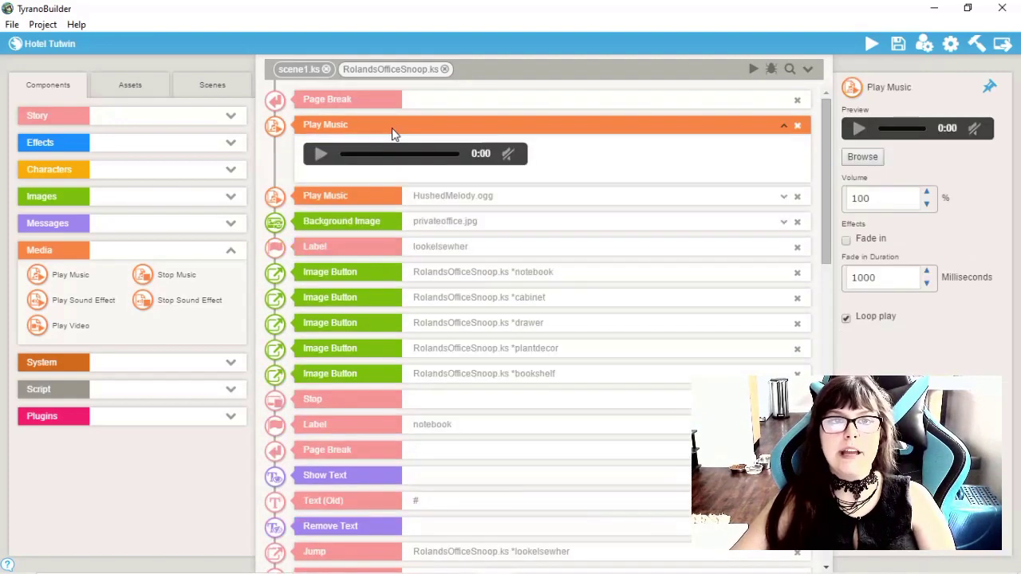
left_click(797, 126)
left_click(661, 129)
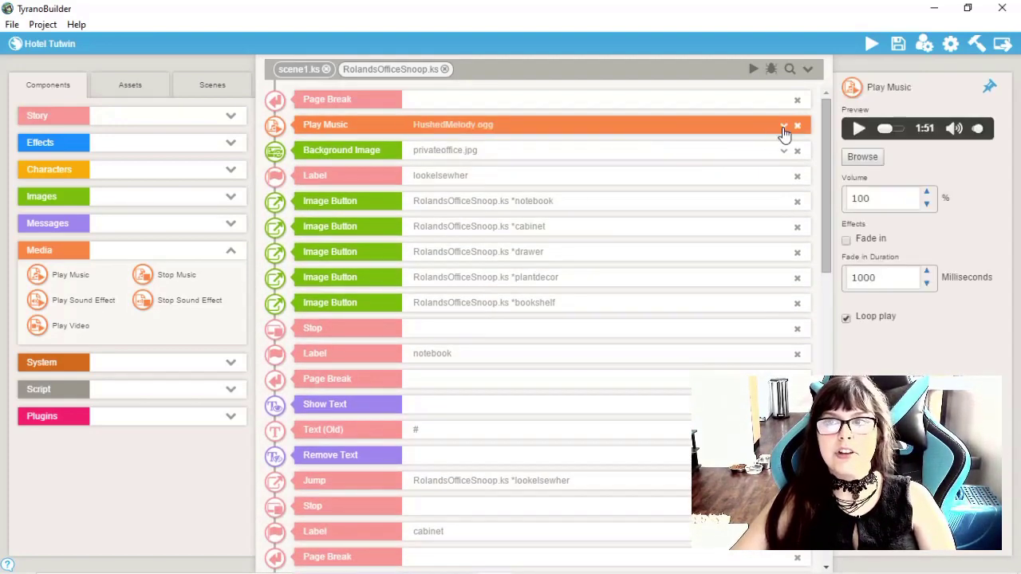
left_click(784, 126)
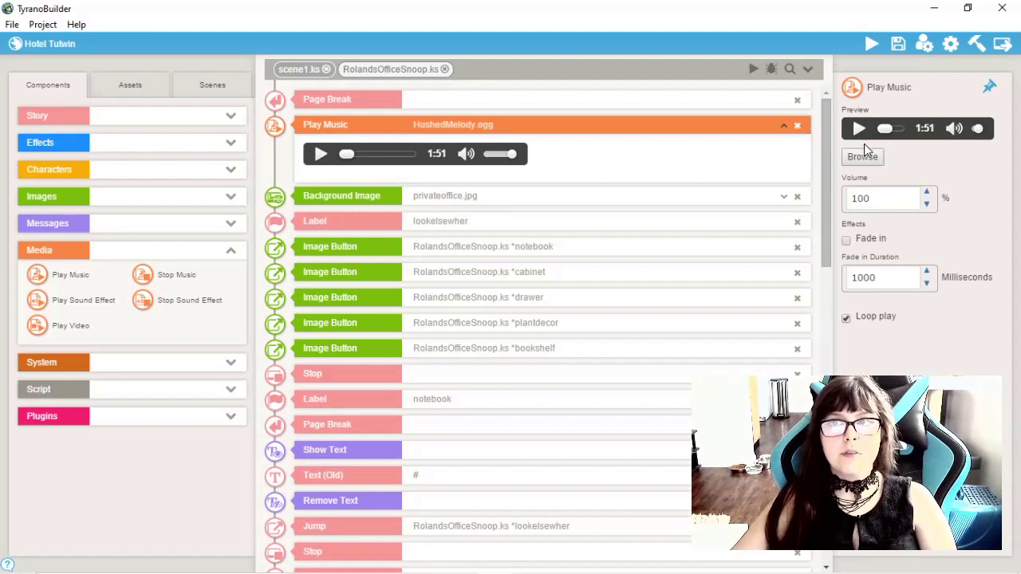
left_click(796, 126)
left_click(796, 126)
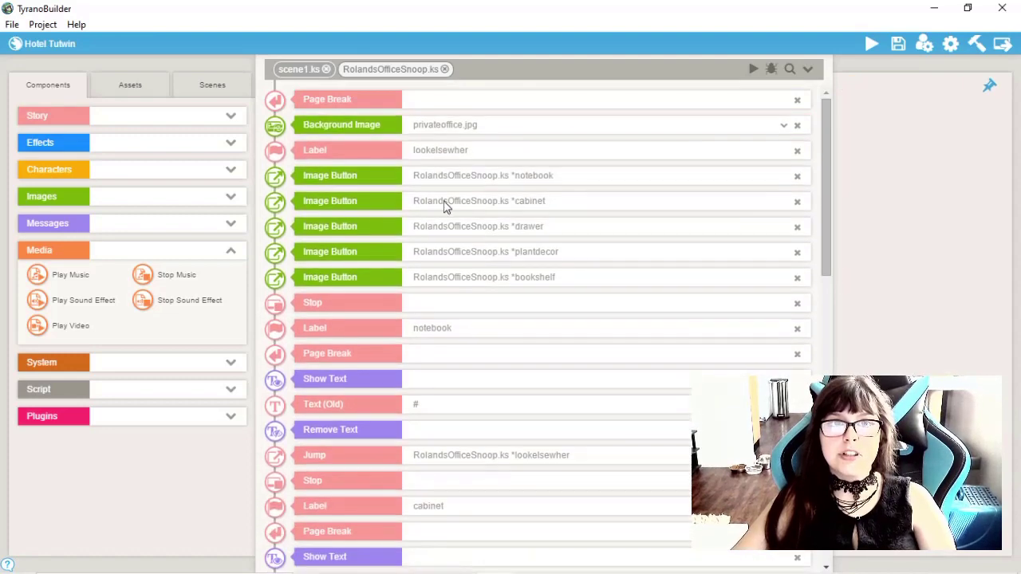
key("ctrl+z")
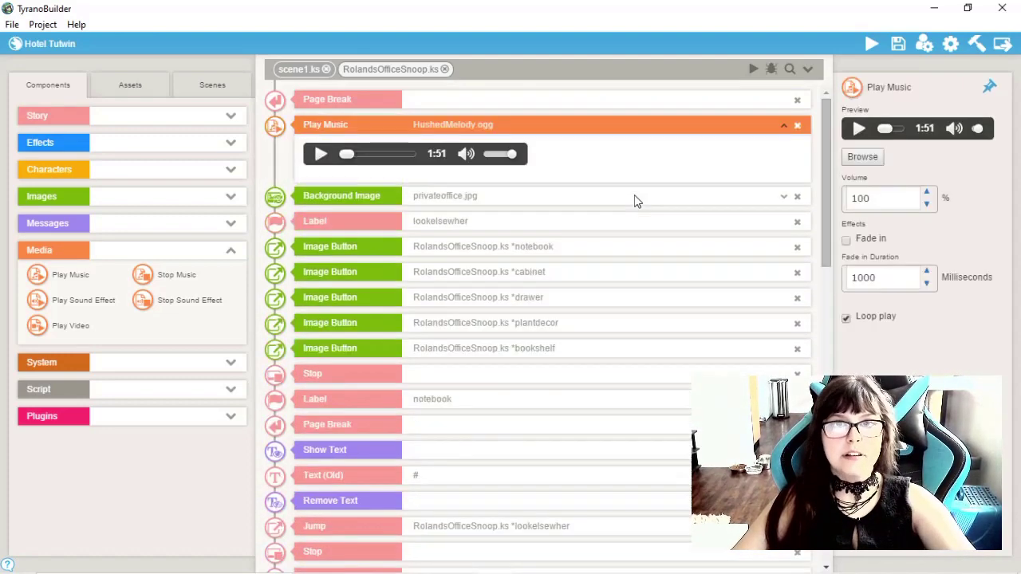
left_click(783, 128)
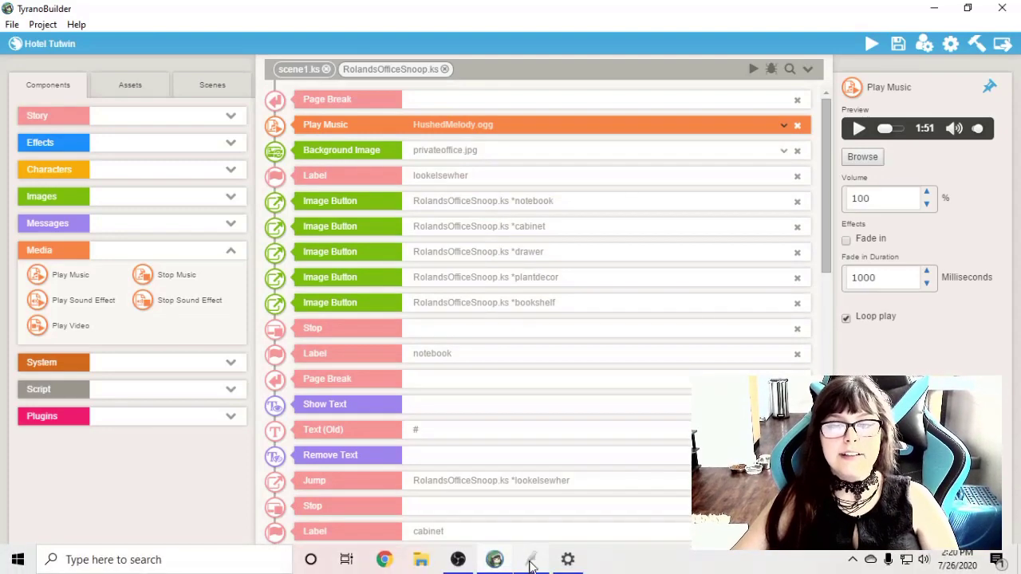
Toggle the Choices skip option in the Settings Menu preview and scroll through its image-map script.
left_click(530, 563)
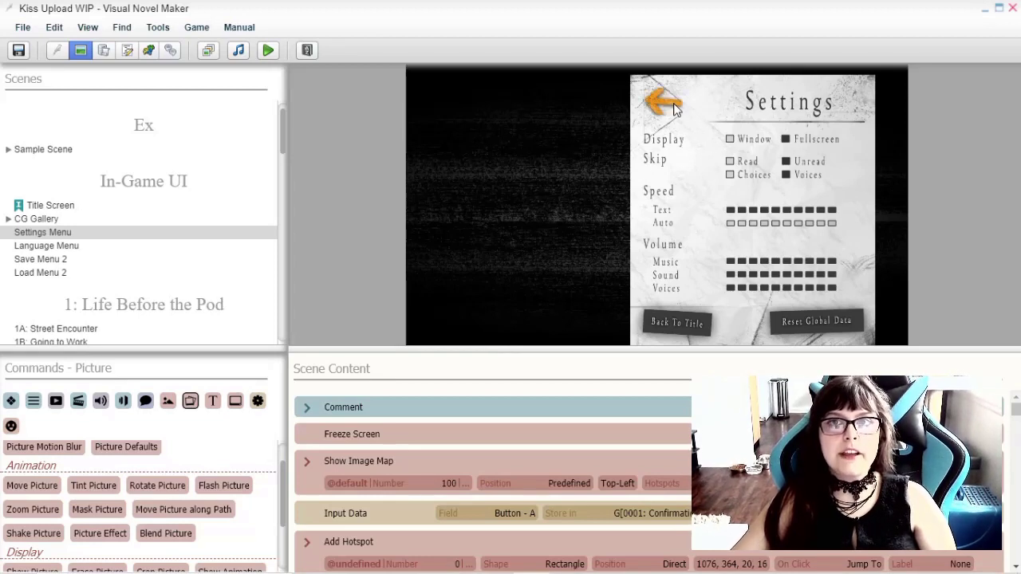
left_click(752, 182)
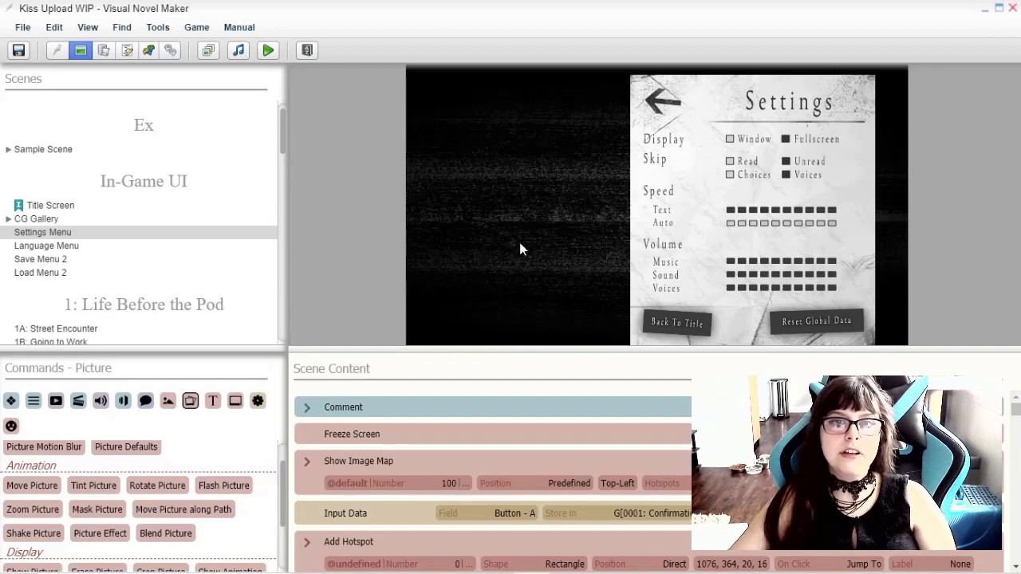
left_click_drag(515, 351, 485, 133)
scroll(517, 303, "down", 5)
scroll(574, 422, "down", 15)
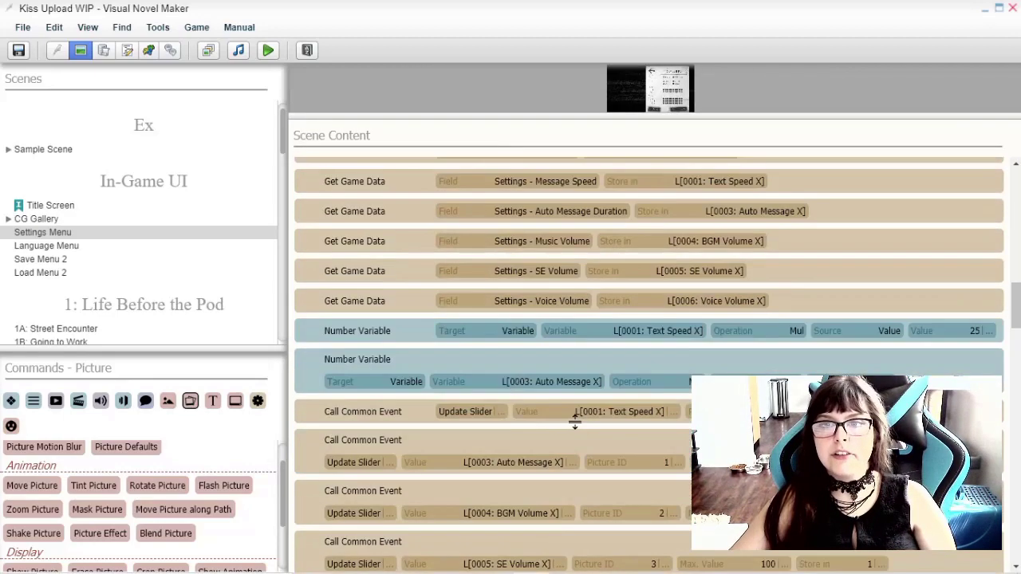
scroll(574, 423, "down", 15)
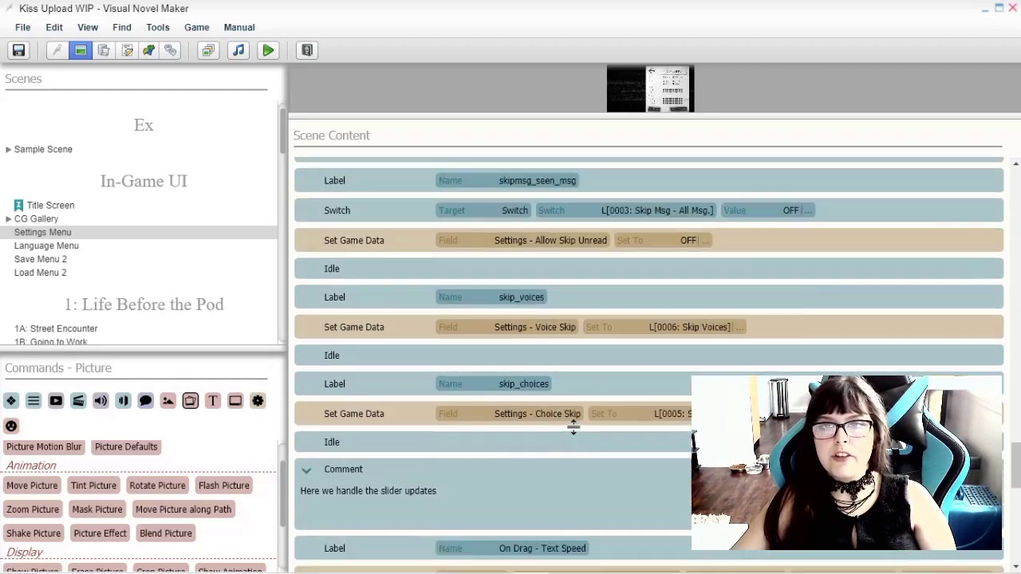
scroll(573, 428, "down", 2)
scroll(569, 433, "up", 6)
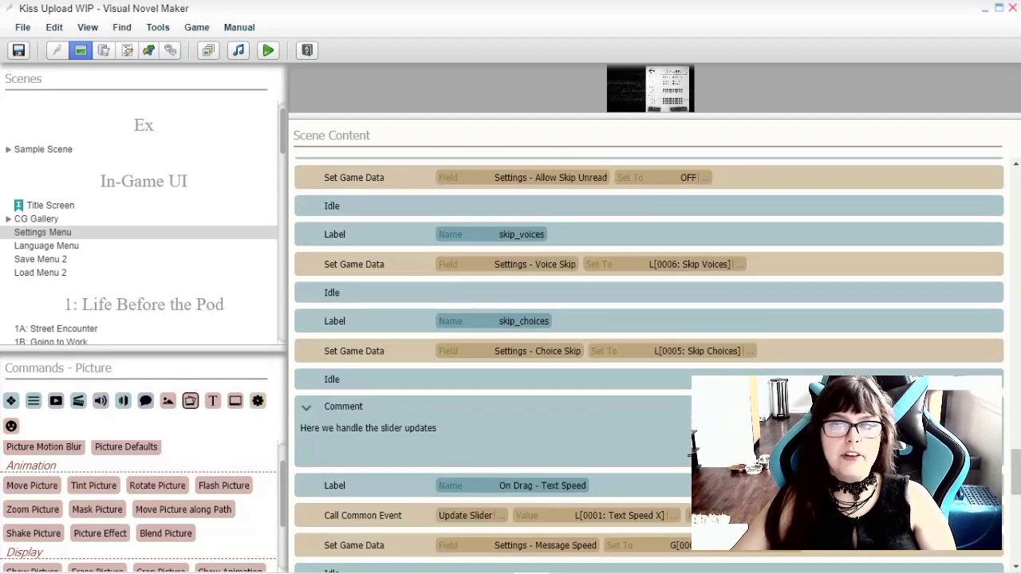
left_click_drag(1015, 490, 1014, 191)
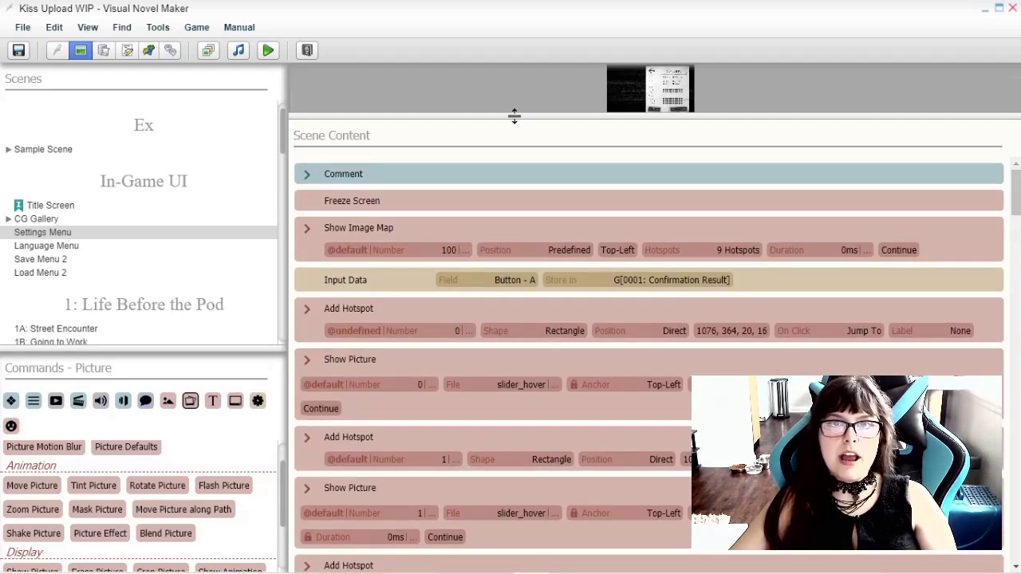
Enlarge the scene preview and scroll through the 1G: Pod Time scene's commands.
left_click_drag(515, 117, 478, 299)
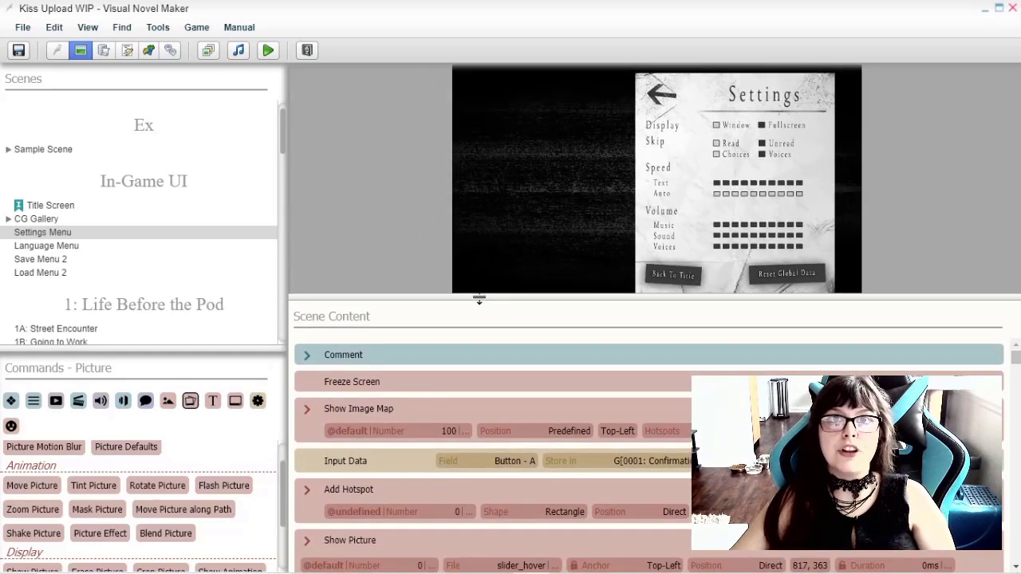
scroll(523, 471, "down", 1)
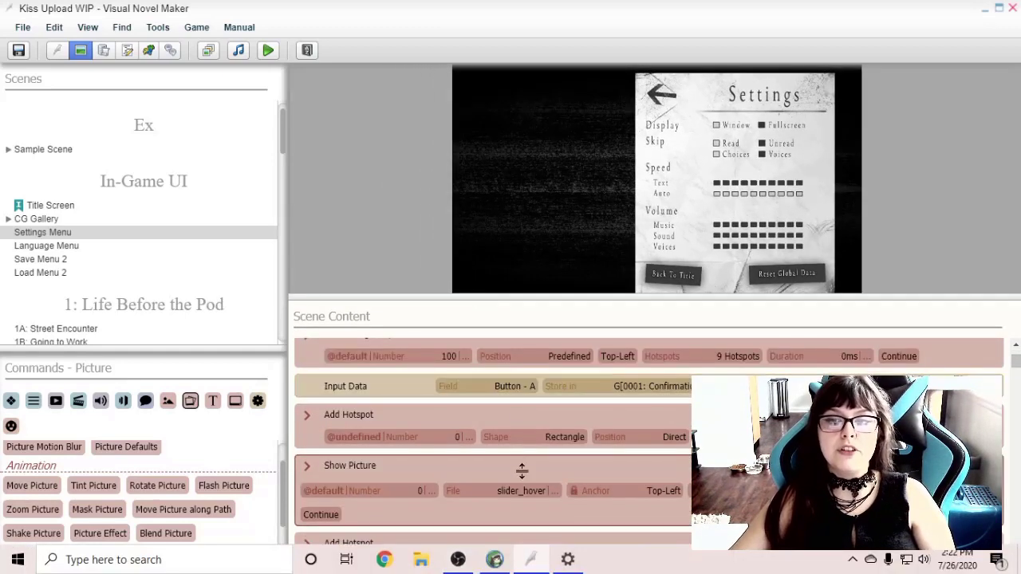
scroll(523, 471, "up", 1)
left_click_drag(486, 419, 556, 474)
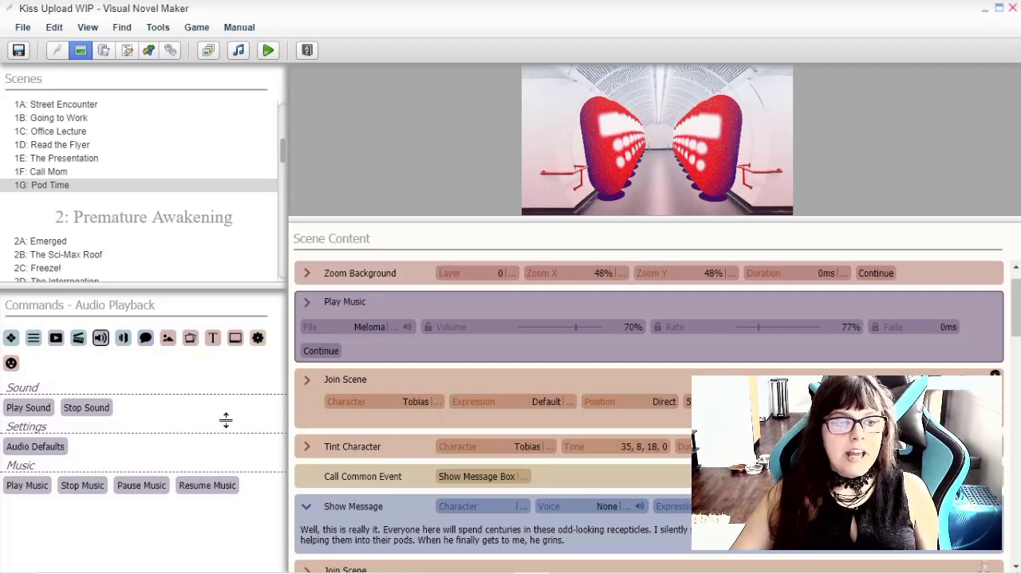
left_click(32, 447)
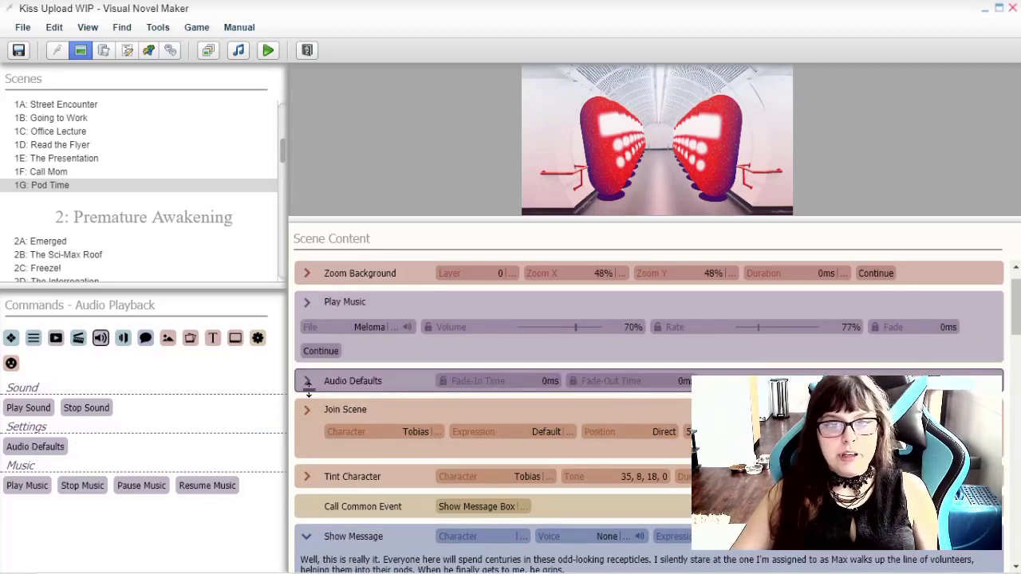
left_click(303, 380)
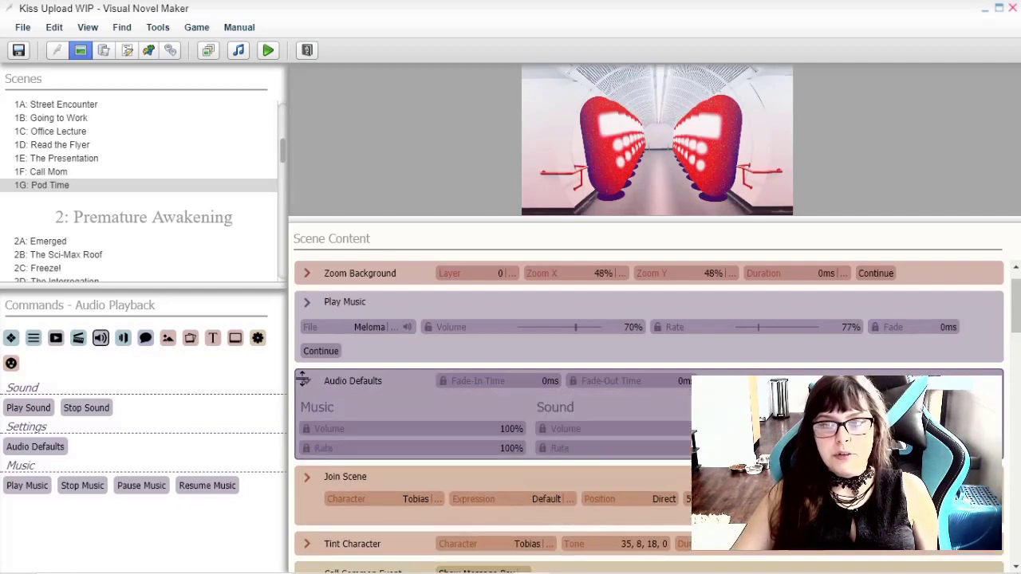
right_click(371, 375)
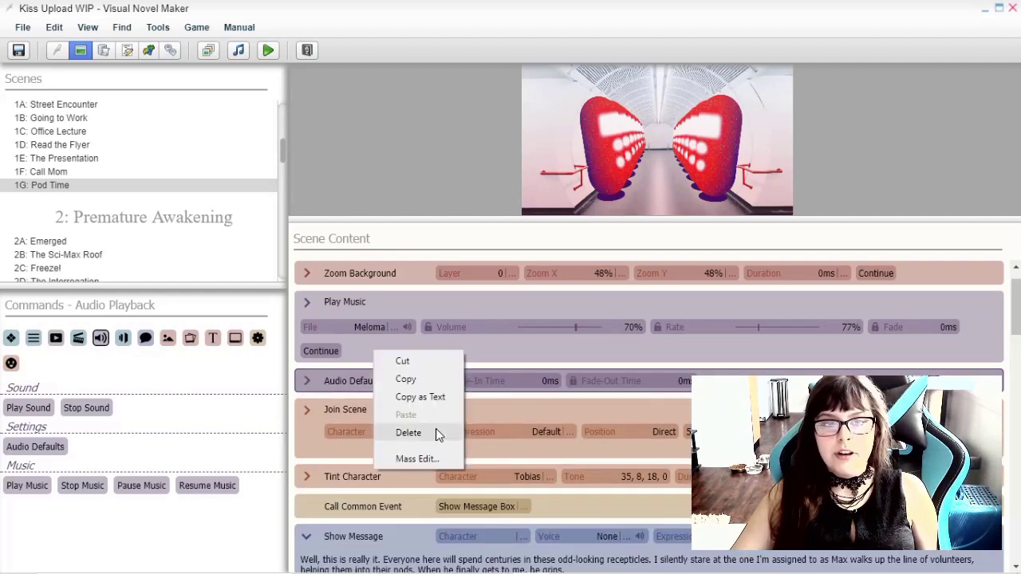
left_click(409, 430)
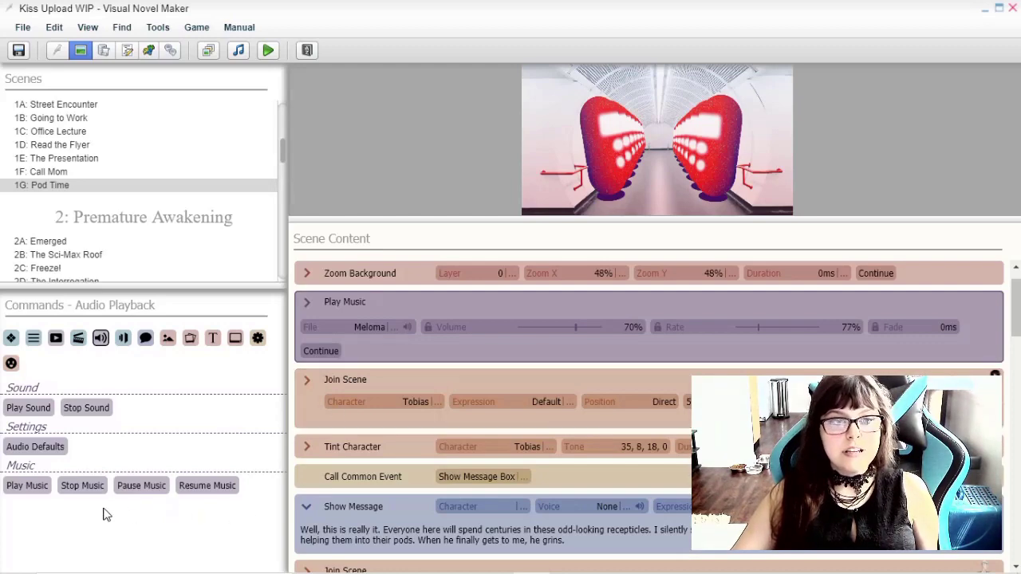
left_click(360, 331)
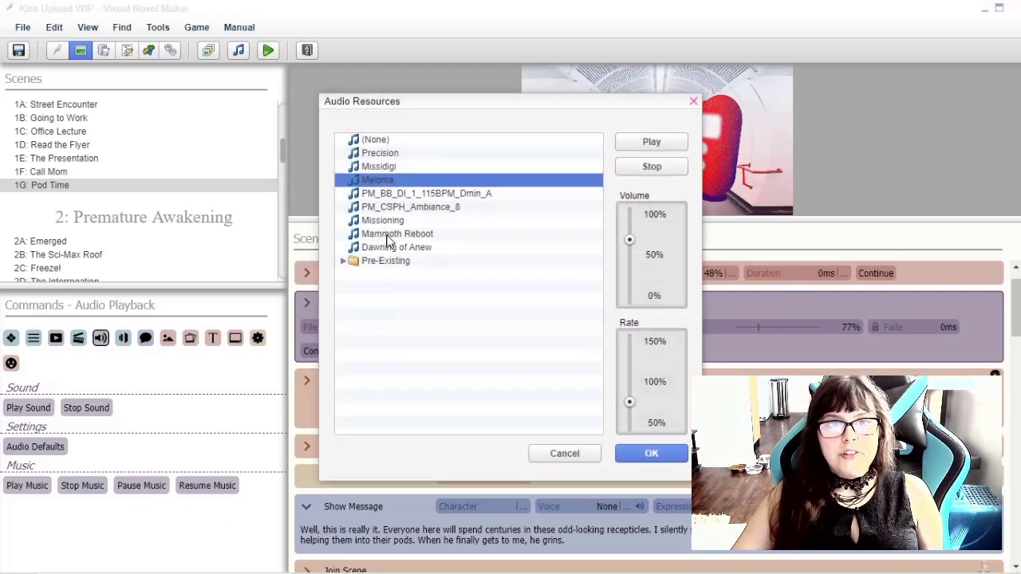
left_click(562, 455)
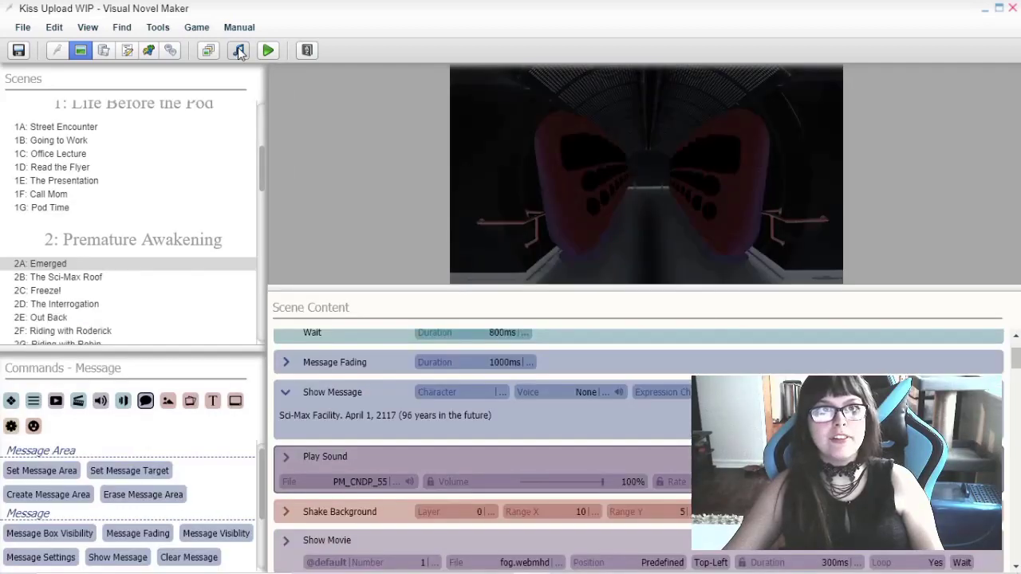
Audition music in the Music Player, raising the rate to about 120% and back to 100%.
left_click(238, 50)
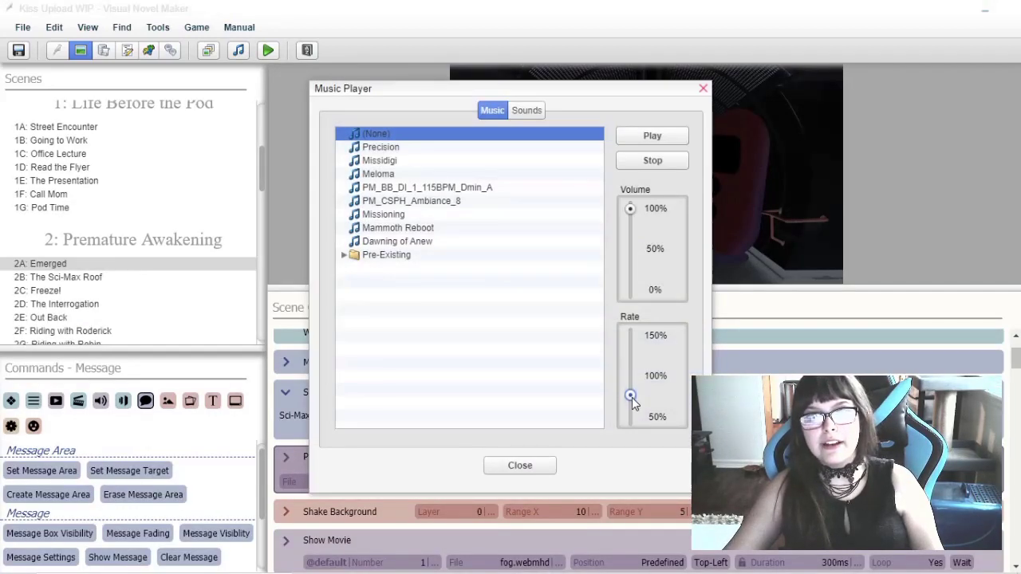
left_click_drag(631, 377, 631, 353)
left_click_drag(631, 395, 630, 387)
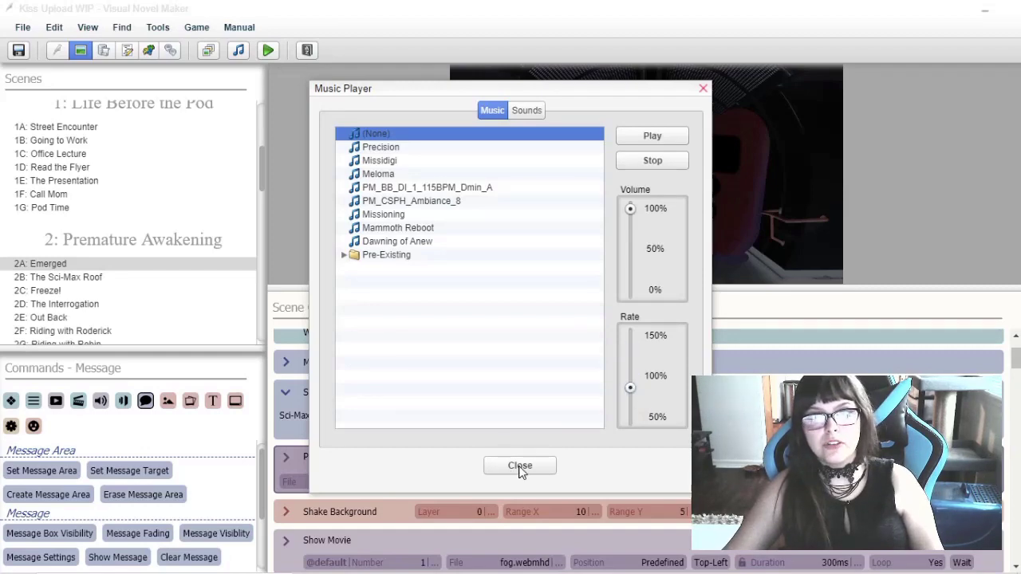
left_click(519, 467)
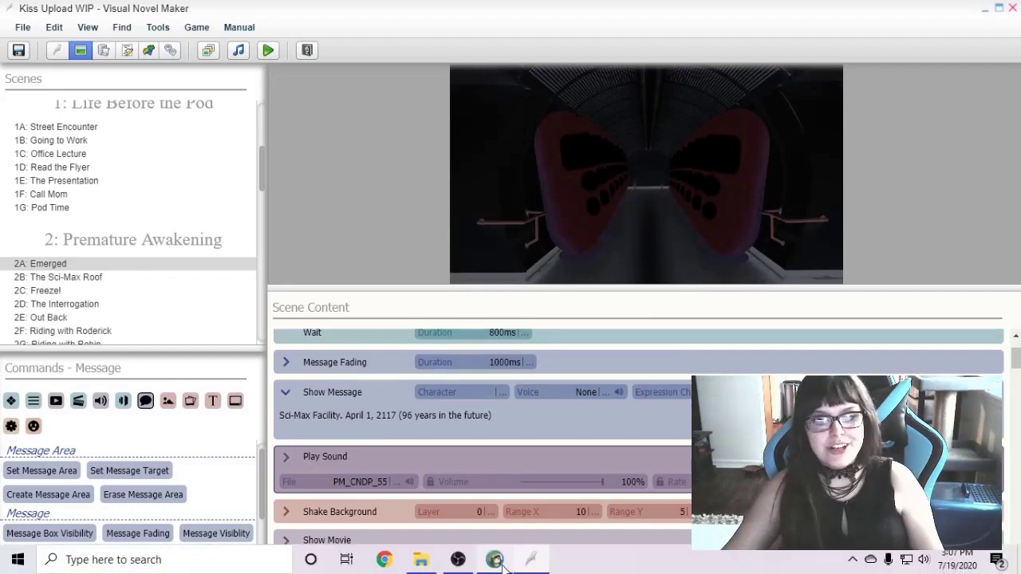
left_click(495, 559)
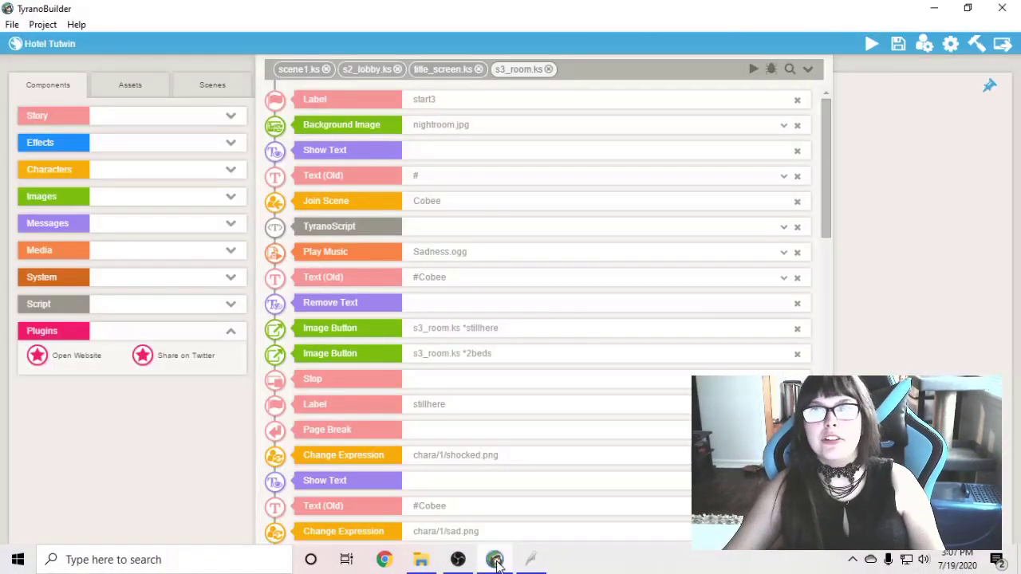
left_click(494, 559)
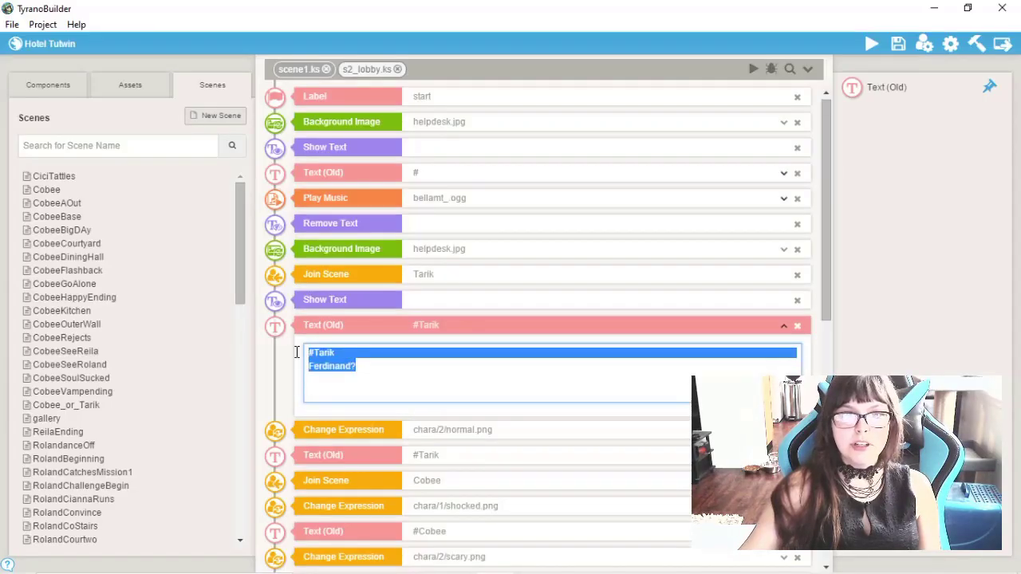
left_click(361, 367)
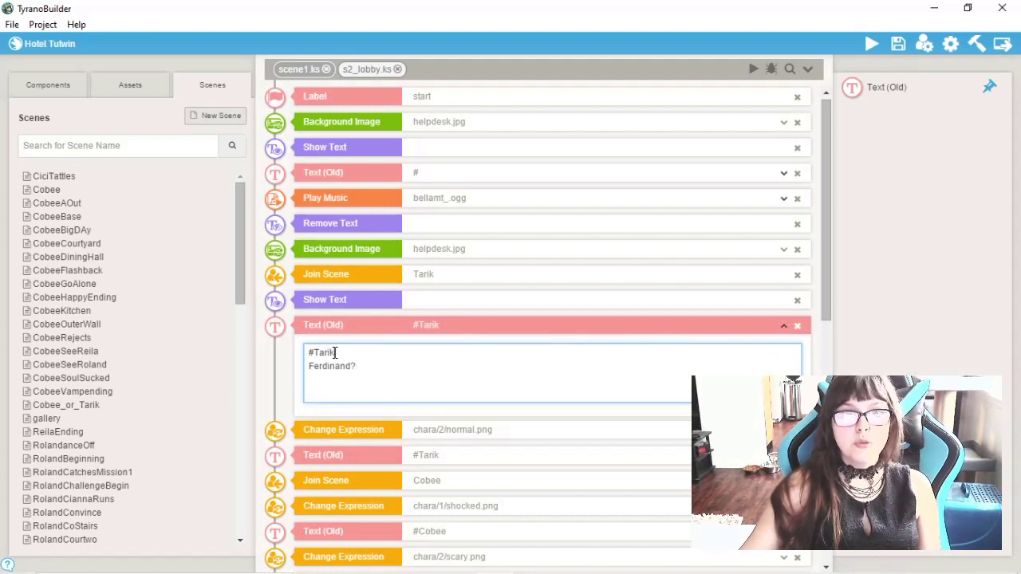
left_click_drag(329, 351, 304, 352)
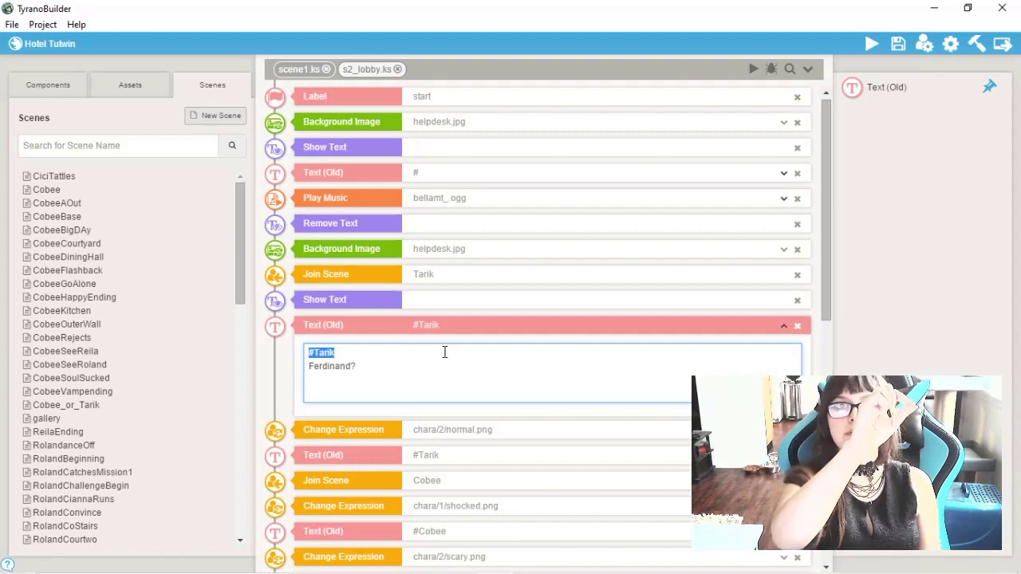
left_click(398, 380)
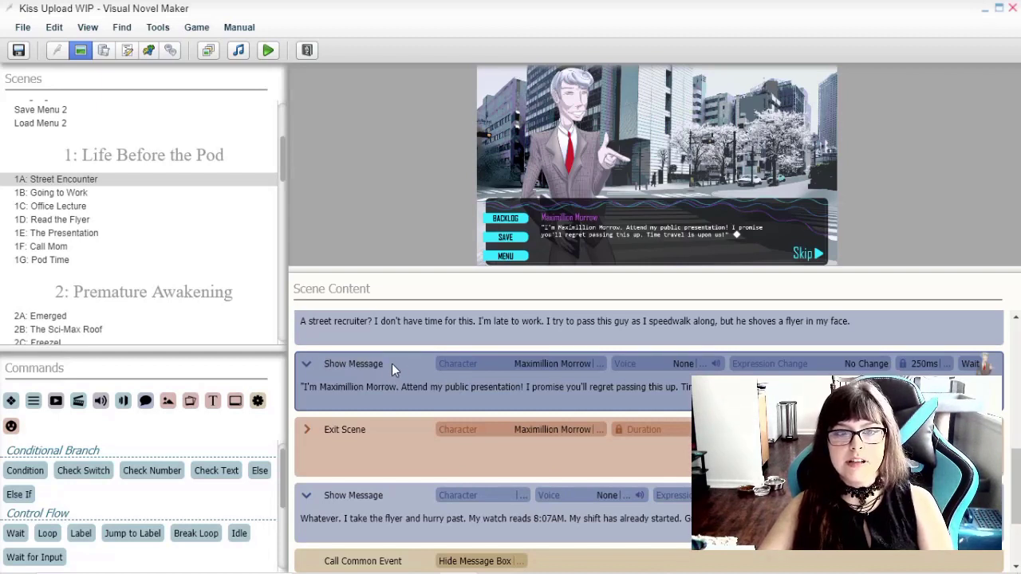
Replay Maximillion Morrow's introduction message in the preview and give the command list more room.
left_click(300, 384)
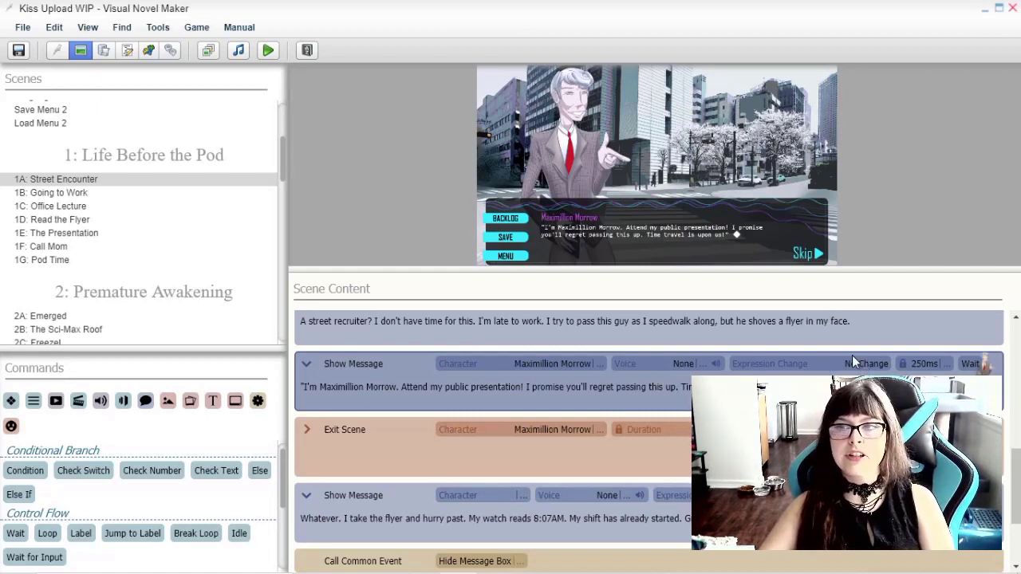
left_click_drag(848, 272, 836, 232)
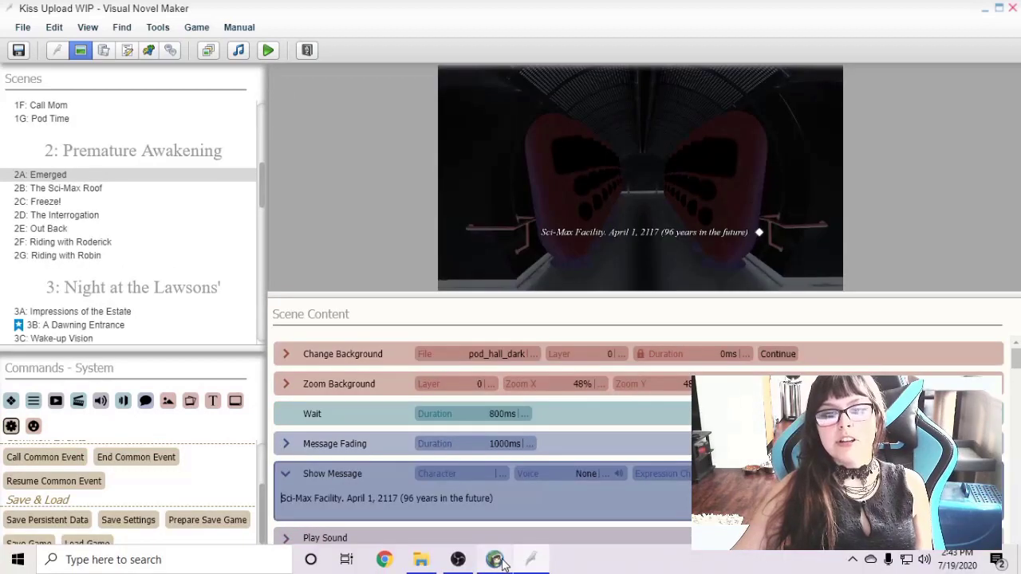
In TyranoBuilder, bring up the Components list beside the #Tarik dialogue text.
left_click(494, 559)
left_click(67, 86)
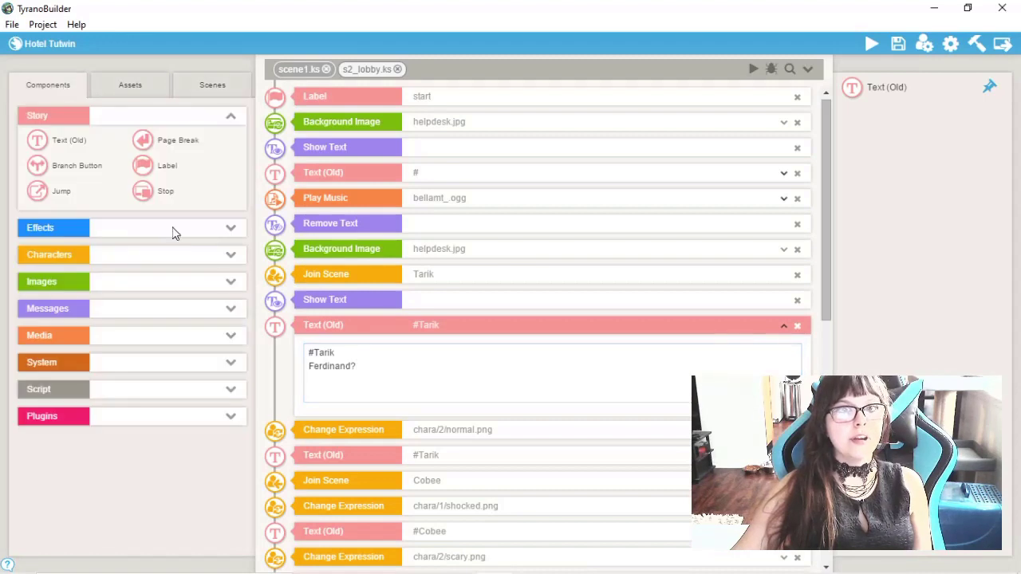
left_click(365, 354)
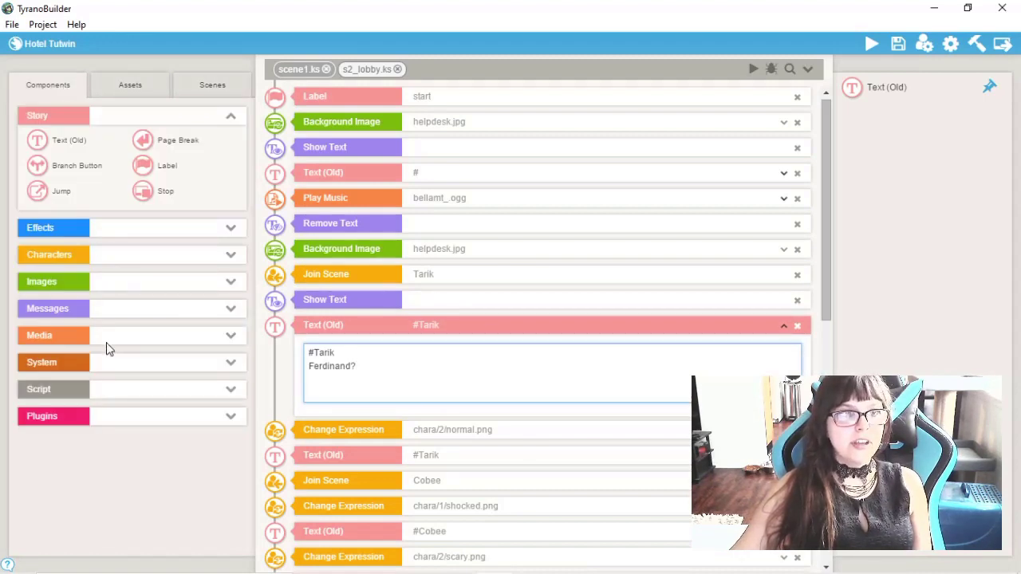
Insert a trial Change Expression block from Characters after Show Text, then delete it.
left_click(76, 256)
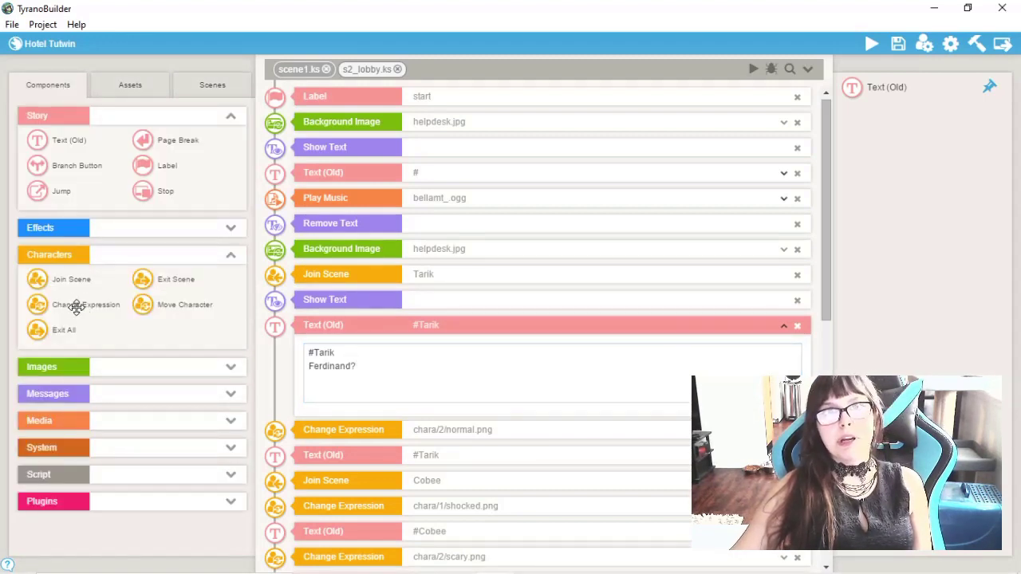
left_click_drag(77, 308, 421, 340)
left_click(797, 325)
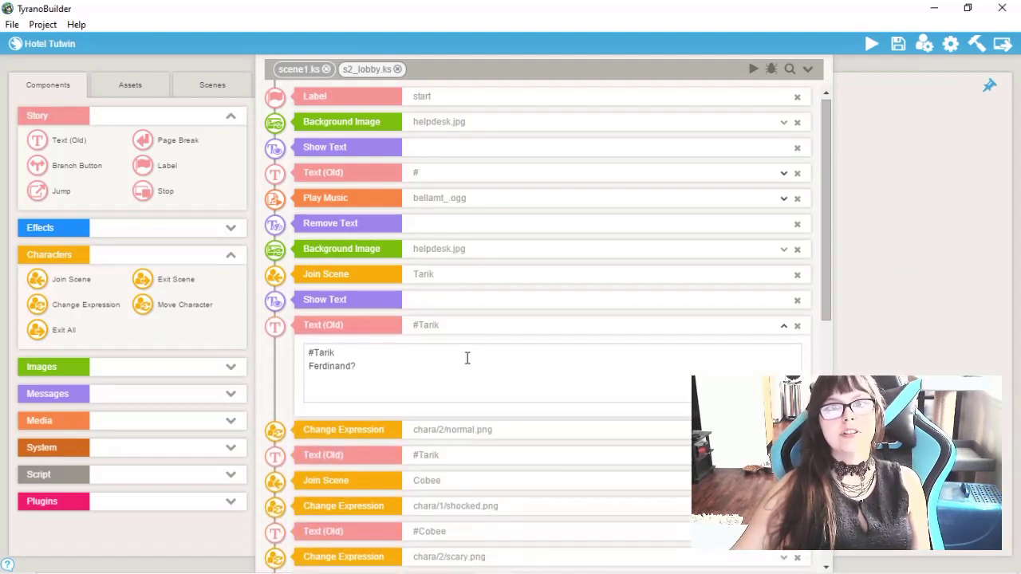
left_click(477, 326)
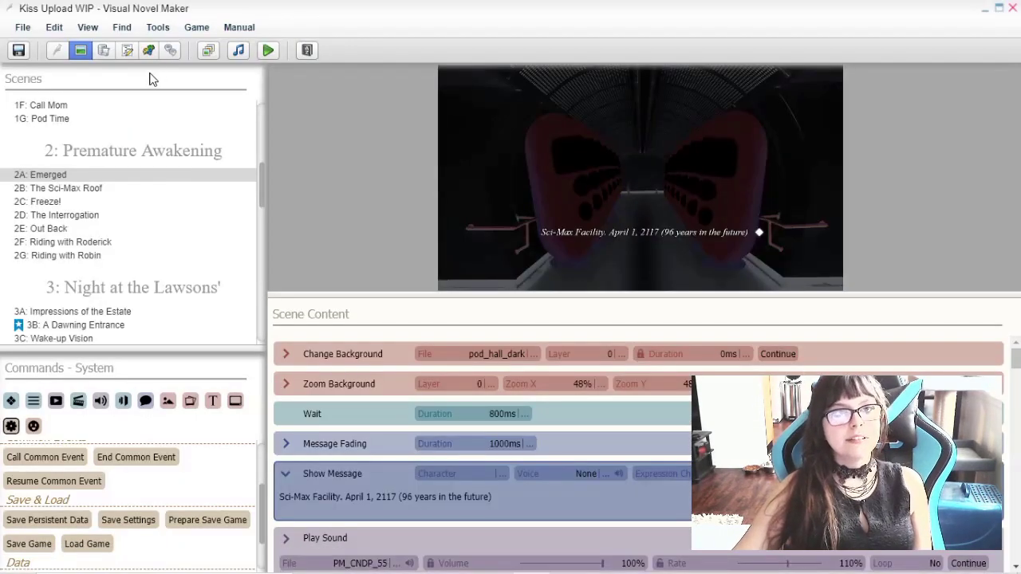
left_click(104, 51)
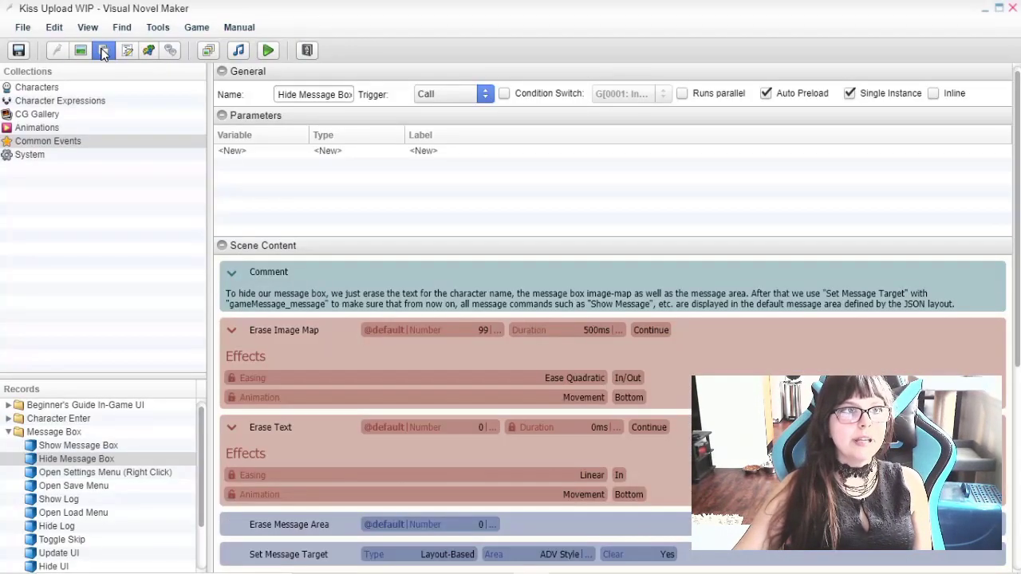
left_click(95, 114)
left_click(91, 101)
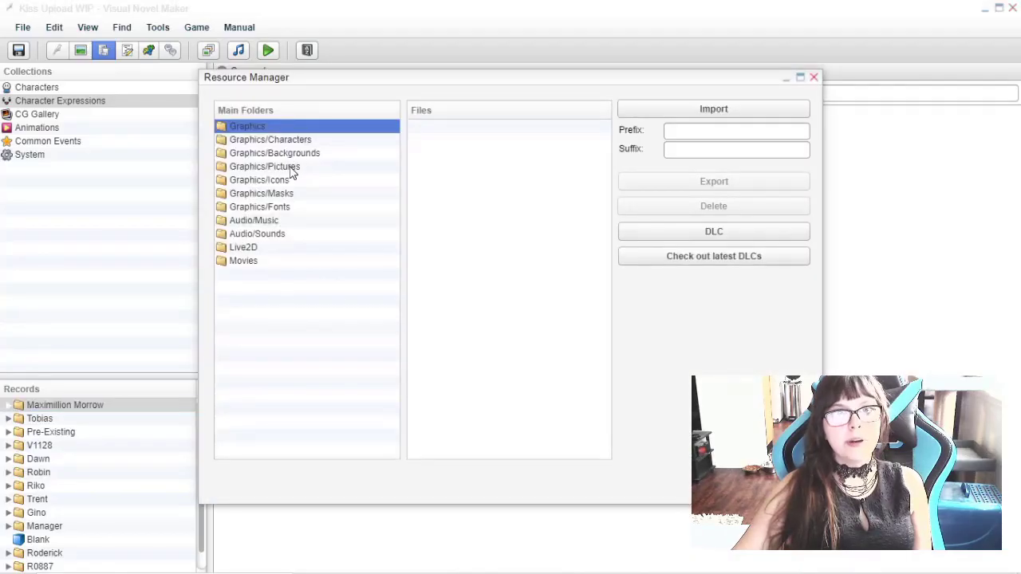
left_click(287, 139)
left_click(416, 152)
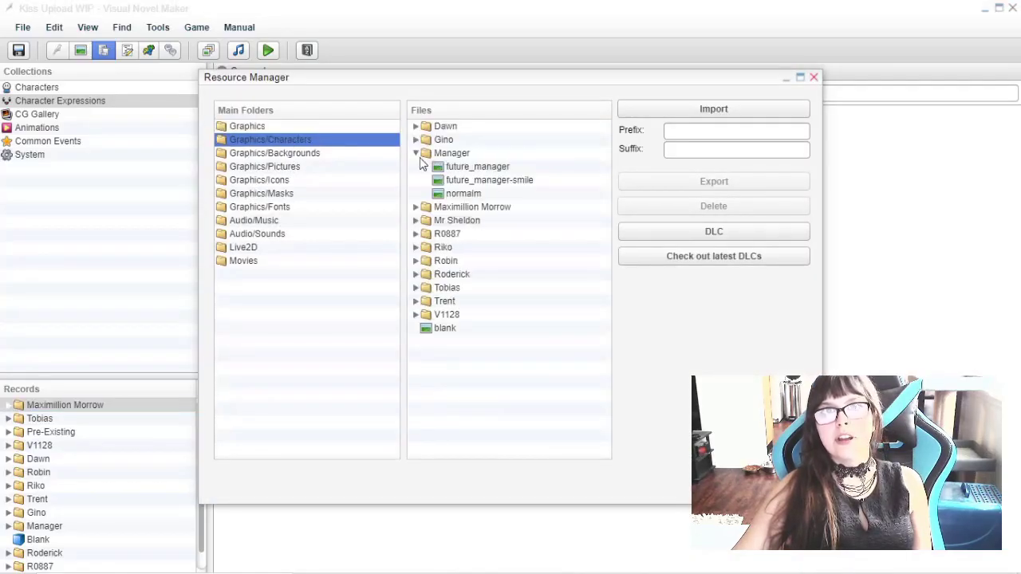
left_click(466, 180)
left_click(464, 193)
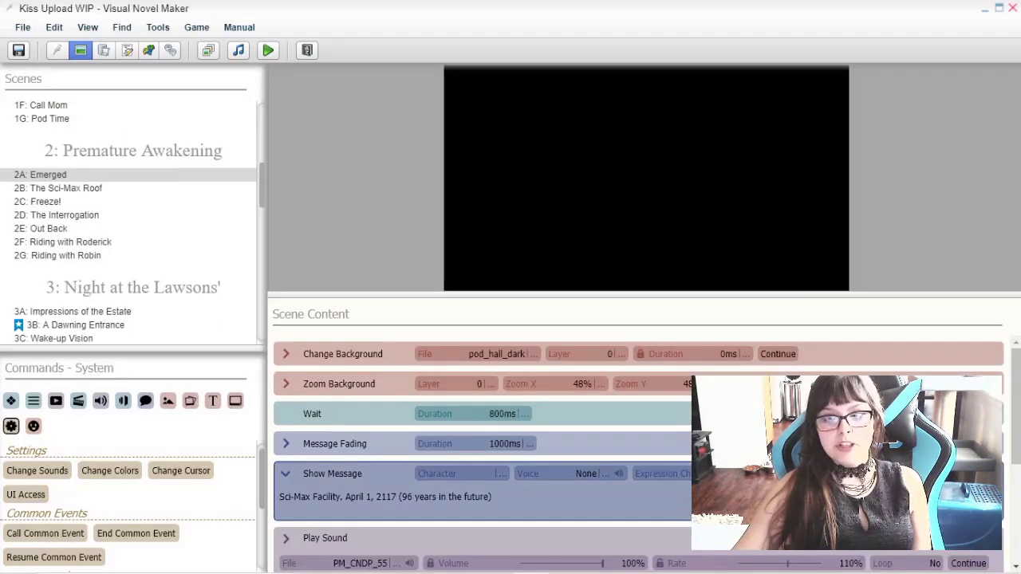
Look over the caption message's speaker list and V1128 folder, closing it without choosing.
left_click(458, 473)
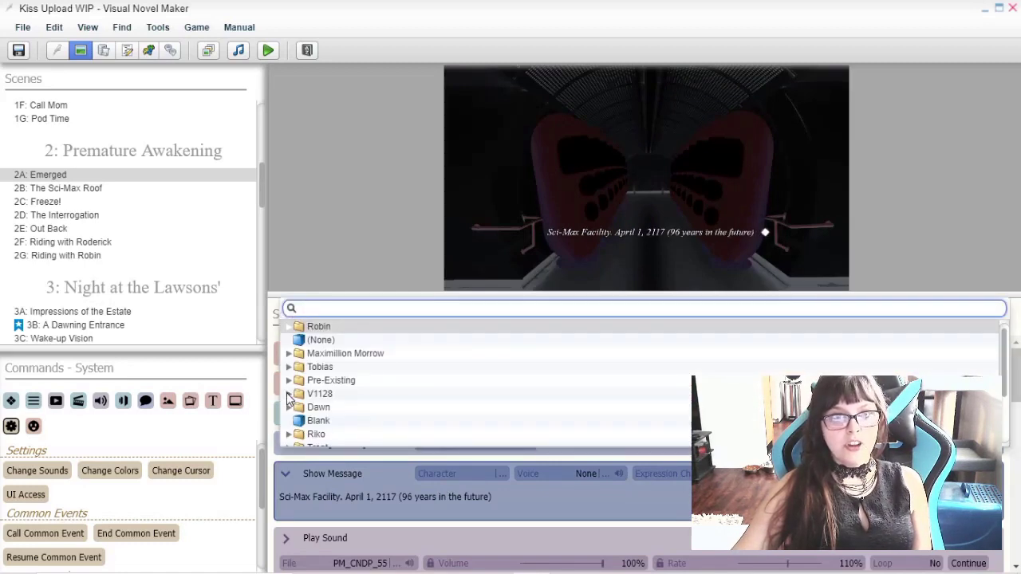
left_click(289, 394)
left_click(288, 394)
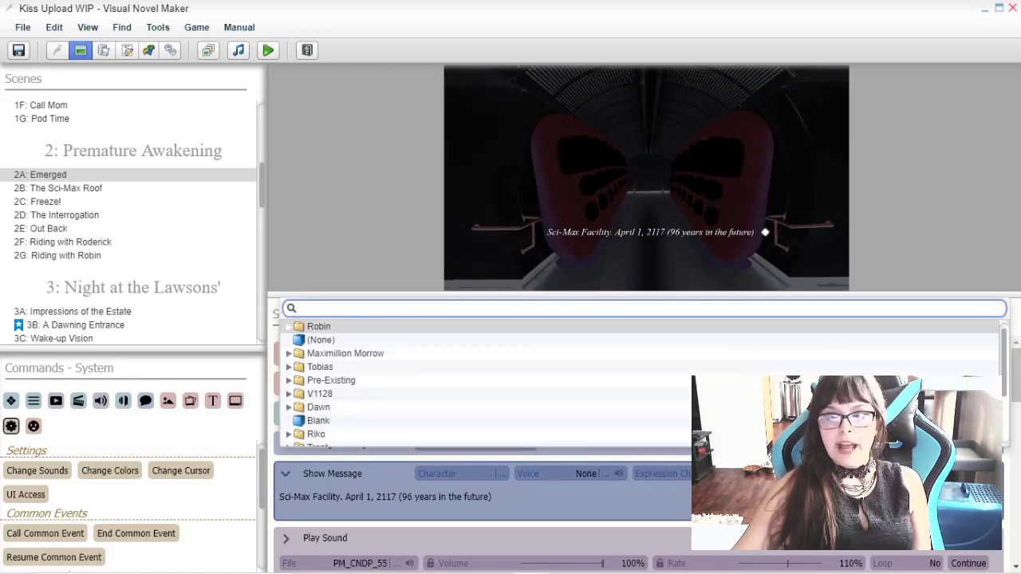
key("Escape")
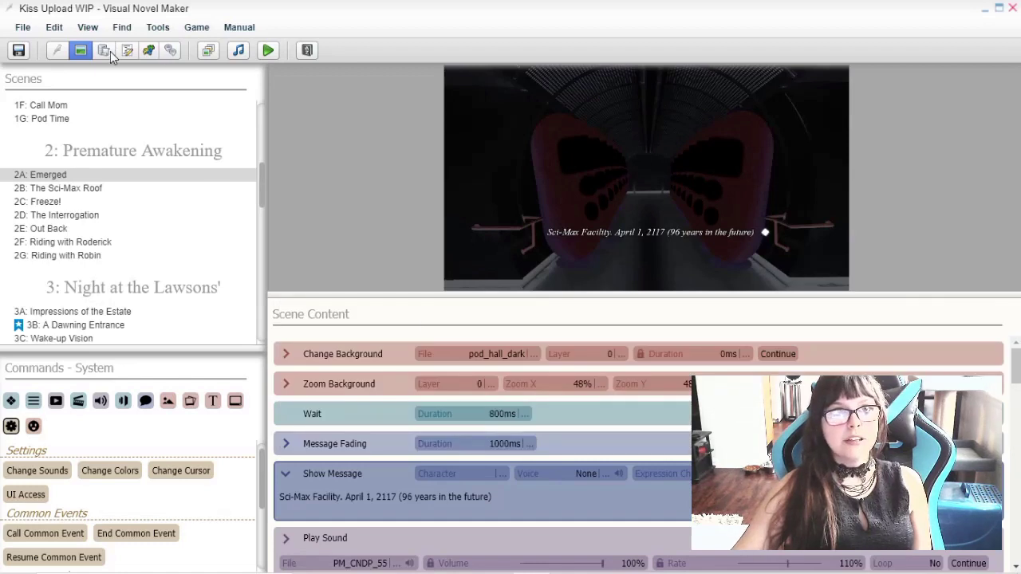
In the Database, give Tobias's Normal expression an idle image from the Maximillion Morrow Tobias graphics.
left_click(107, 51)
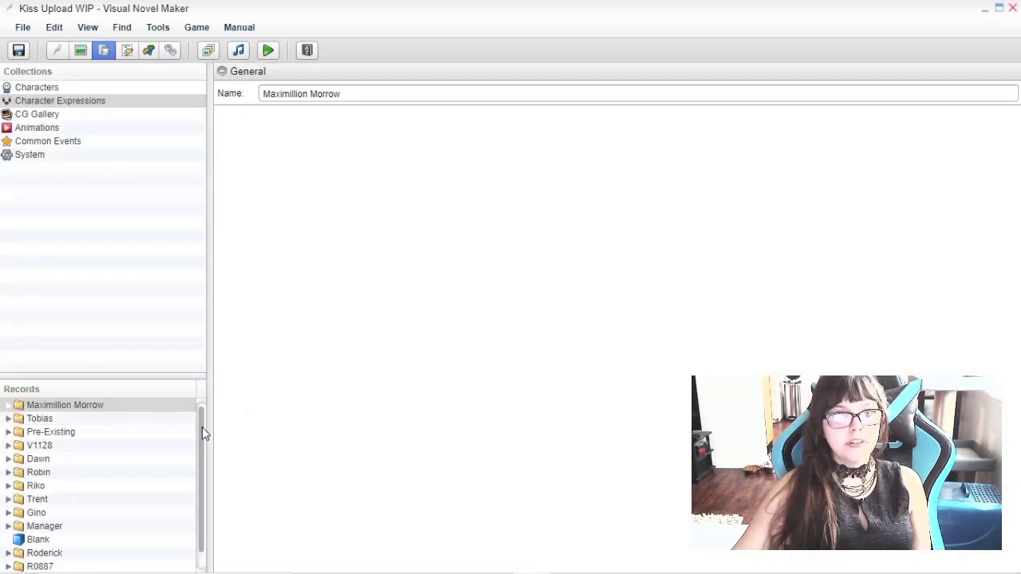
scroll(200, 428, "down", 1)
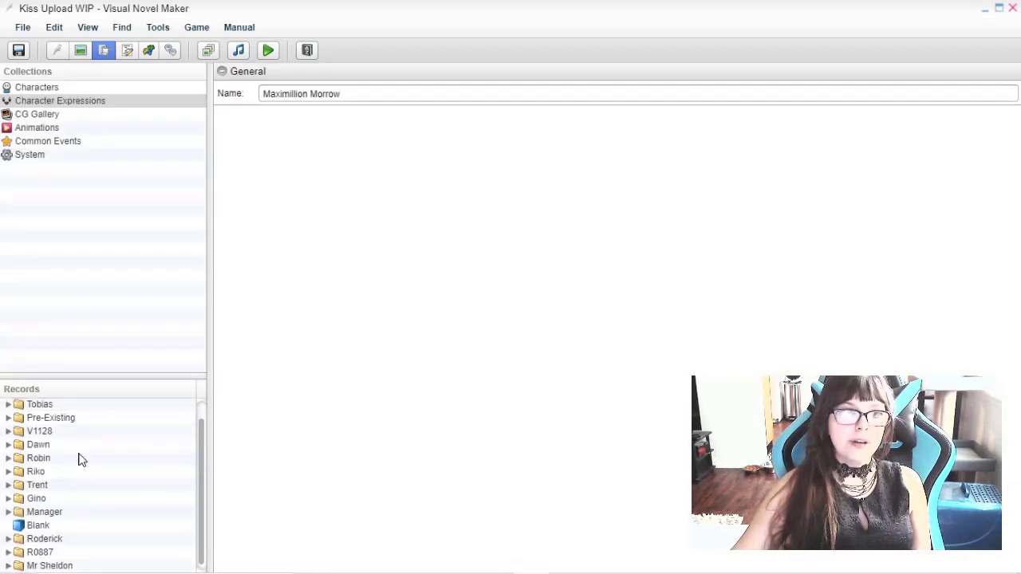
left_click(7, 405)
left_click(53, 418)
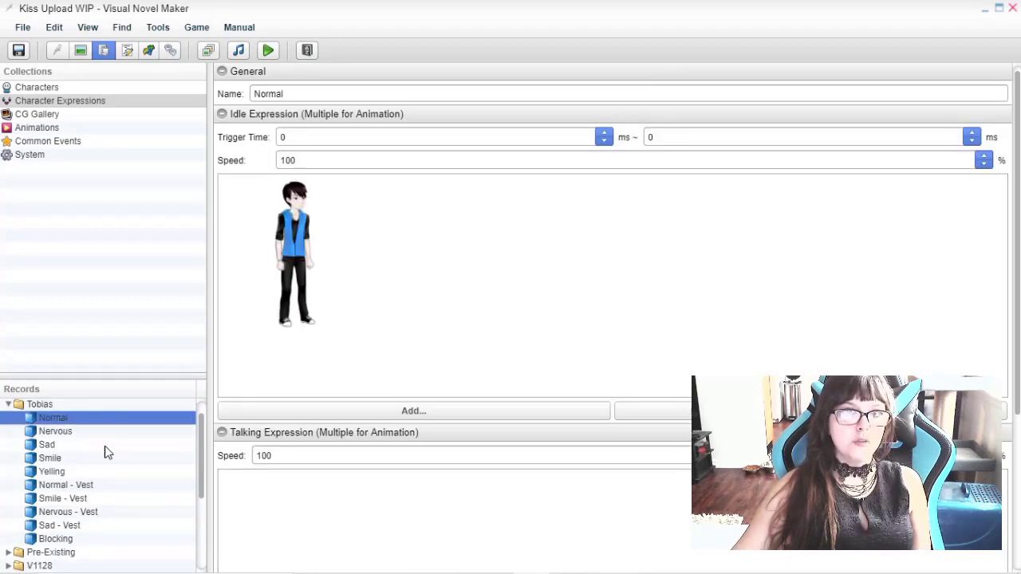
left_click(393, 409)
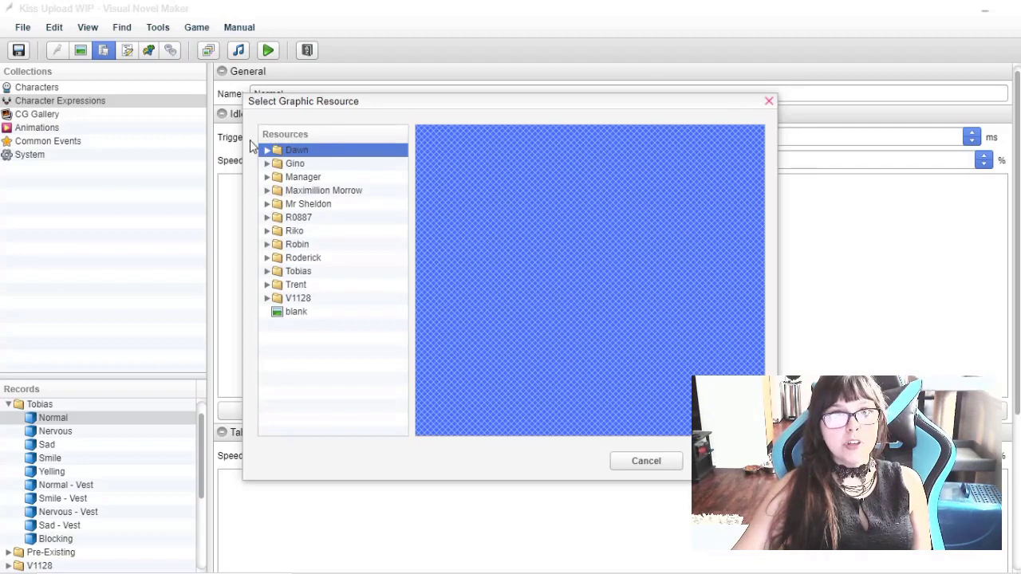
left_click(274, 190)
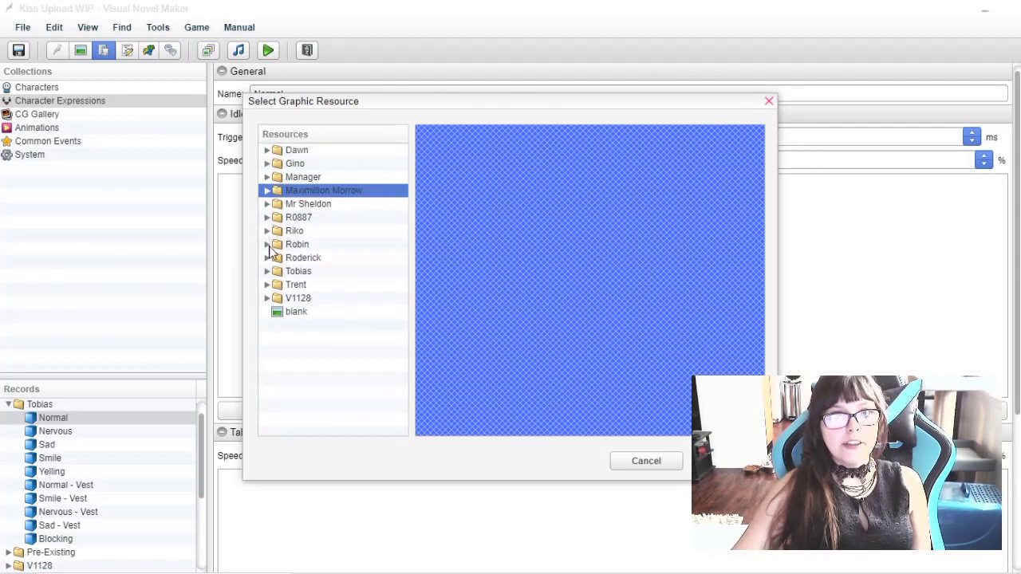
left_click(268, 272)
double_click(314, 311)
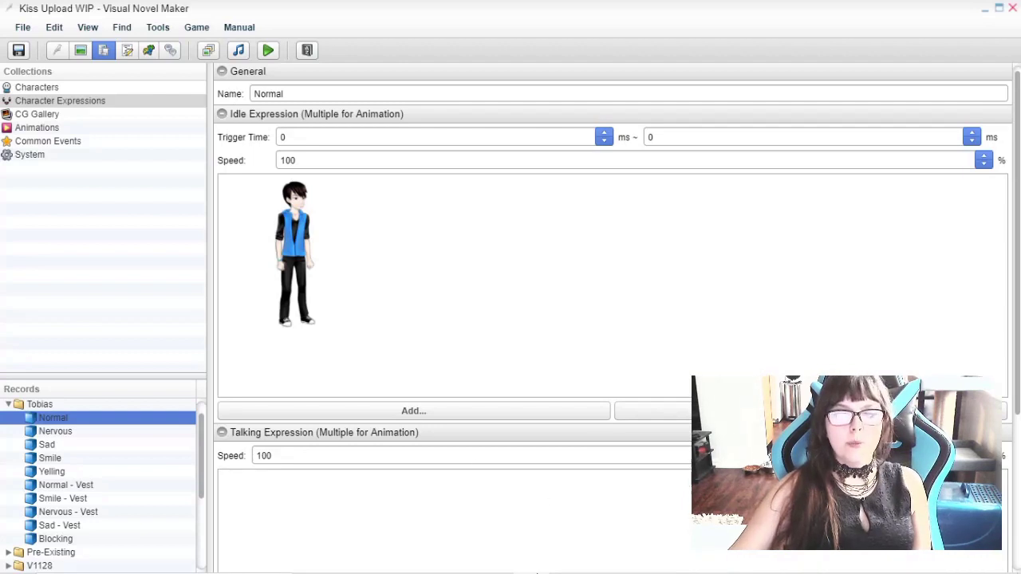
In TyranoBuilder, browse Tarik's Join Scene expression images, then show the Characters image assets.
left_click(497, 566)
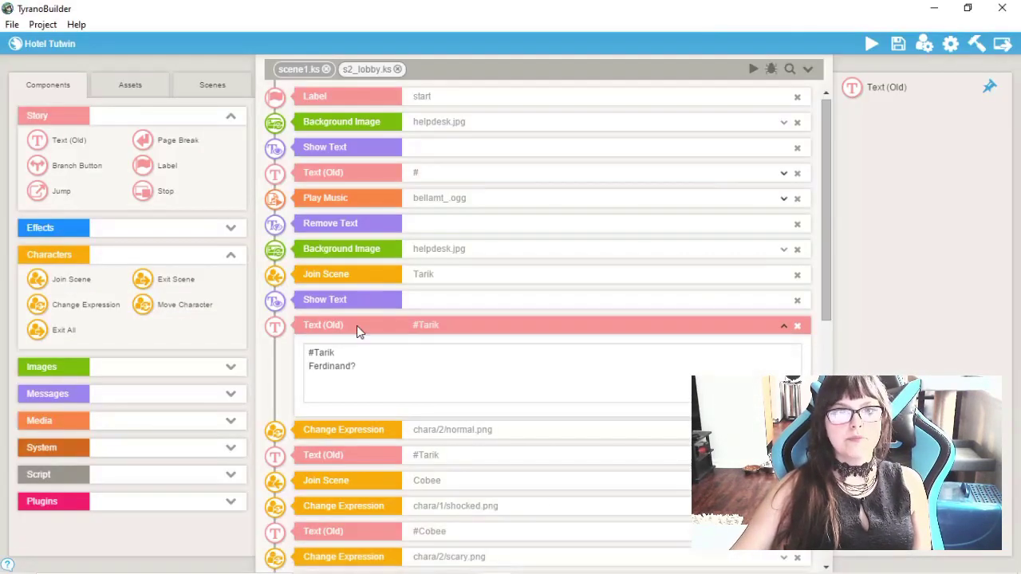
left_click(363, 278)
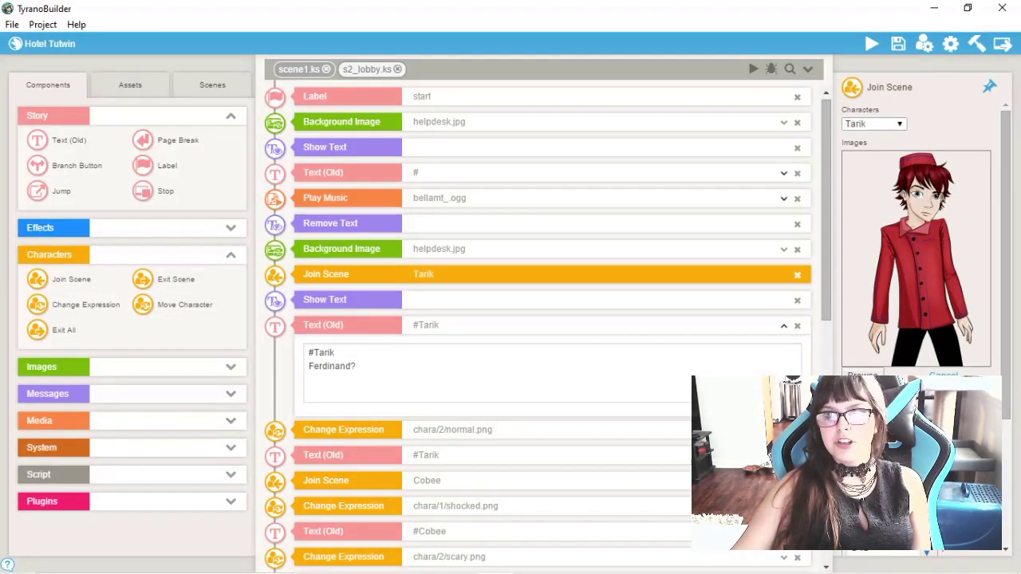
left_click(452, 429)
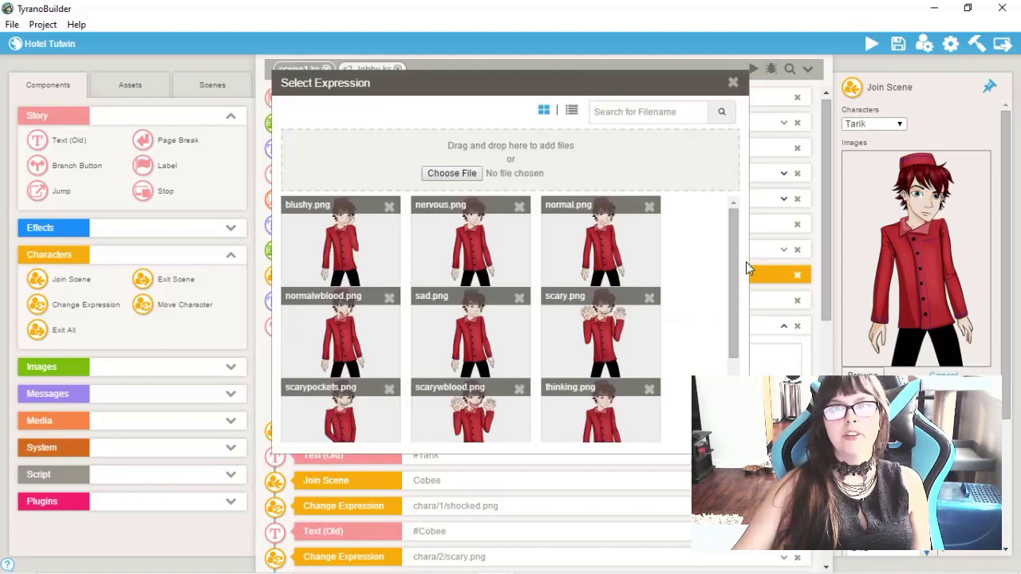
mouse_move(732, 237)
left_mouse_down()
mouse_move(735, 333)
mouse_move(736, 220)
left_mouse_up()
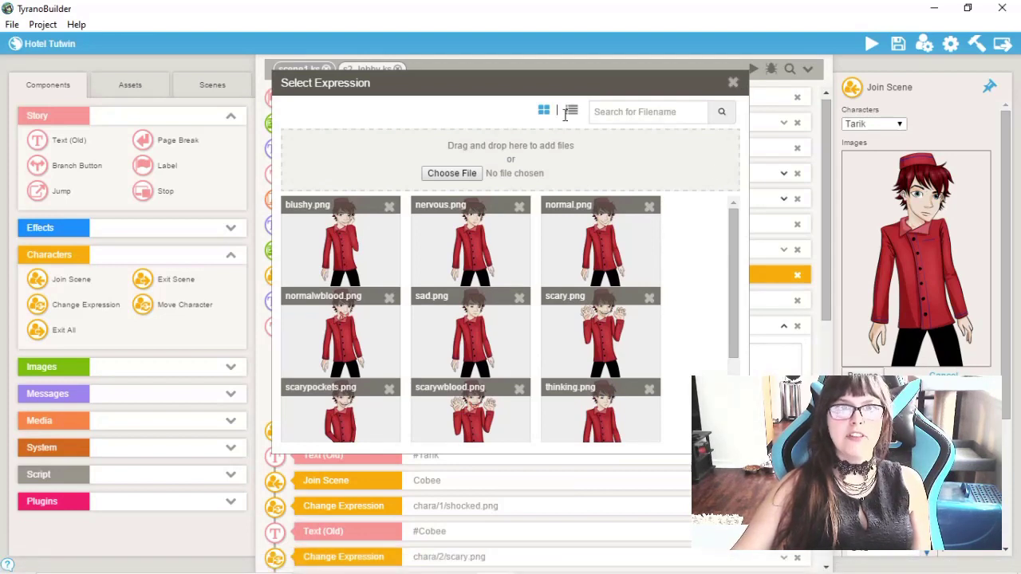
left_click(732, 84)
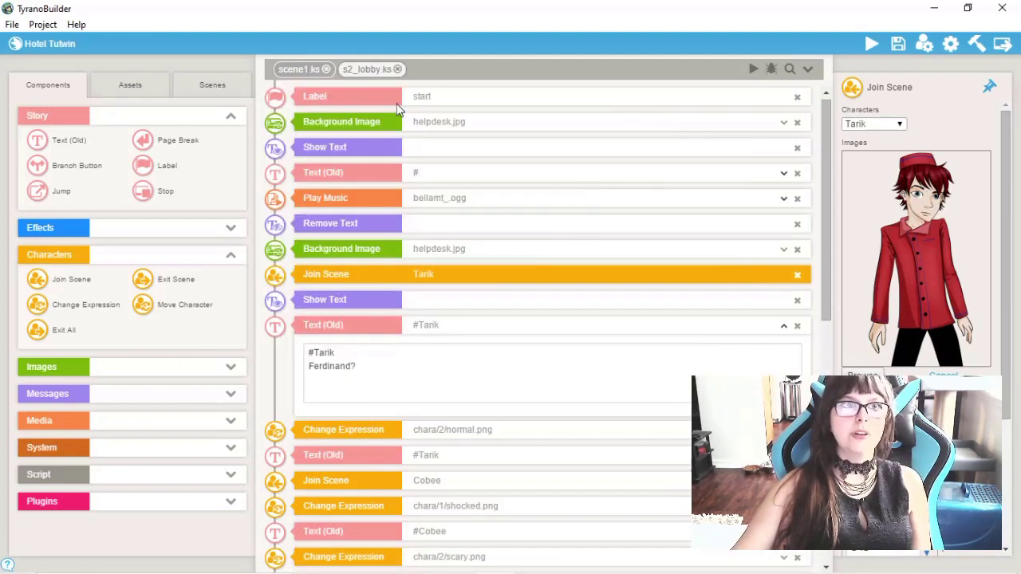
left_click(121, 80)
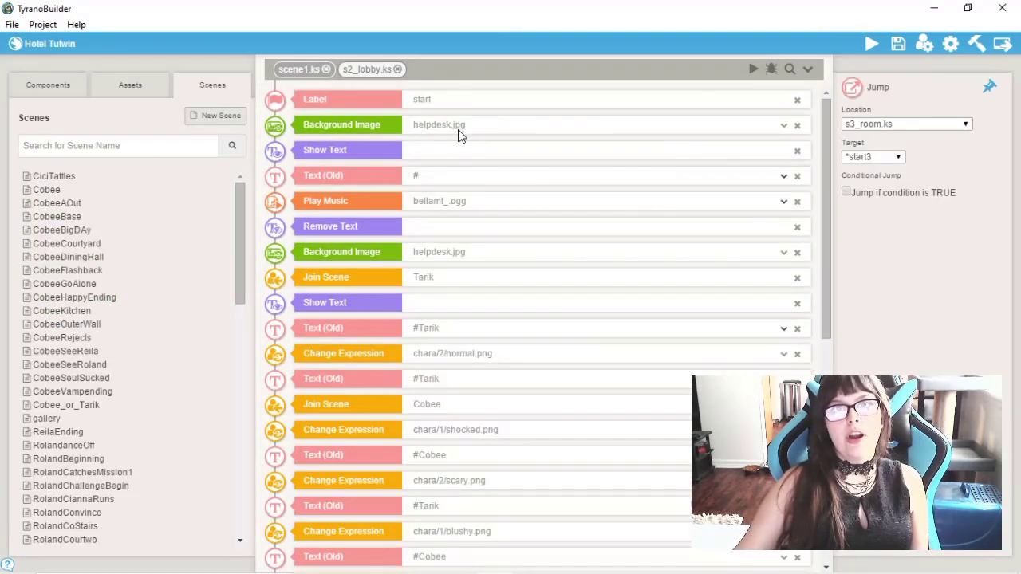
In Game Settings' save screen editor, enlarge the Back button from 210 to 240 px and accept.
scroll(127, 431, "down", 5)
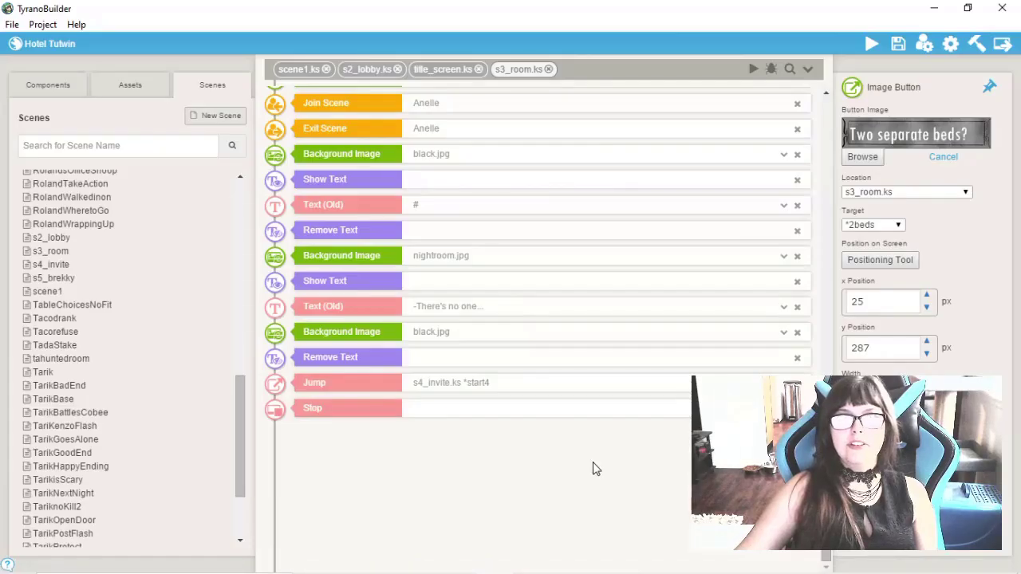
left_click(950, 46)
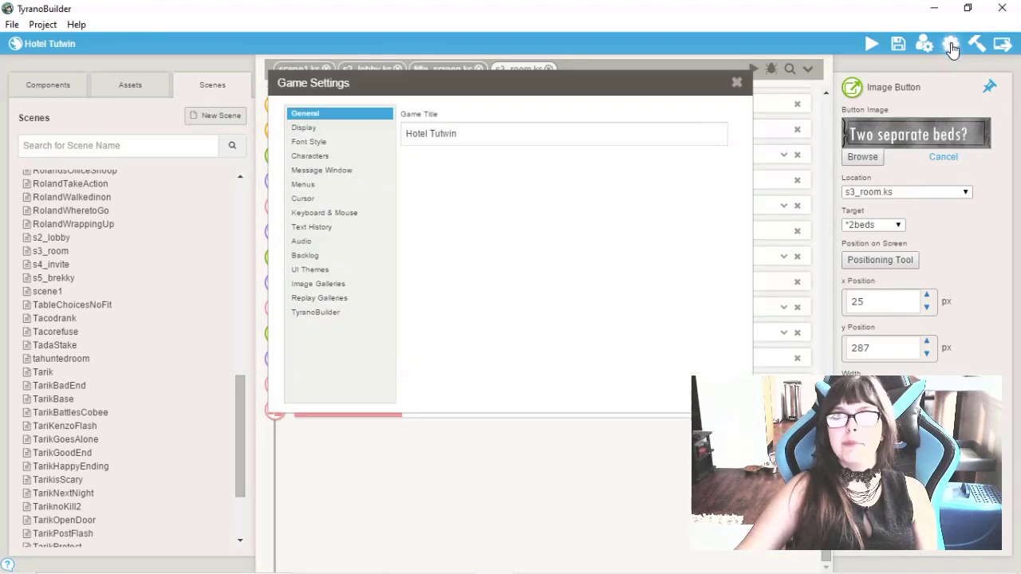
left_click(304, 185)
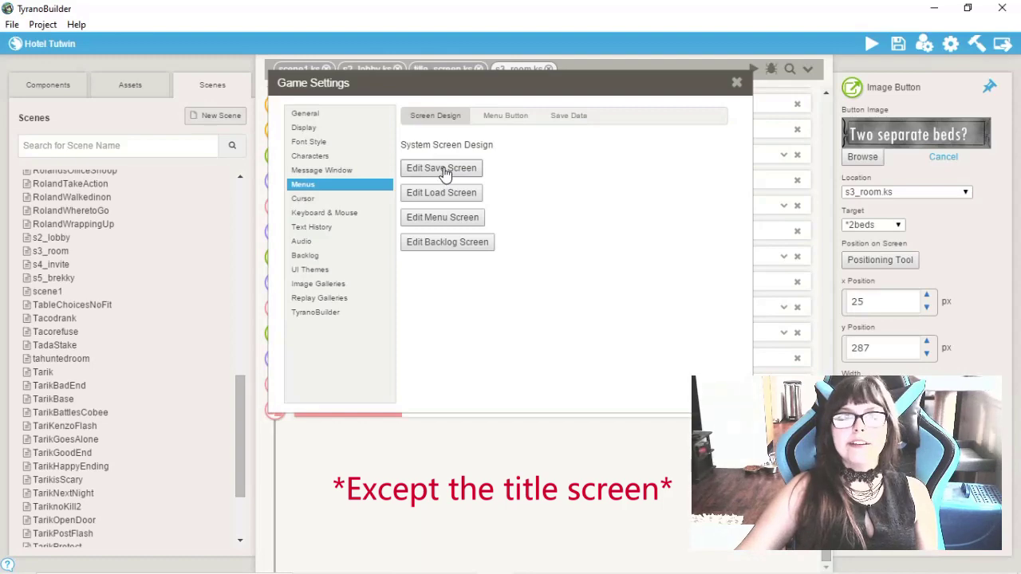
left_click(445, 174)
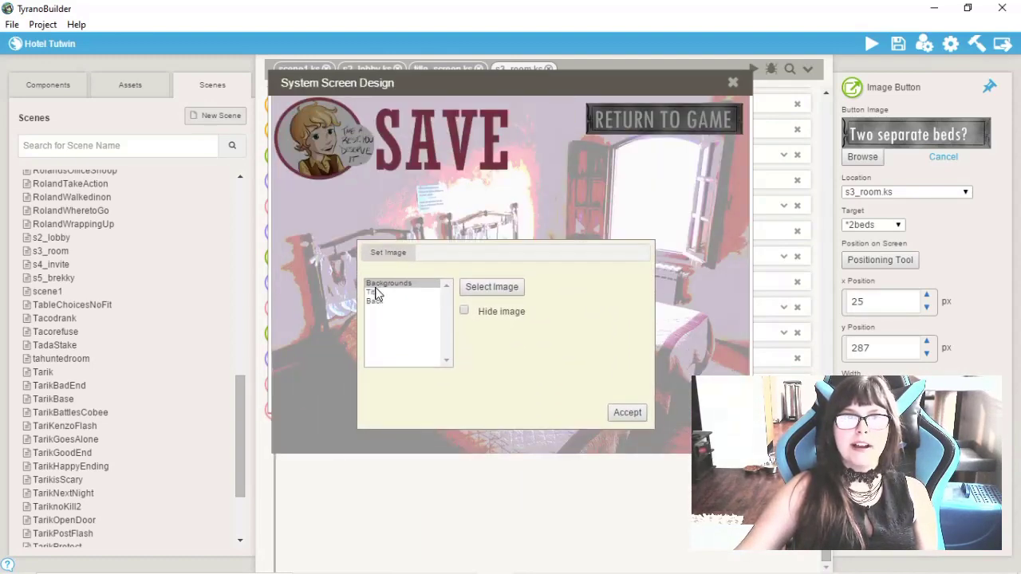
left_click(376, 293)
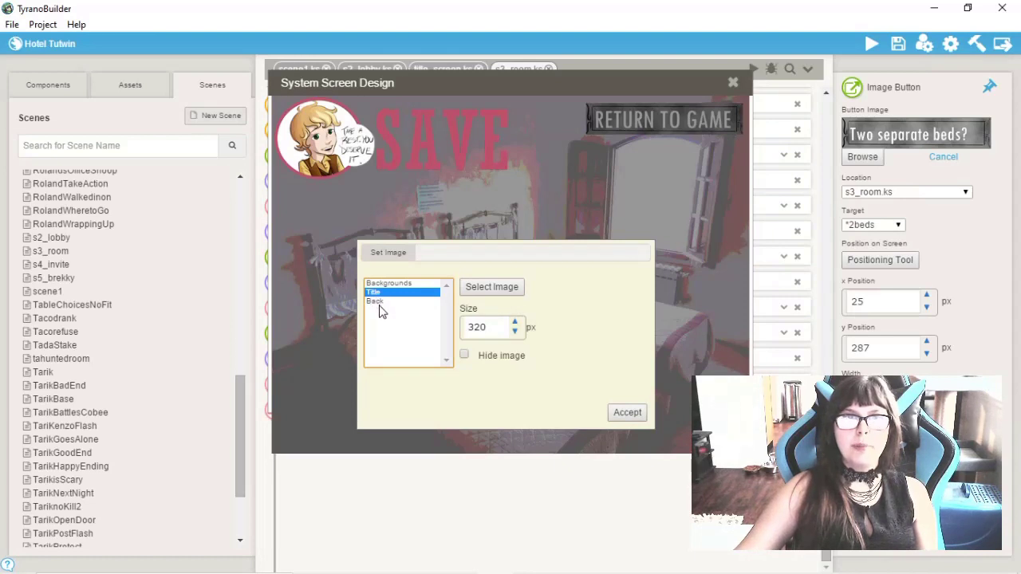
left_click(380, 302)
left_click(626, 119)
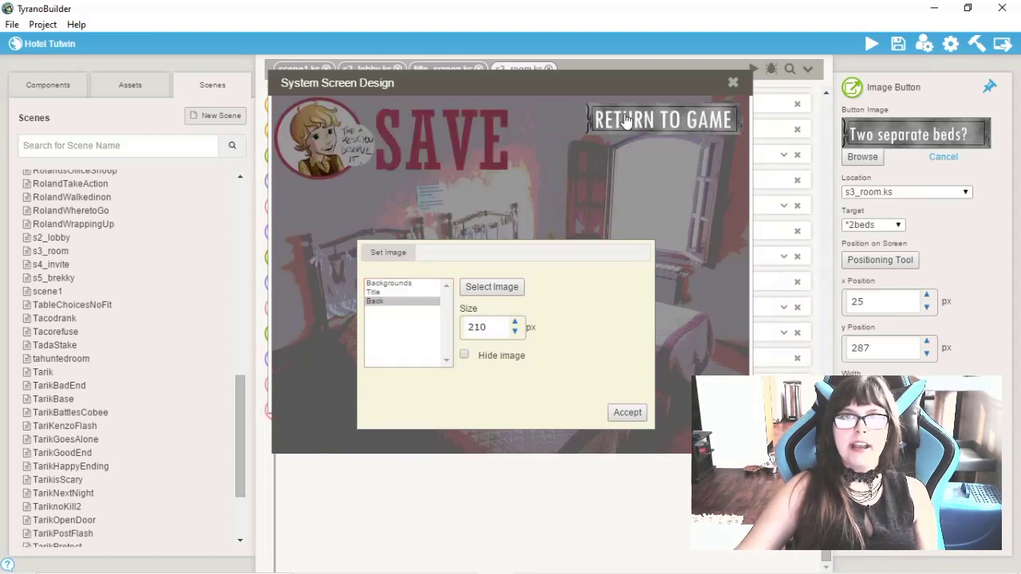
left_click(515, 322)
left_click(515, 323)
left_click(515, 322)
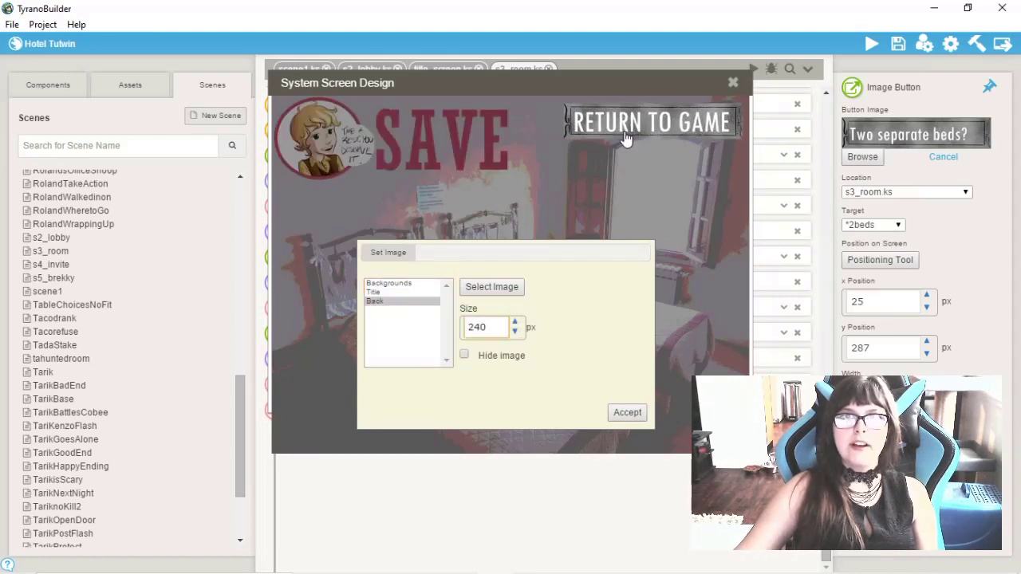
left_click(732, 82)
Reposition the Game Settings window, check the menu button image options, and close it.
left_click_drag(581, 82, 907, 207)
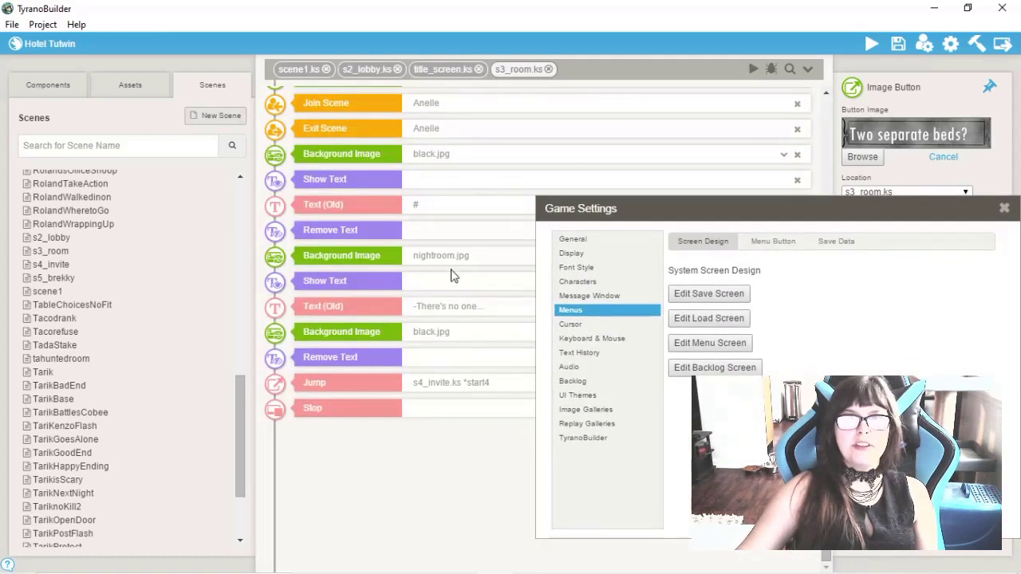
left_click_drag(751, 207, 539, 102)
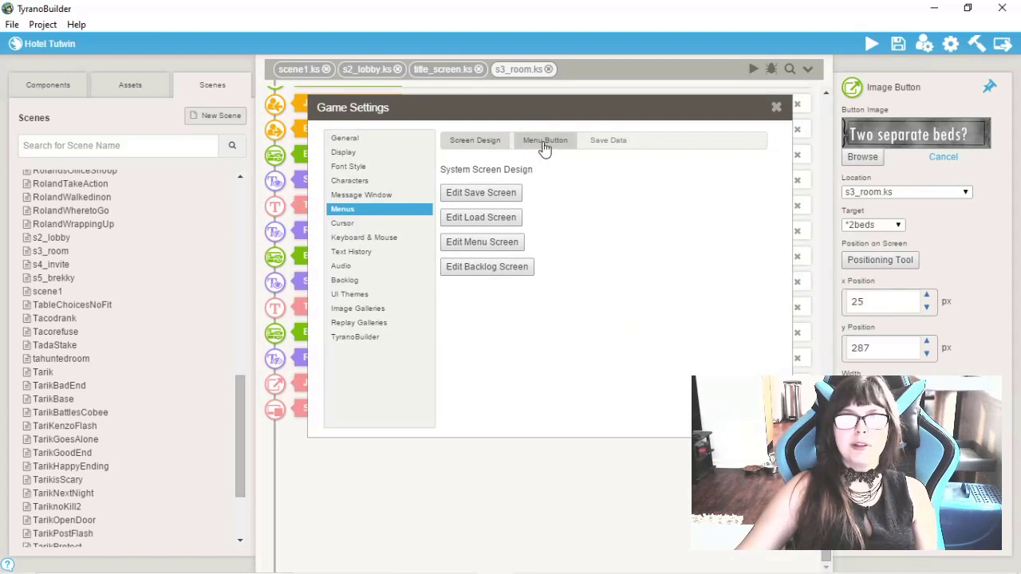
left_click(545, 139)
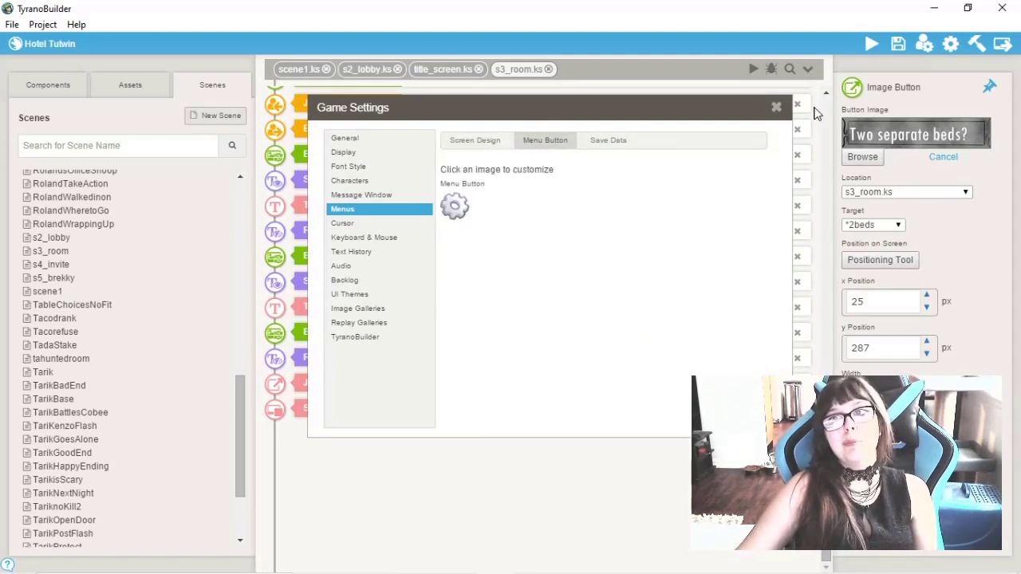
left_click(776, 107)
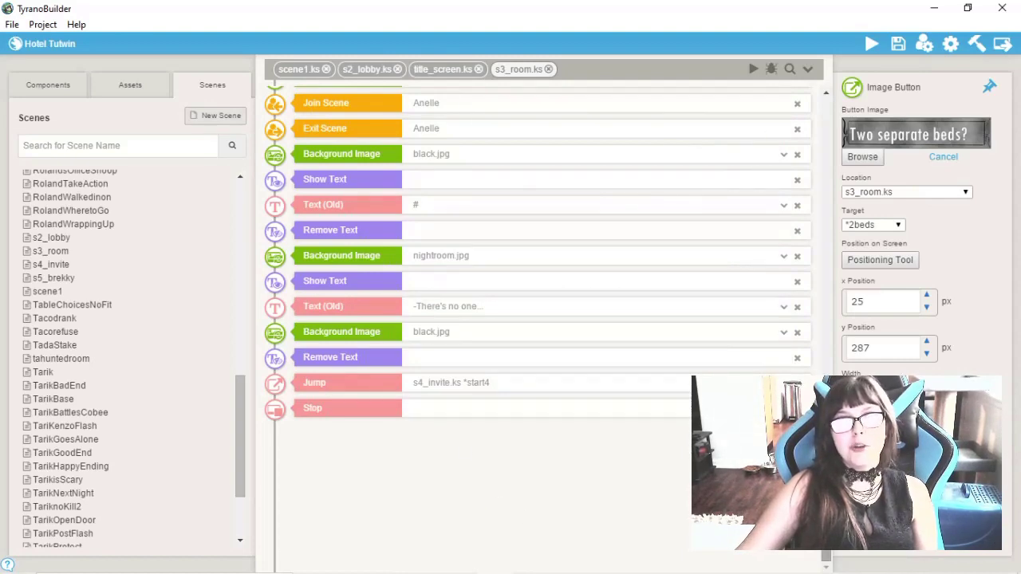
Close the s3_room script and preview the game from Page Break, starting a NEW GAME.
left_click_drag(826, 494, 826, 102)
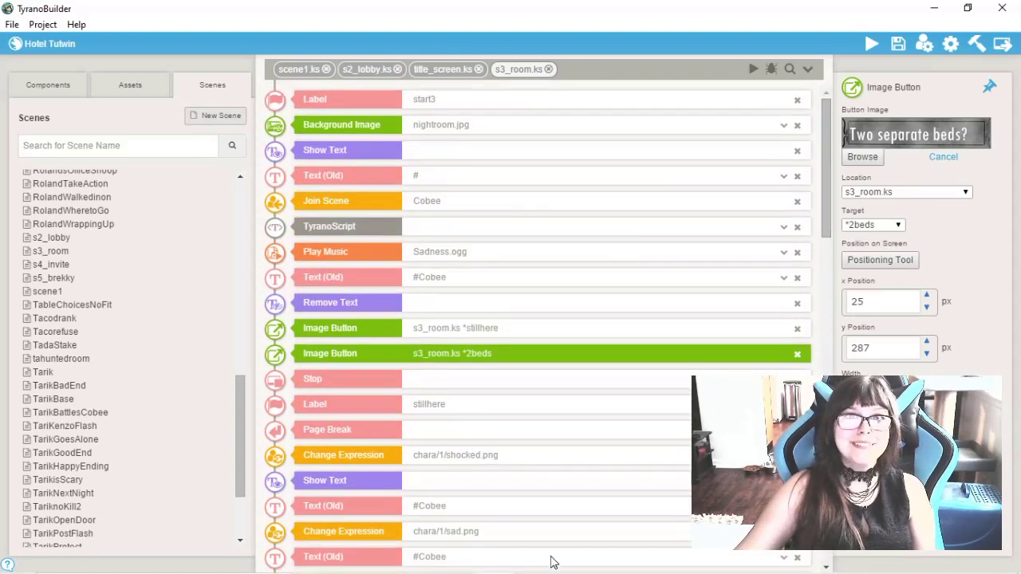
left_click(548, 69)
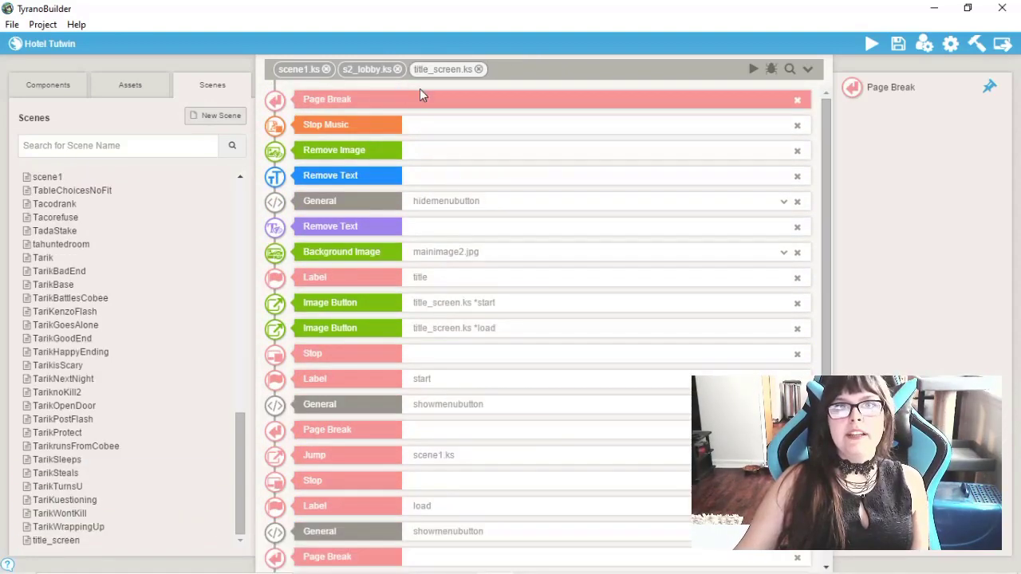
right_click(438, 110)
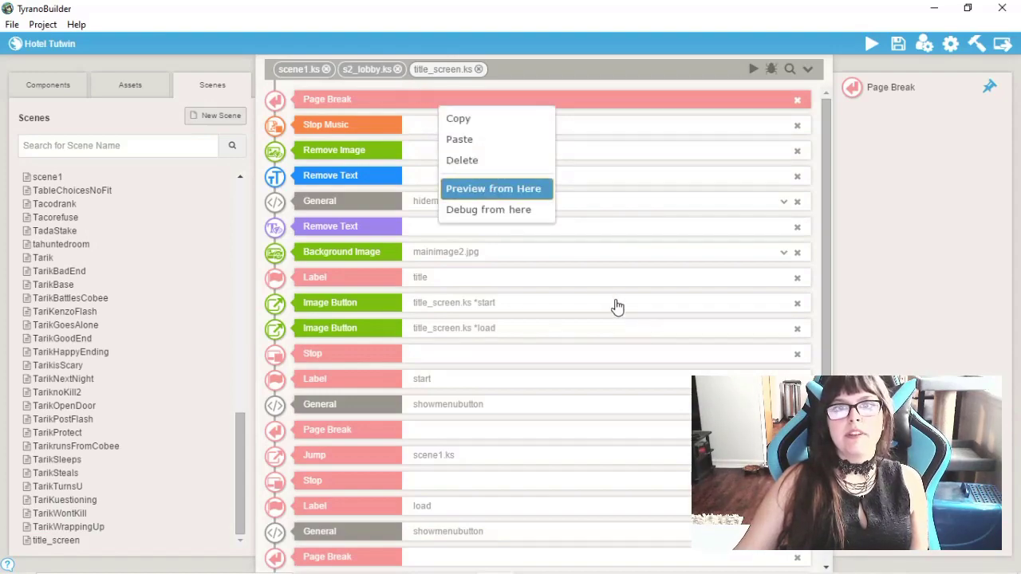
left_click(493, 188)
left_click(701, 103)
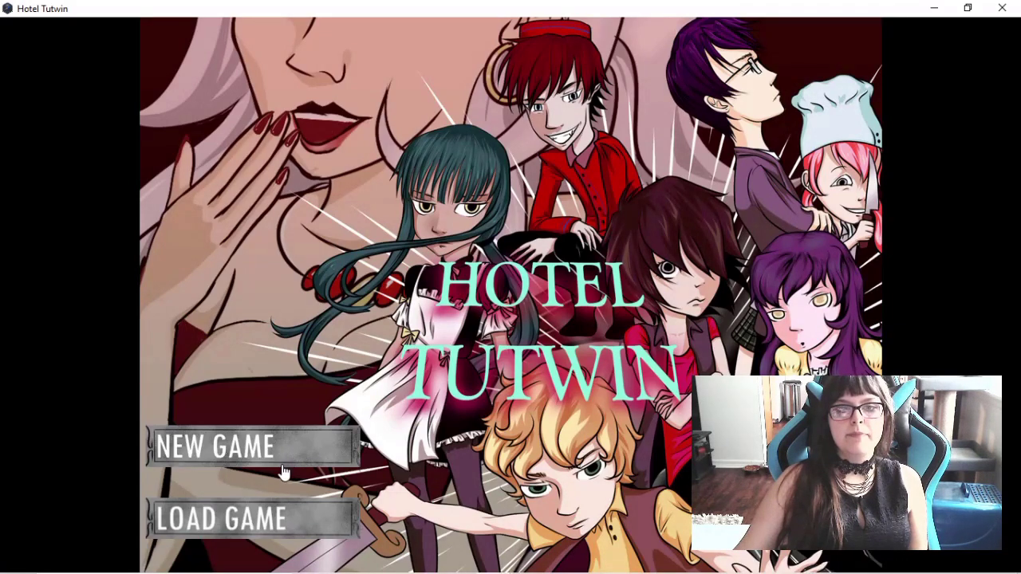
left_click(278, 435)
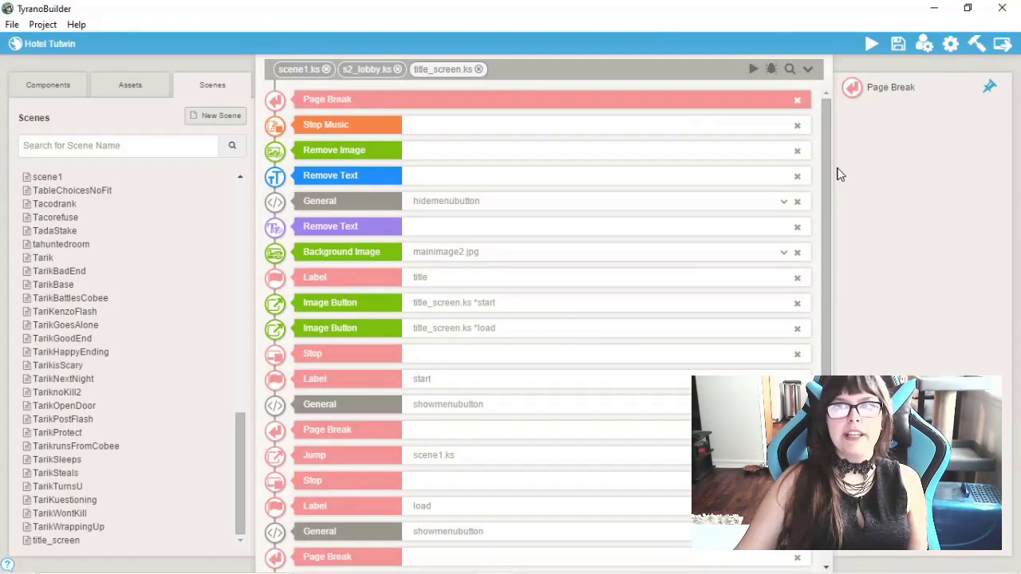
Inspect the title_screen commands, expanding and collapsing hidemenubutton's parameters.
left_click_drag(826, 179, 844, 164)
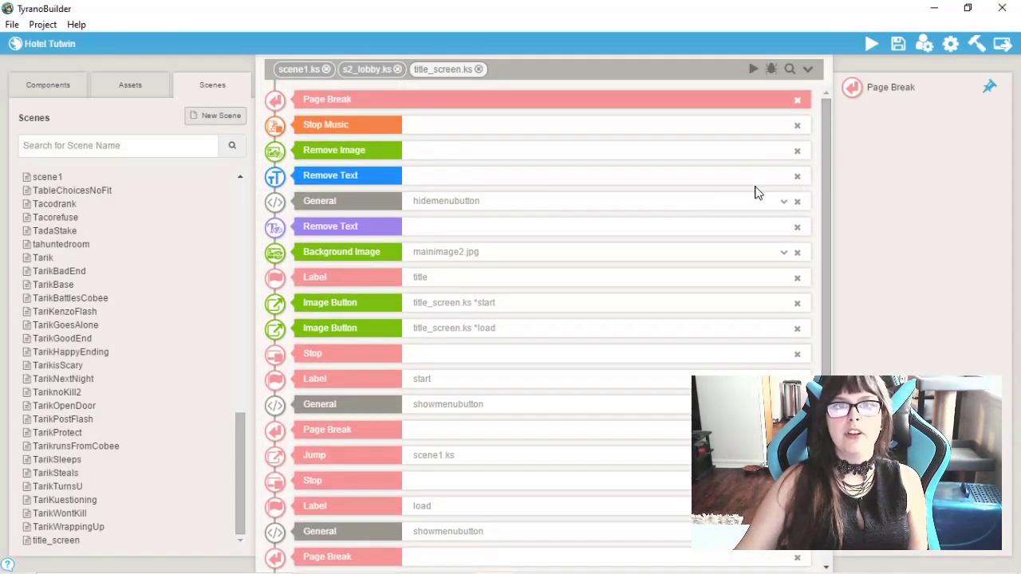
left_click(783, 204)
left_click(783, 204)
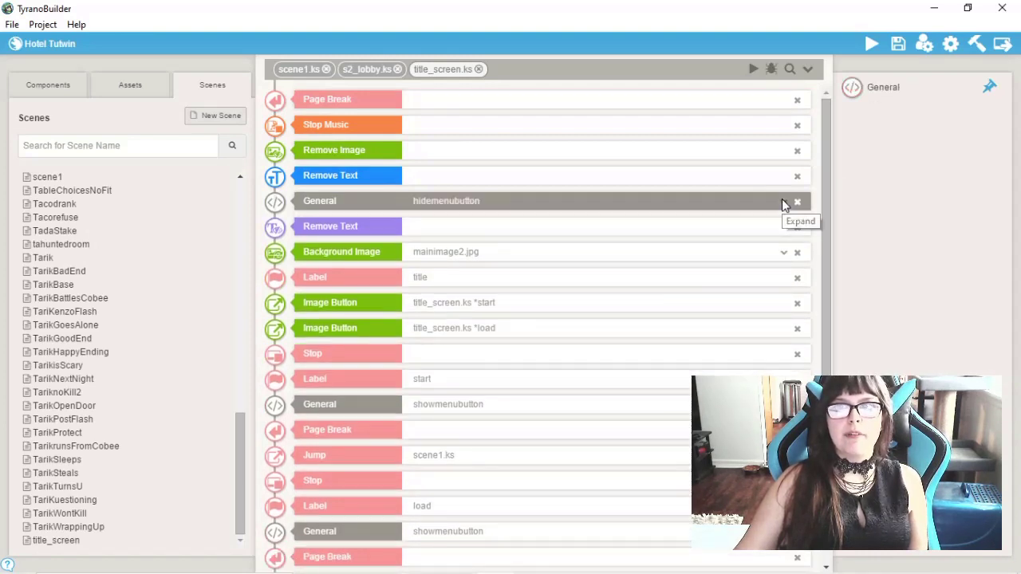
left_click(783, 204)
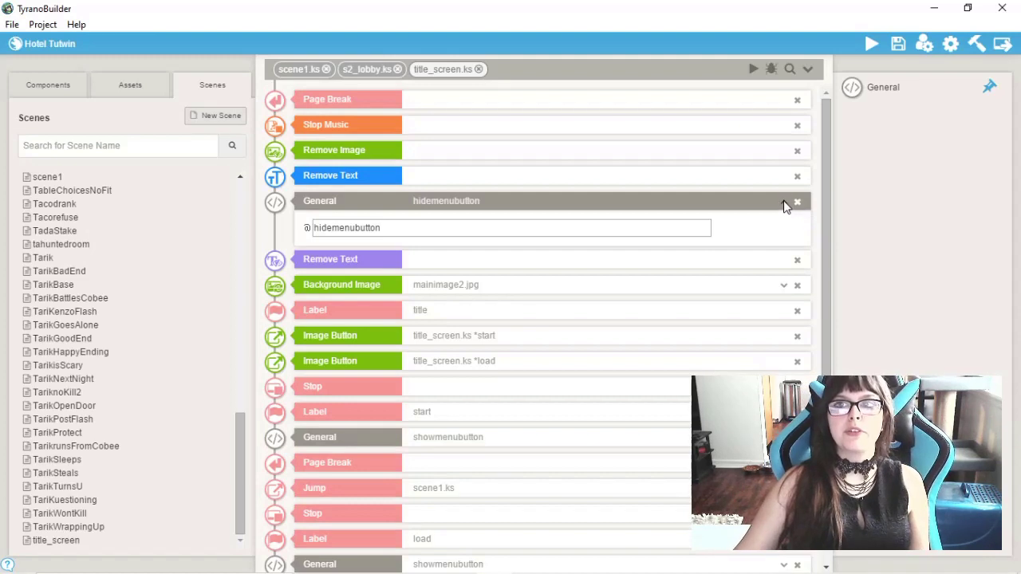
left_click(784, 204)
left_click(473, 177)
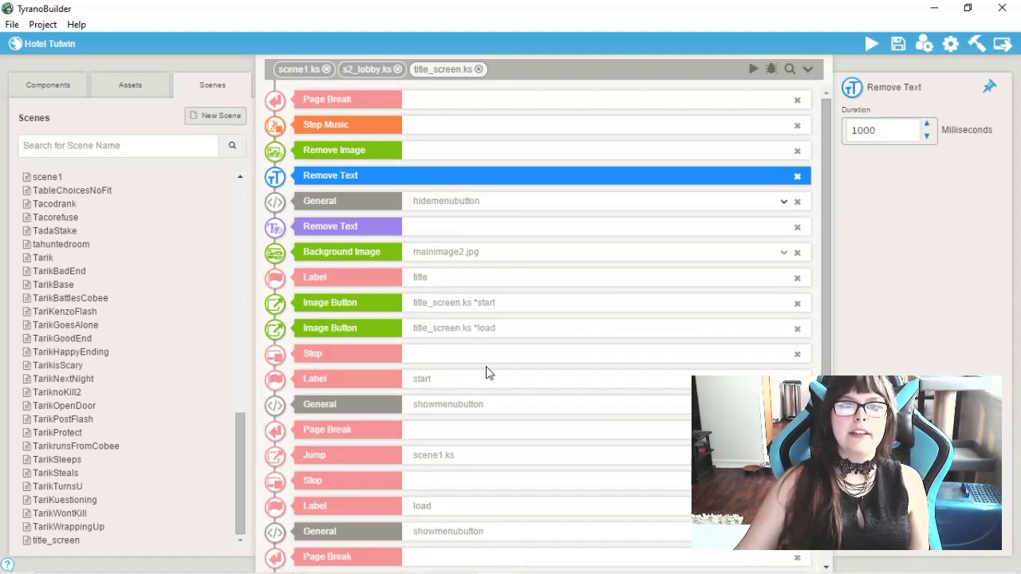
left_click(427, 382)
left_click(441, 433)
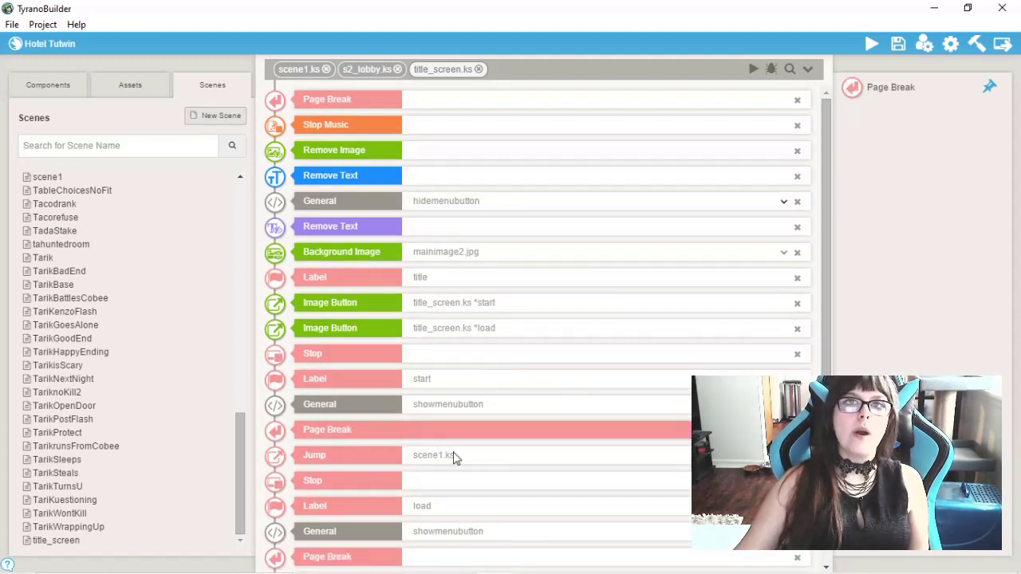
left_click(455, 463)
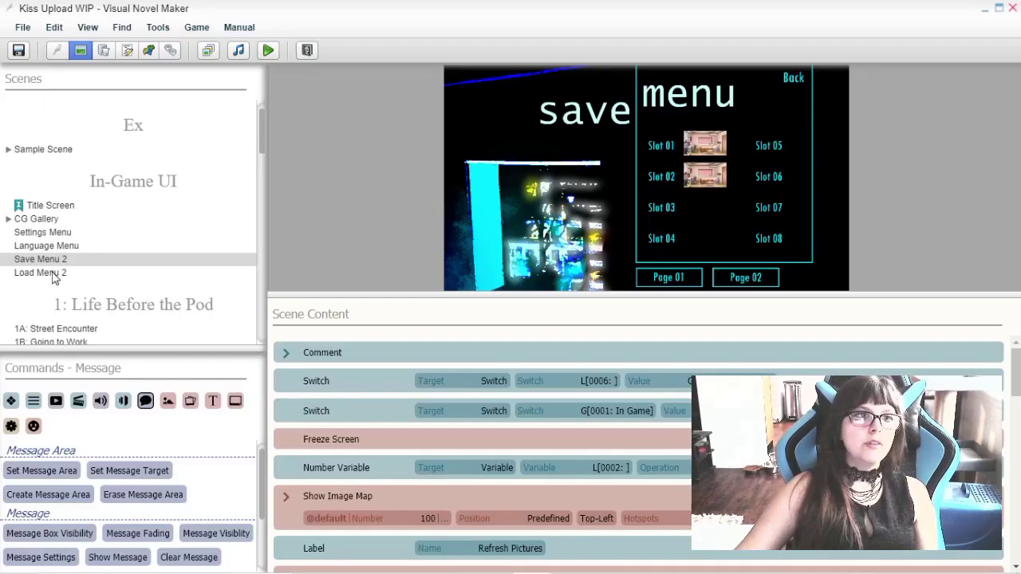
Click through the In-Game UI scenes, then scroll through Save Menu 2's save-slot commands.
left_click(53, 274)
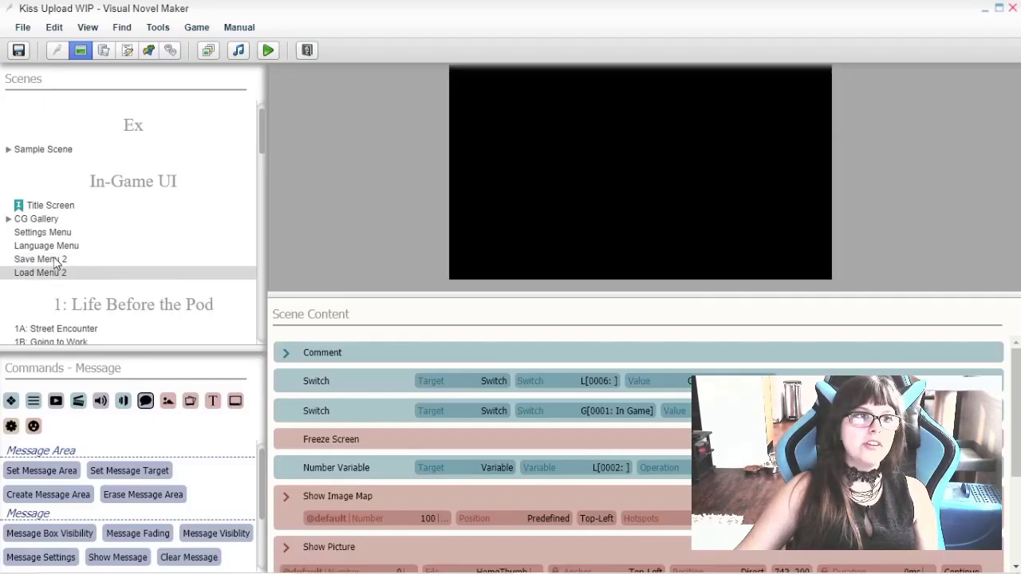
left_click(44, 259)
left_click(94, 211)
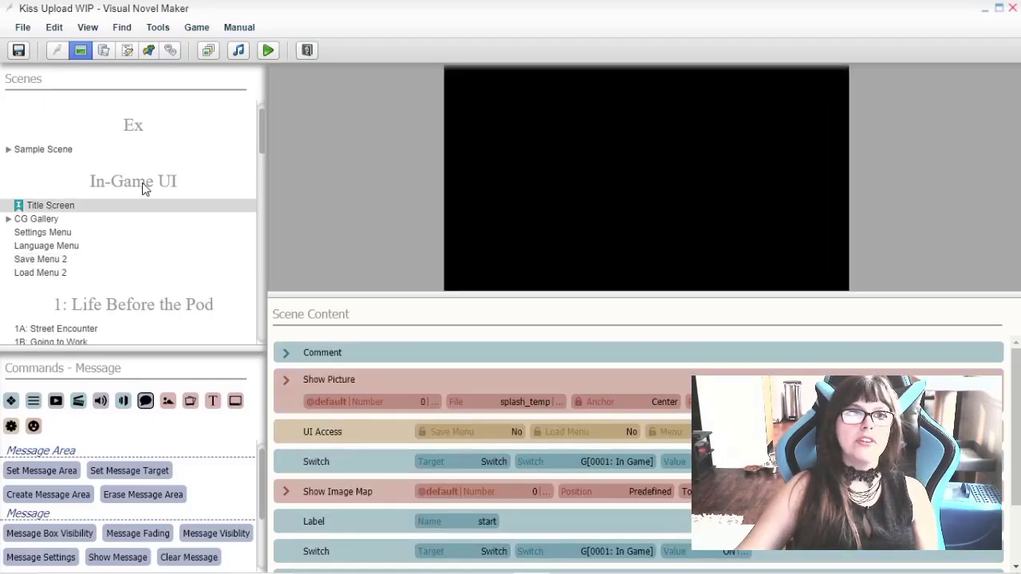
left_click(121, 189)
left_click(40, 259)
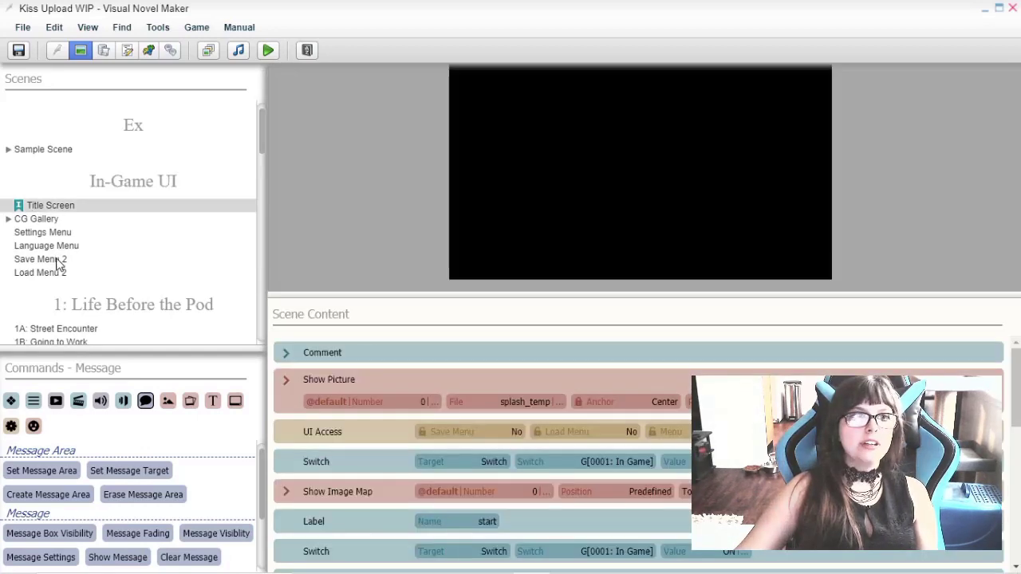
scroll(478, 478, "down", 2)
scroll(541, 481, "down", 10)
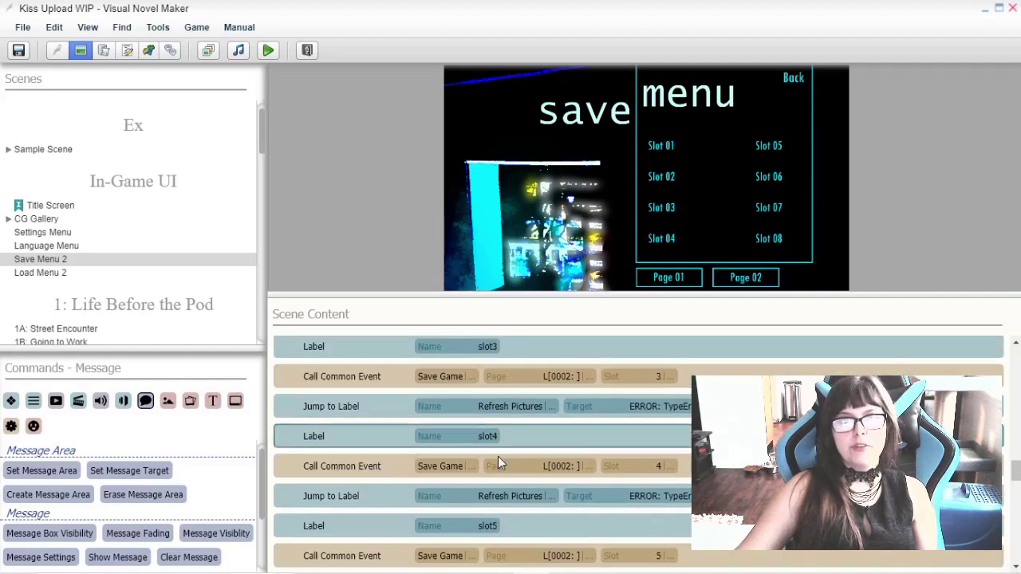
scroll(463, 439, "down", 10)
scroll(461, 436, "down", 3)
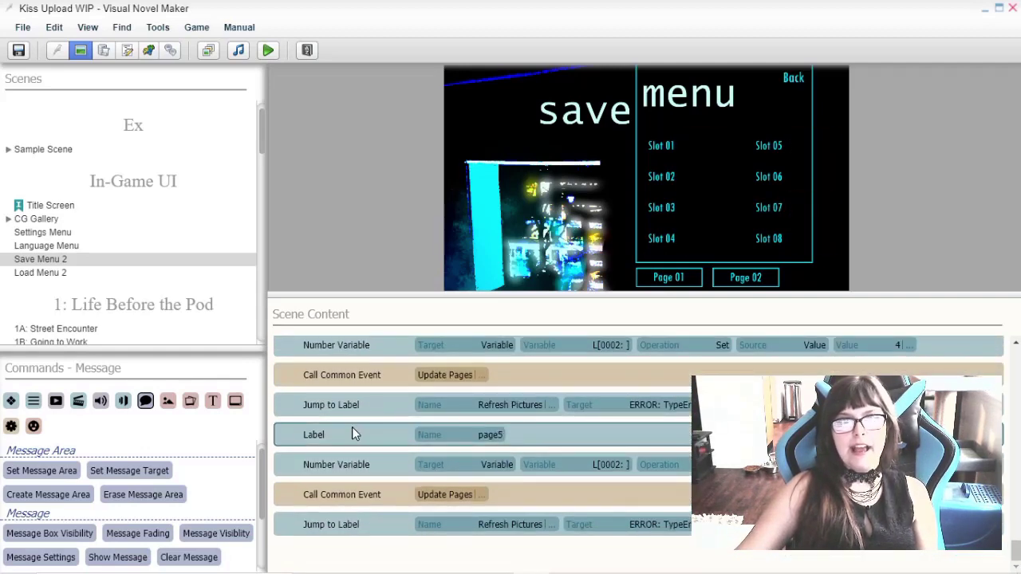
scroll(403, 419, "up", 15)
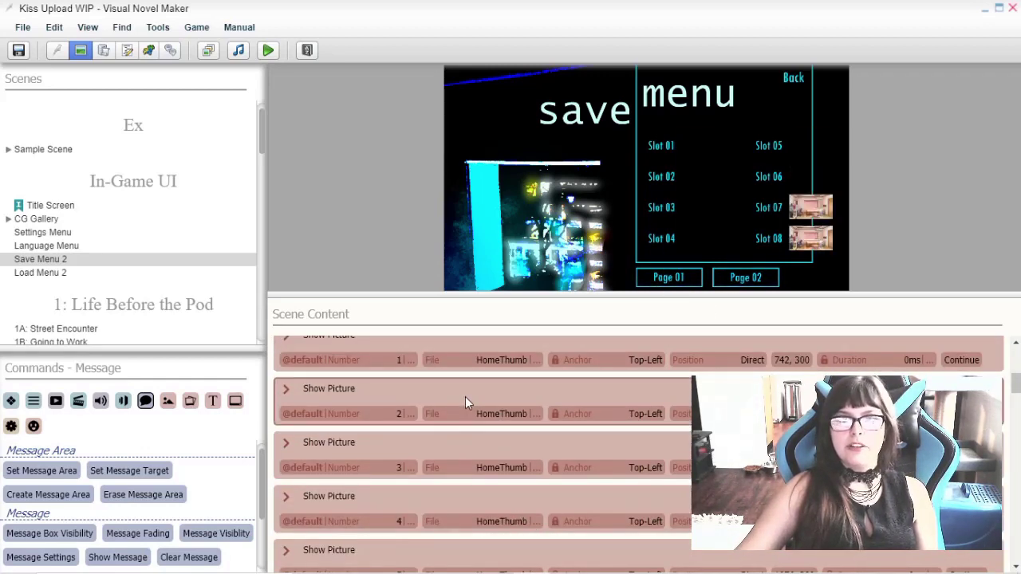
scroll(467, 394, "up", 5)
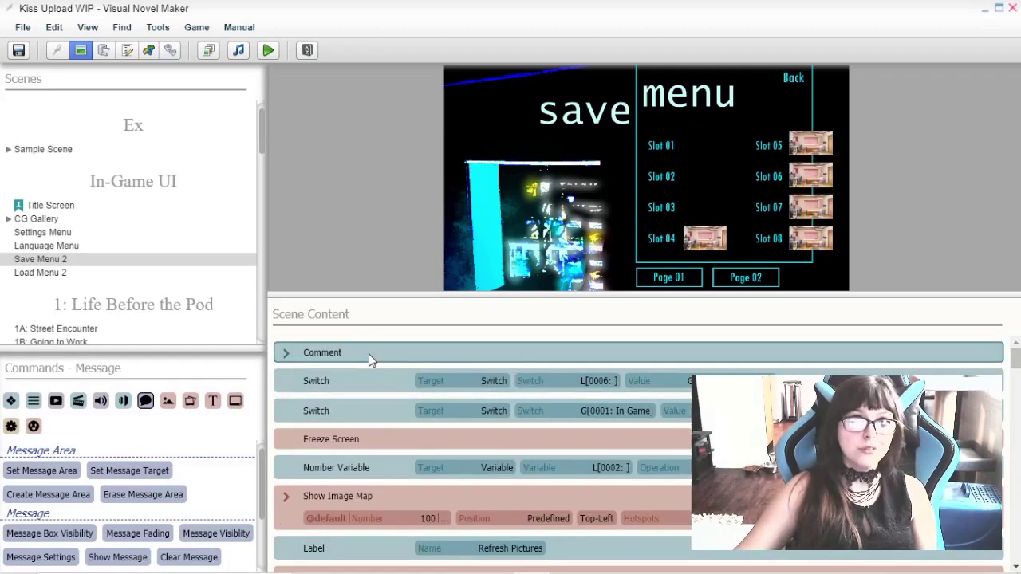
Check the variable set by Title Screen's Switch and the one used by Save Menu 2's Number Variable.
left_click(46, 209)
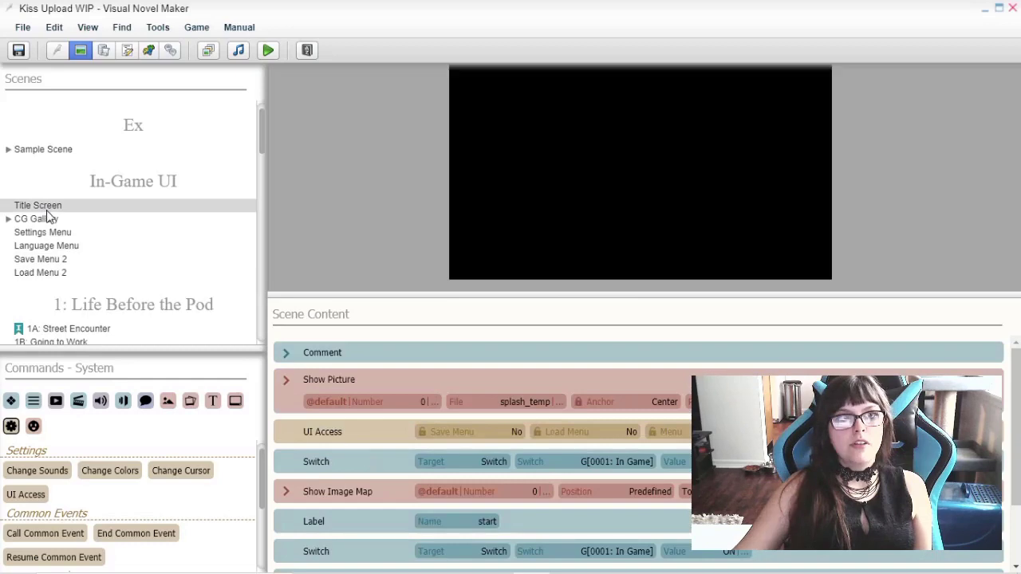
left_click(607, 466)
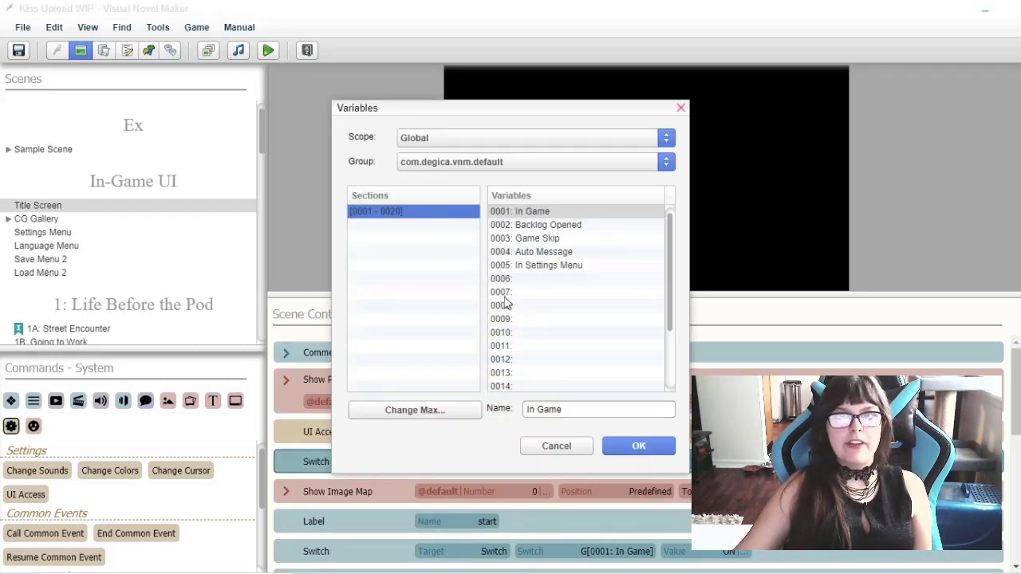
left_click(556, 445)
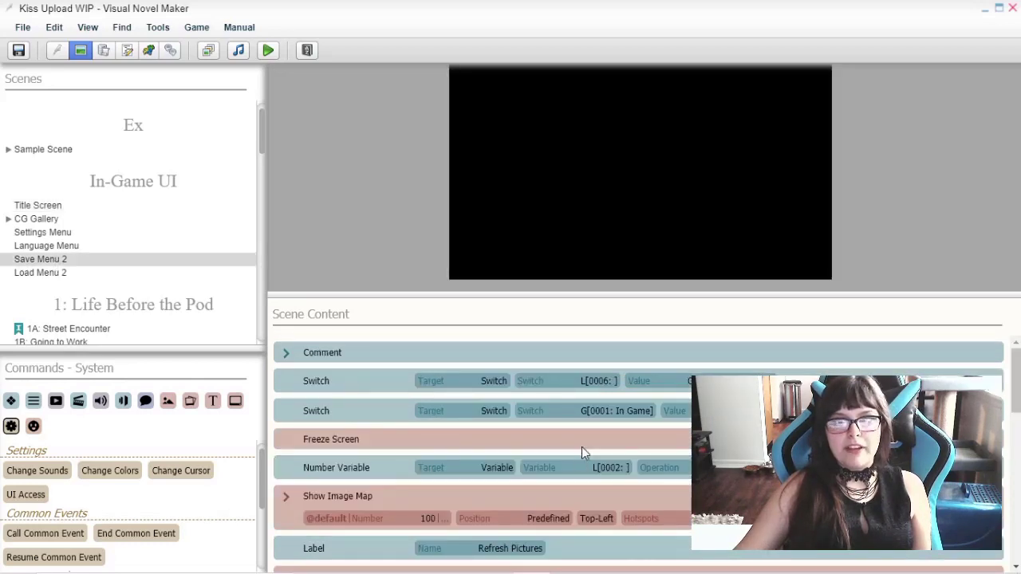
scroll(581, 452, "down", 1)
left_click(592, 393)
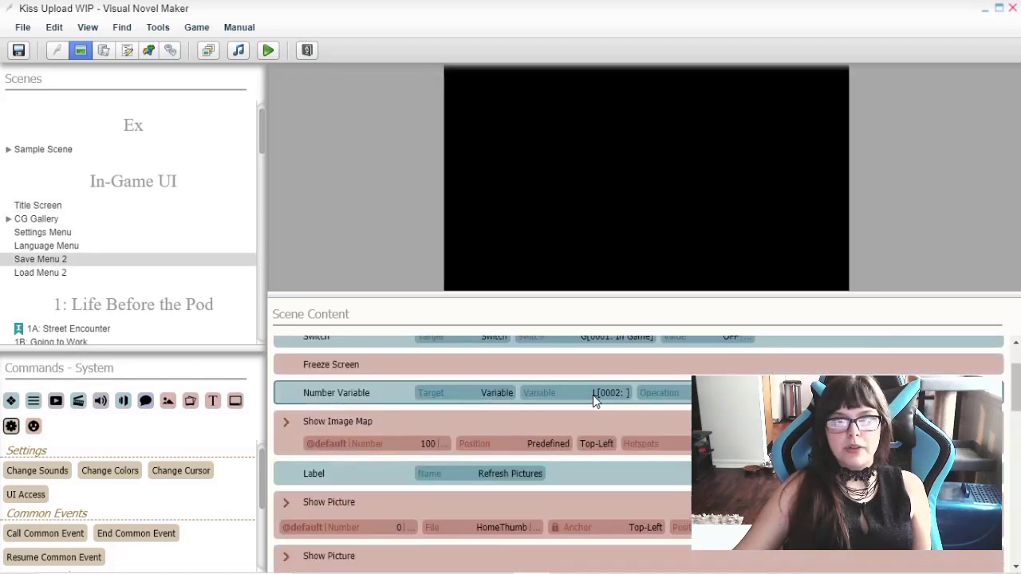
left_click(603, 399)
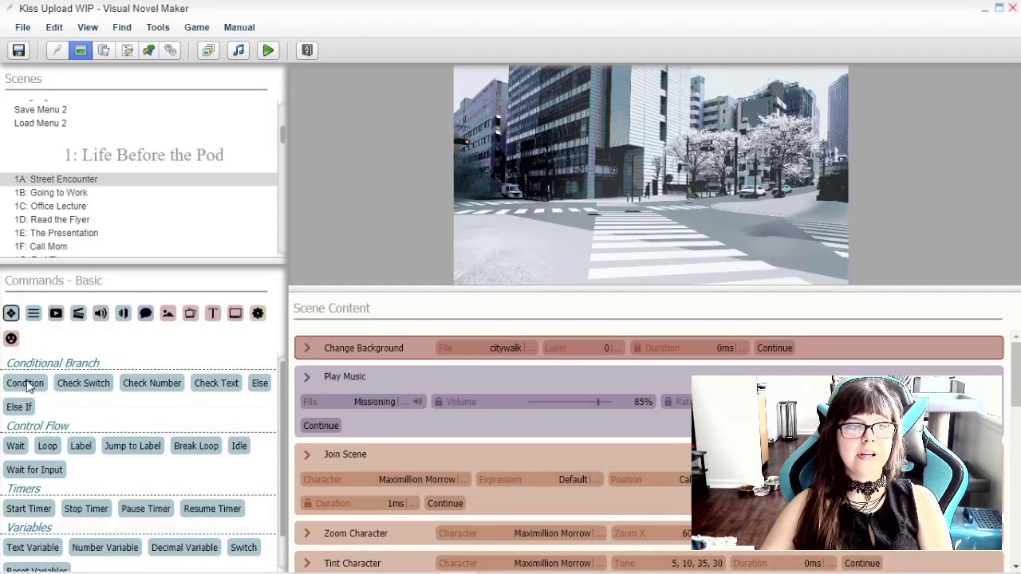
Add a trial Condition below Change Background, inspect its value type, then delete it.
left_click_drag(23, 387, 361, 375)
left_click(396, 376)
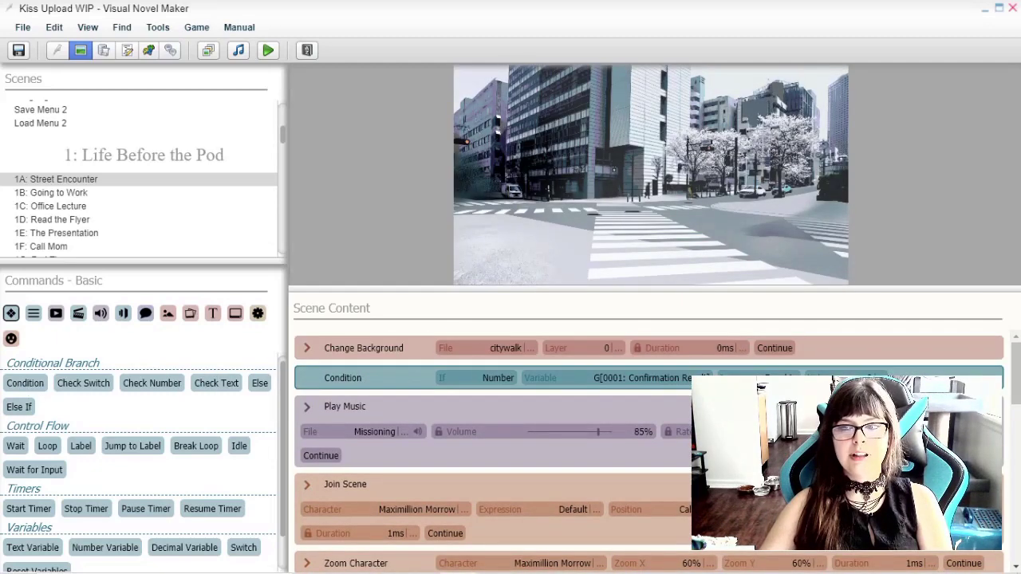
left_click(509, 382)
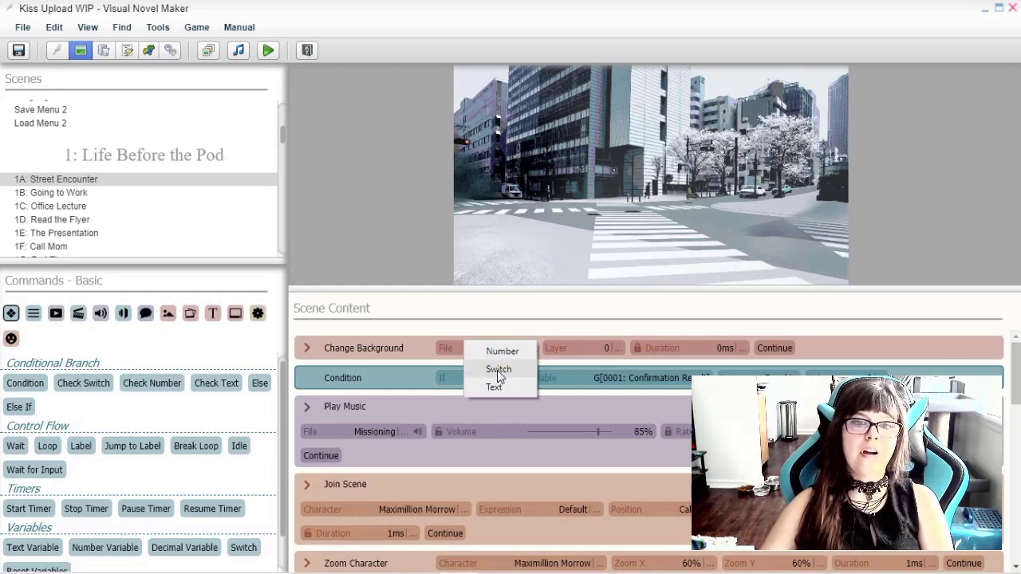
right_click(361, 388)
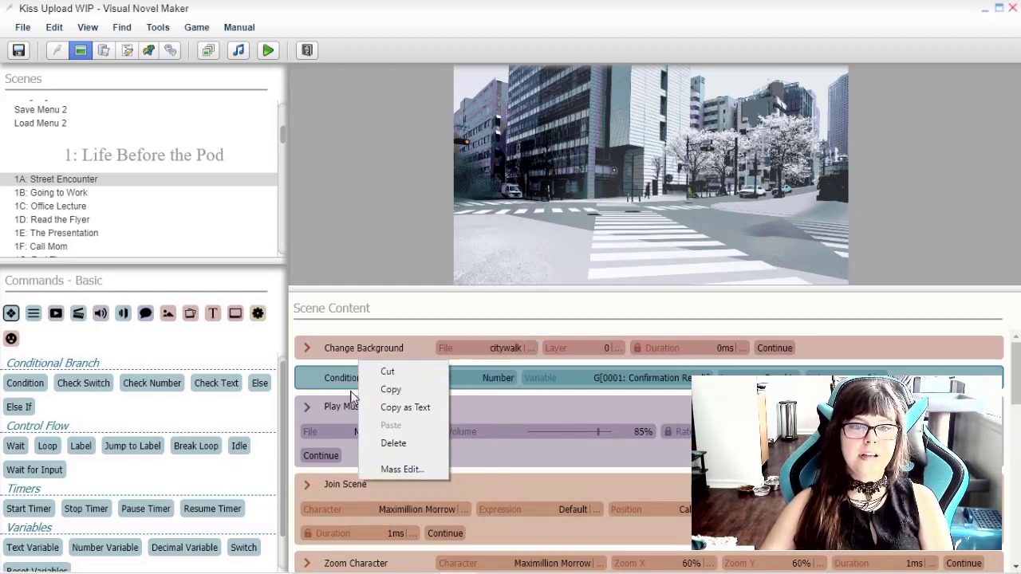
left_click(389, 443)
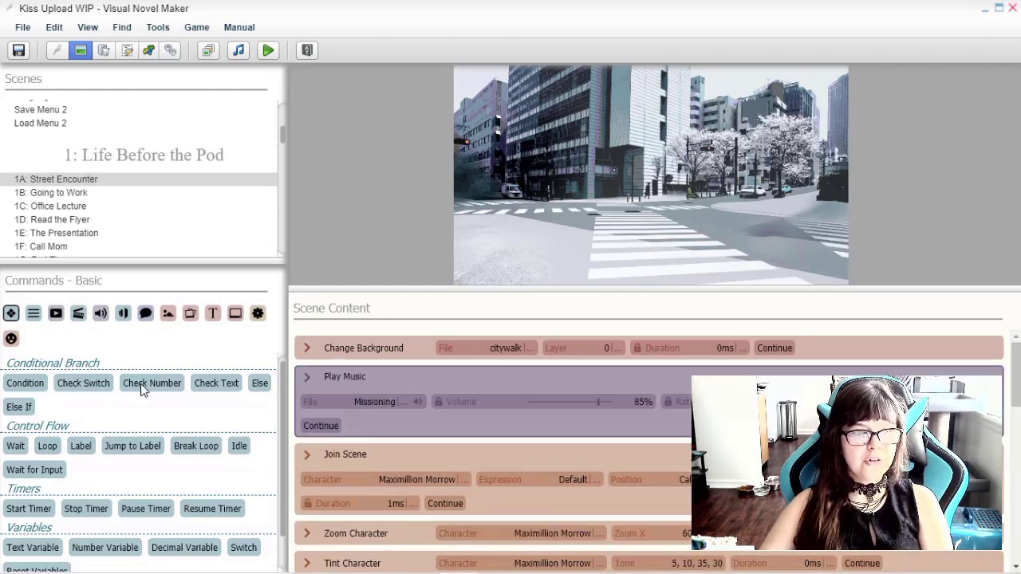
Add Check Switch, Check Number and Check Text branches below Play Music.
left_click(83, 383)
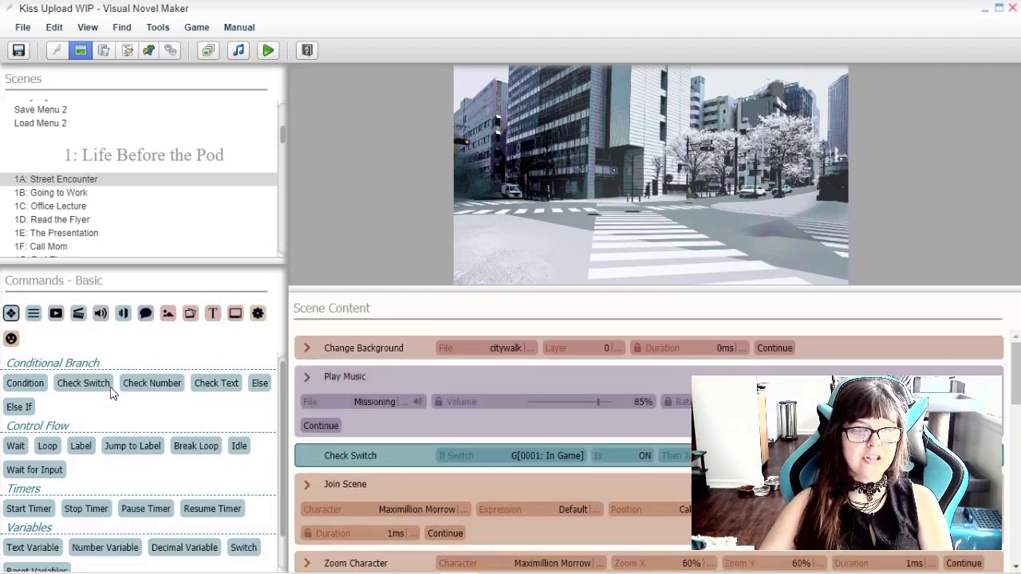
left_click(145, 386)
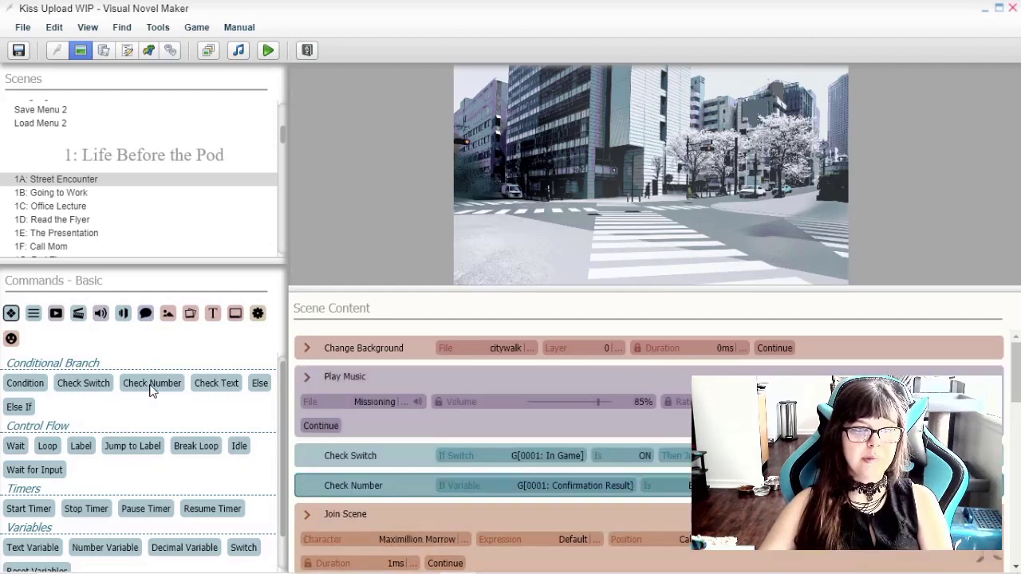
left_click(220, 387)
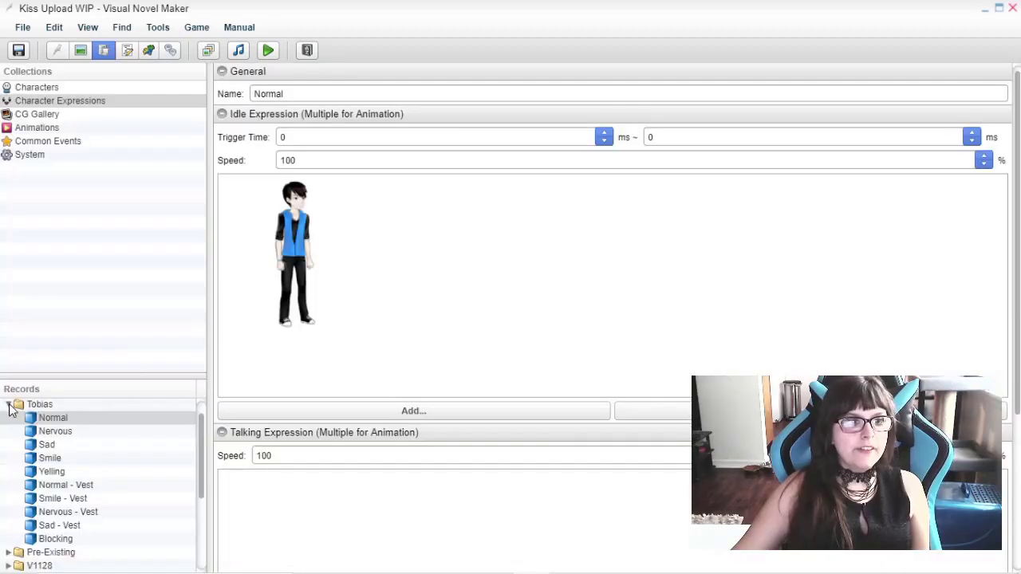
left_click(9, 405)
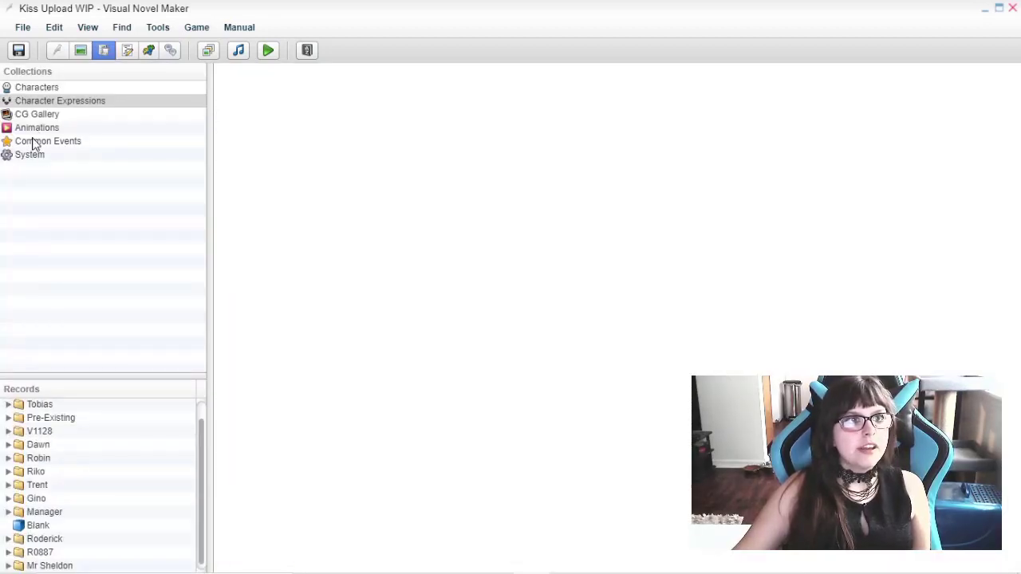
In the Database's Common Events, expand Variables > Vi and open the Add 5 event.
left_click(36, 142)
left_click(10, 431)
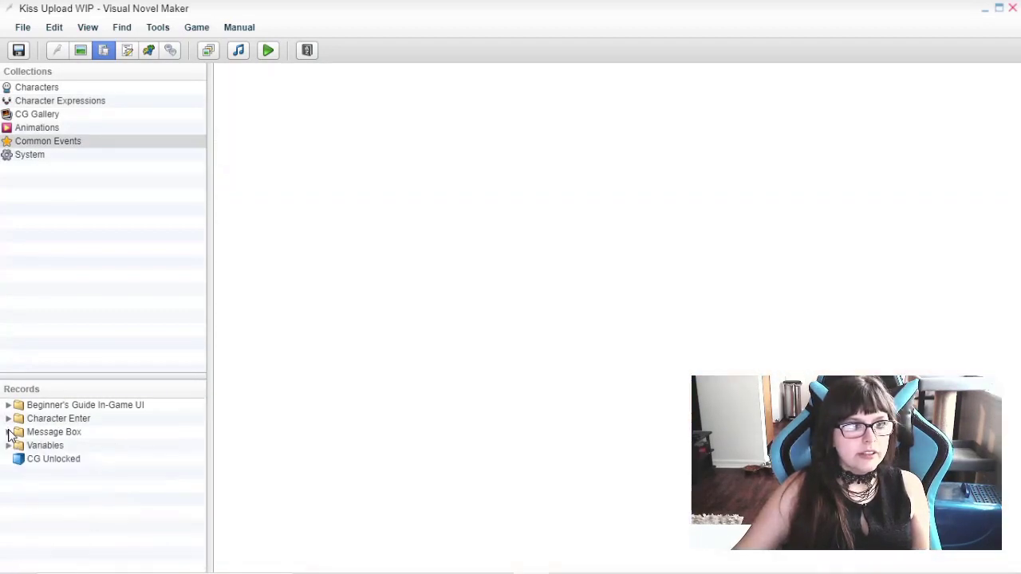
left_click(19, 449)
left_click(9, 445)
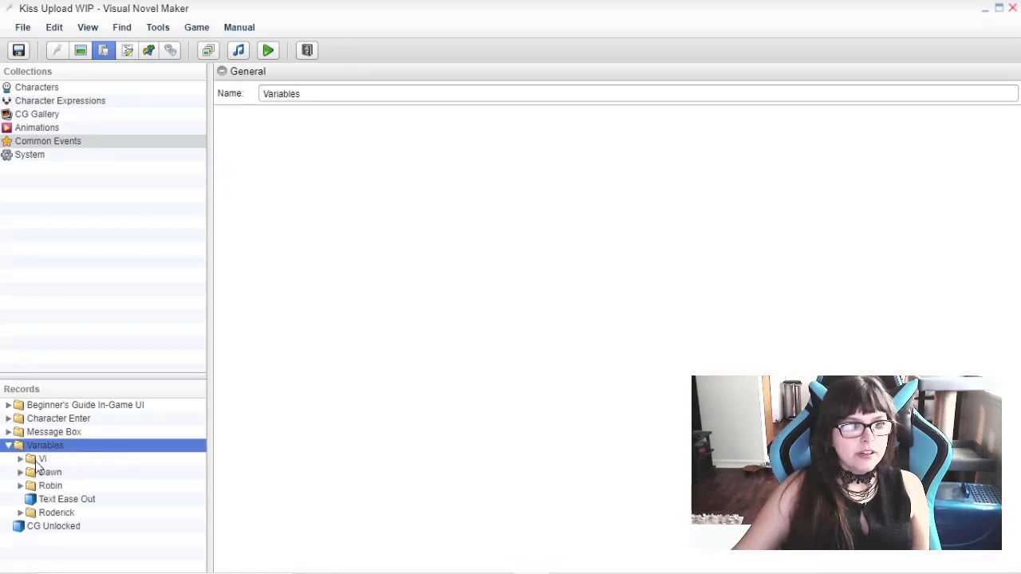
left_click(36, 461)
left_click(21, 461)
left_click(61, 474)
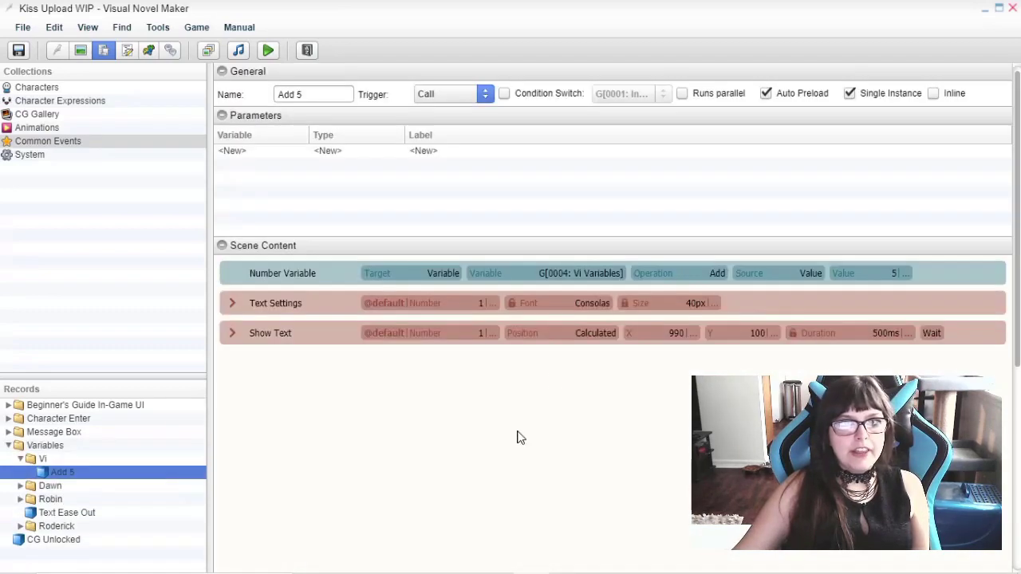
Browse the Number Variable's global variables: Input Number Result, Dawn Decimals and Vi Variables.
left_click(321, 303)
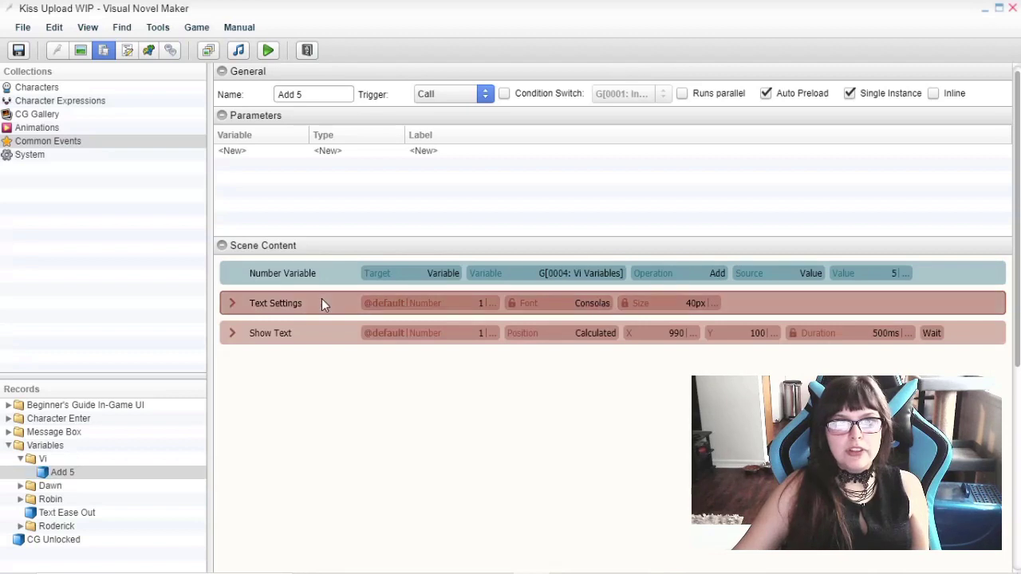
left_click(307, 338)
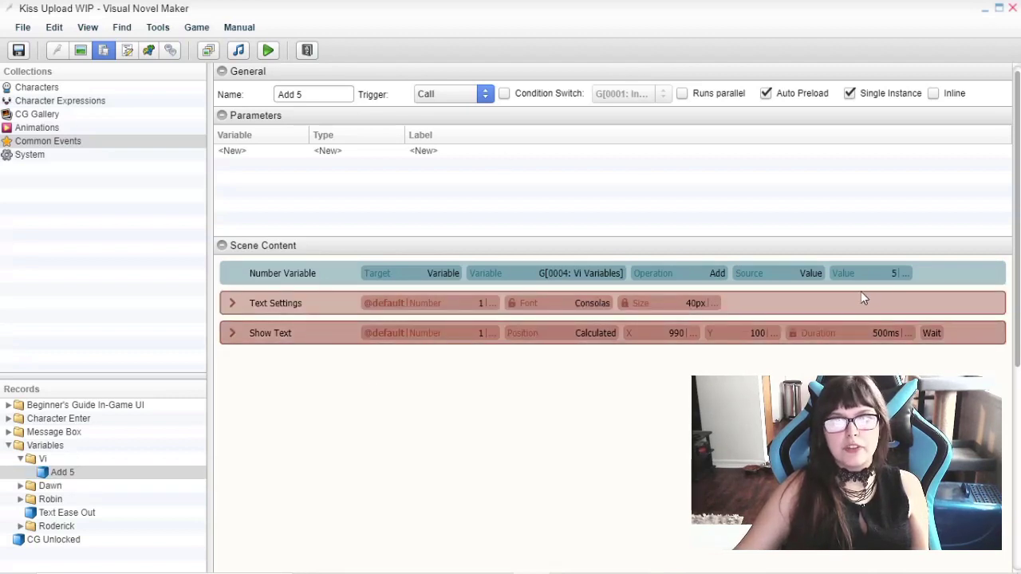
left_click(974, 273)
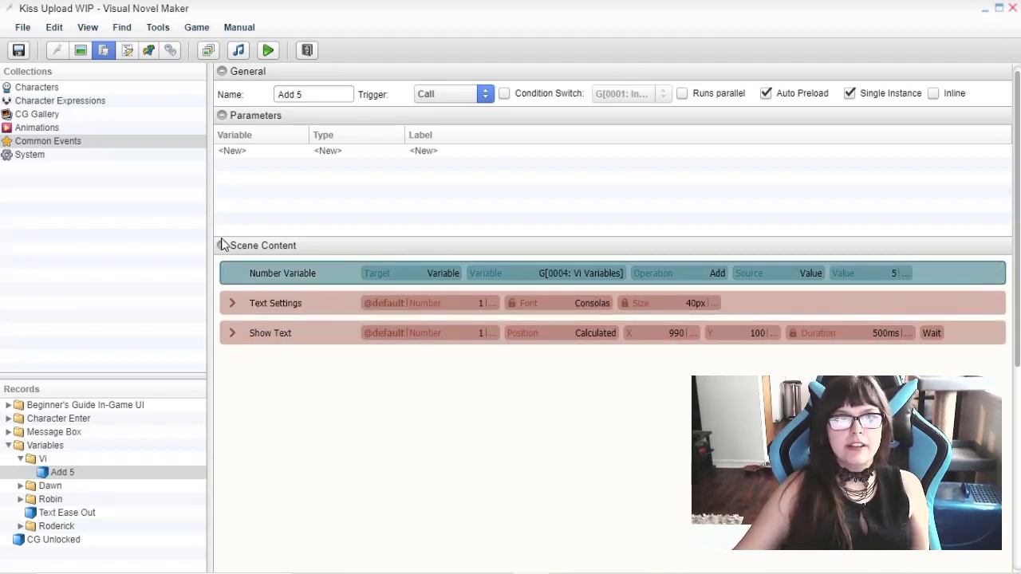
left_click(575, 276)
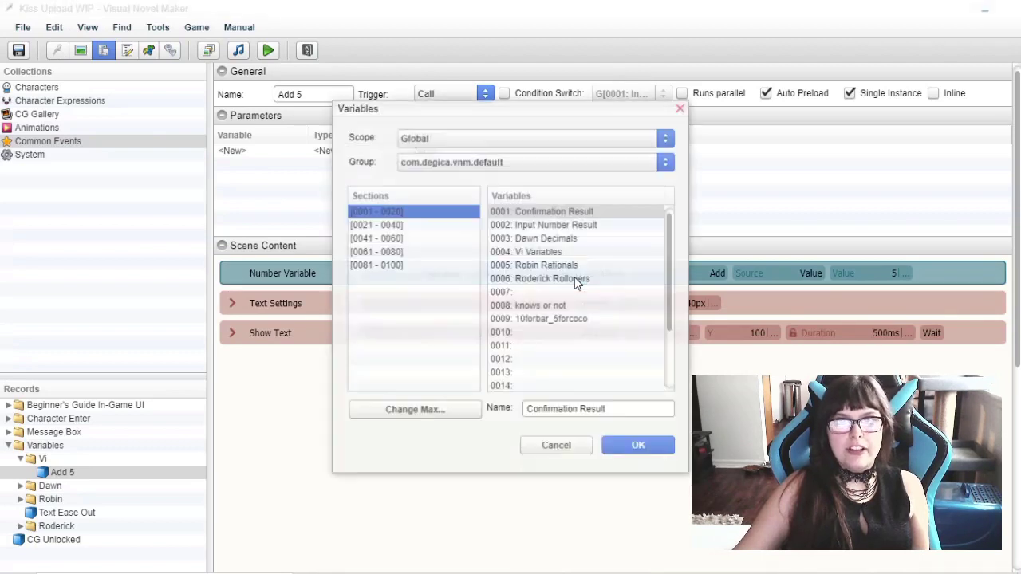
left_click(540, 225)
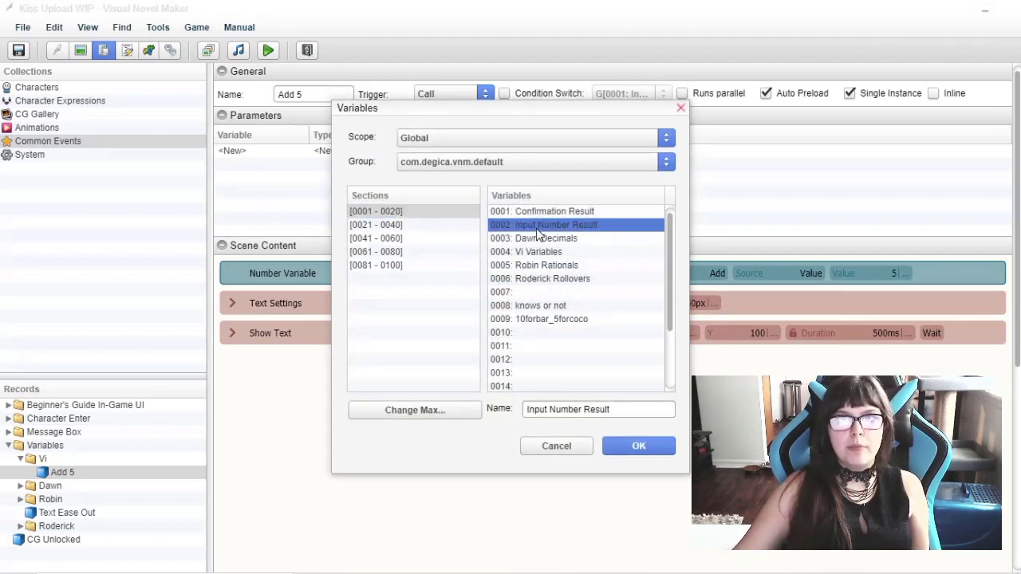
left_click(535, 239)
left_click(543, 252)
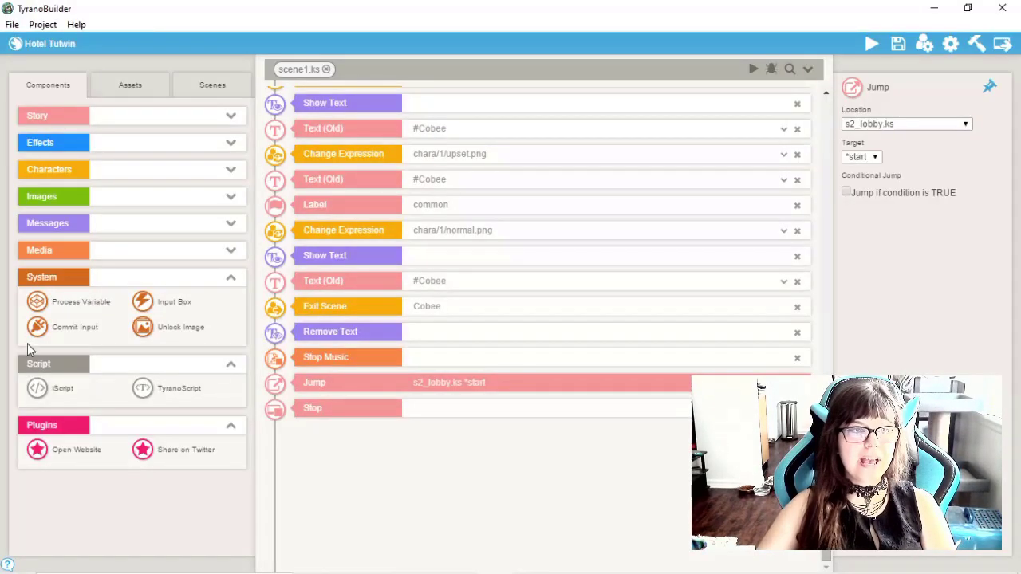
Add a Process Variable step before the Jump and check RolandRecipes in the variables manager.
left_click_drag(86, 301, 375, 384)
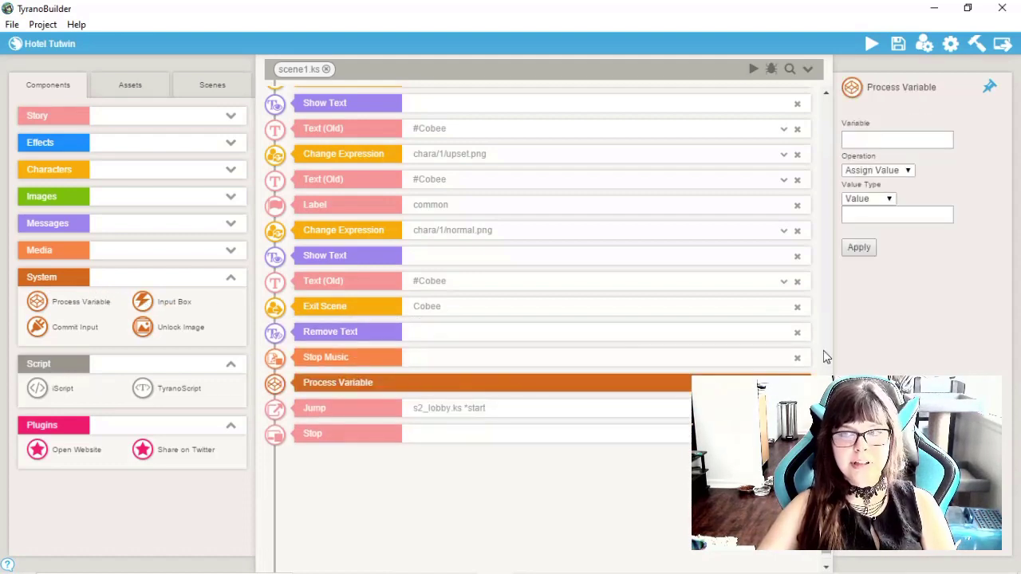
left_click(869, 139)
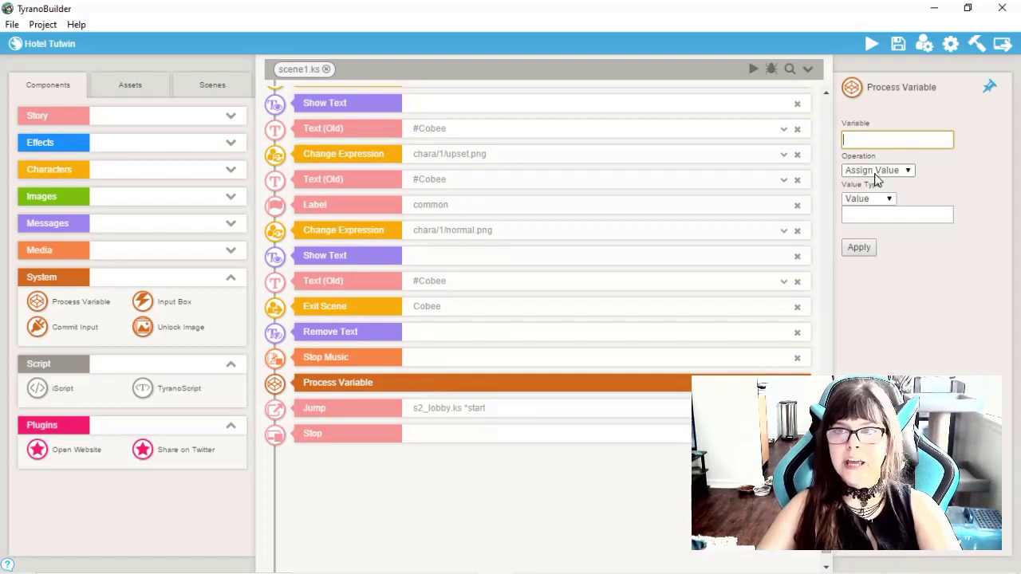
type("t")
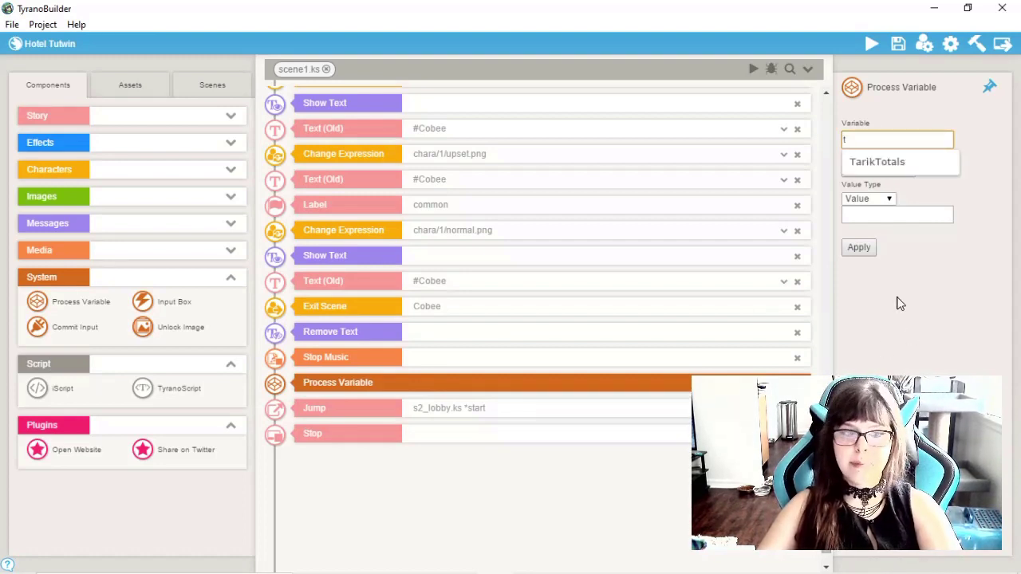
left_click(43, 25)
left_click(67, 194)
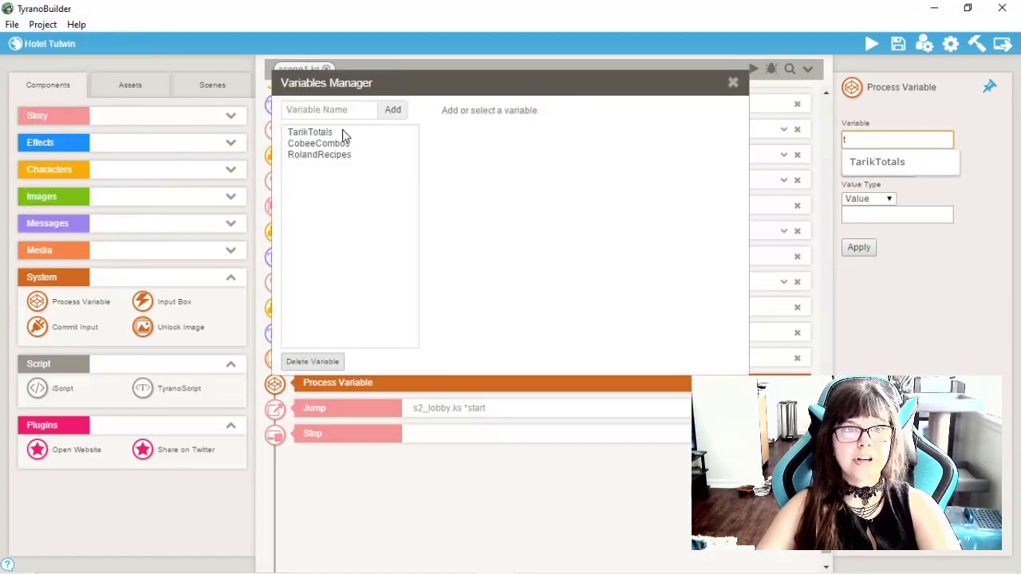
left_click(321, 155)
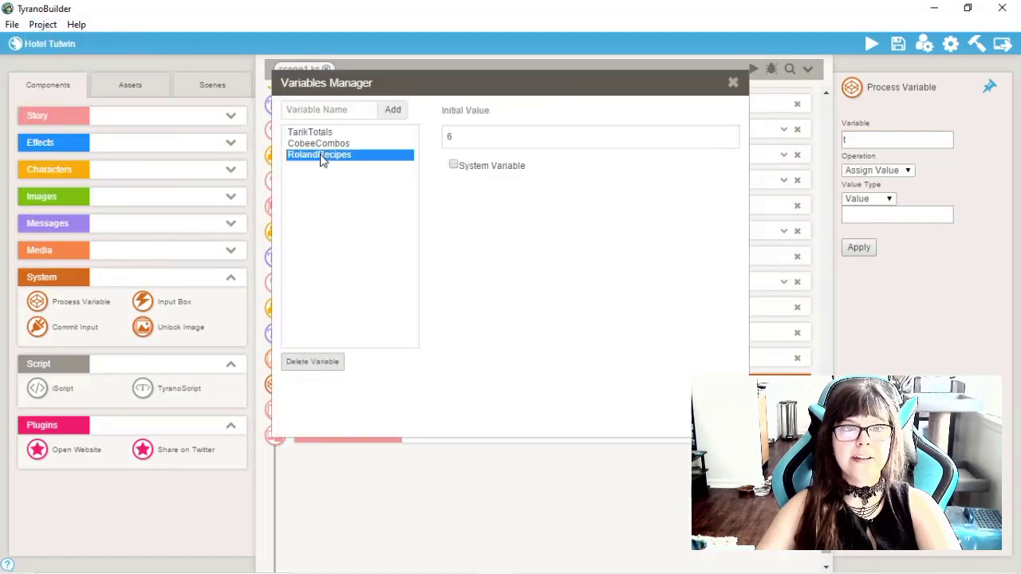
left_click(733, 83)
Keep the operation as Assign Value, apply it, and open the s2_lobby.ks Jump's settings.
left_click(869, 137)
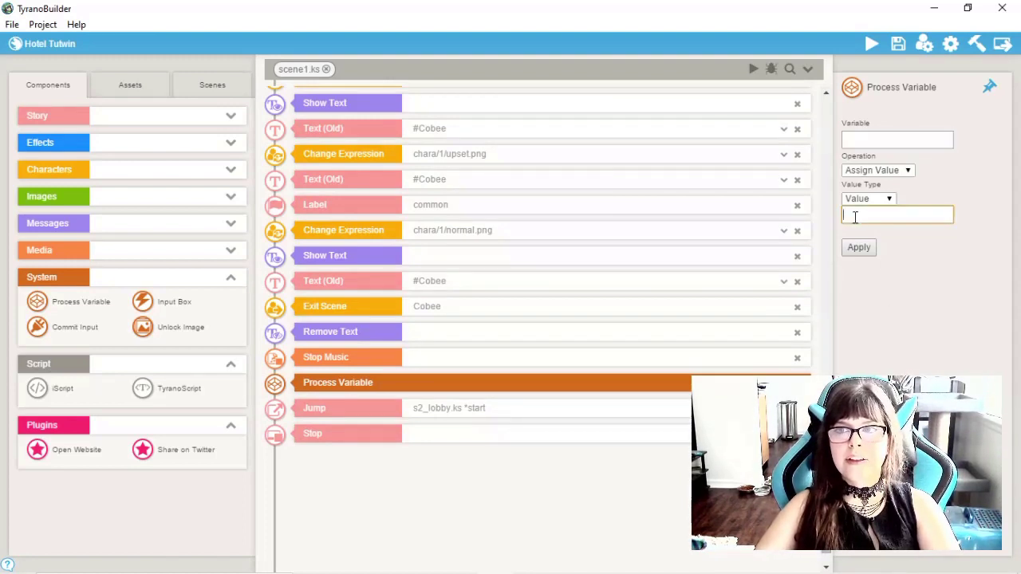
left_click(865, 171)
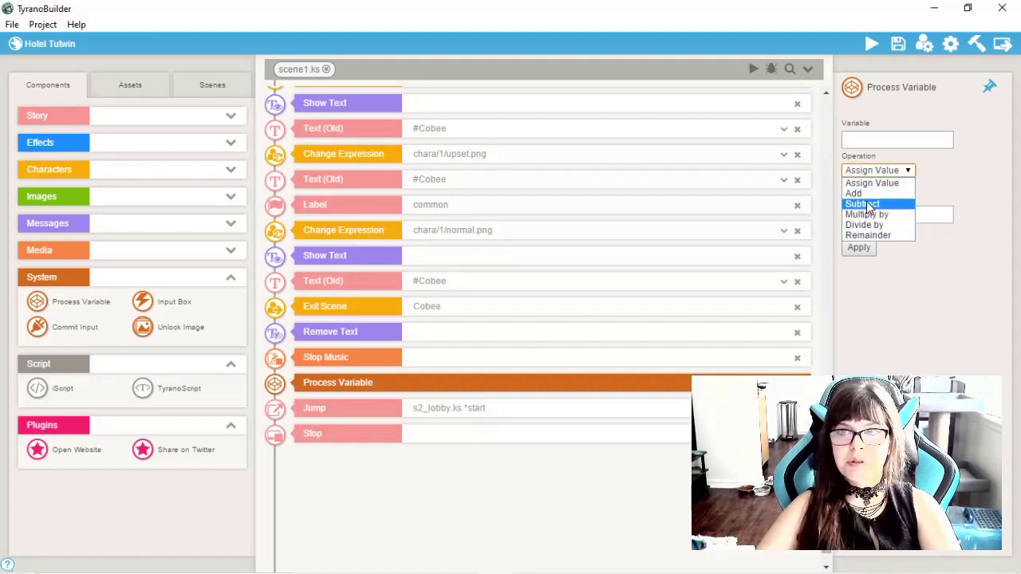
left_click(893, 287)
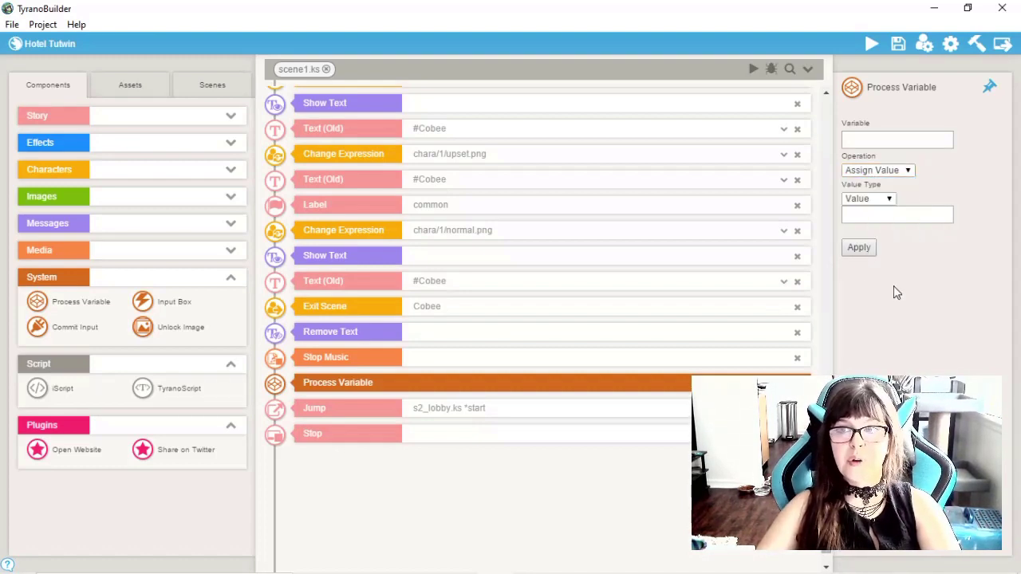
left_click(859, 249)
left_click(433, 418)
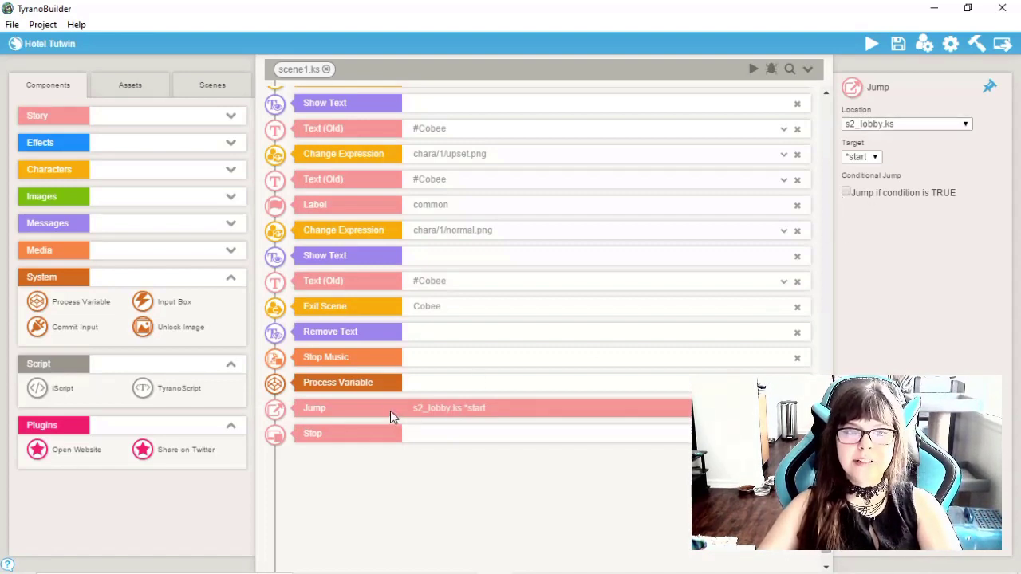
Enable 'Jump if condition is TRUE' with TarikTotals as operand A.
left_click(846, 193)
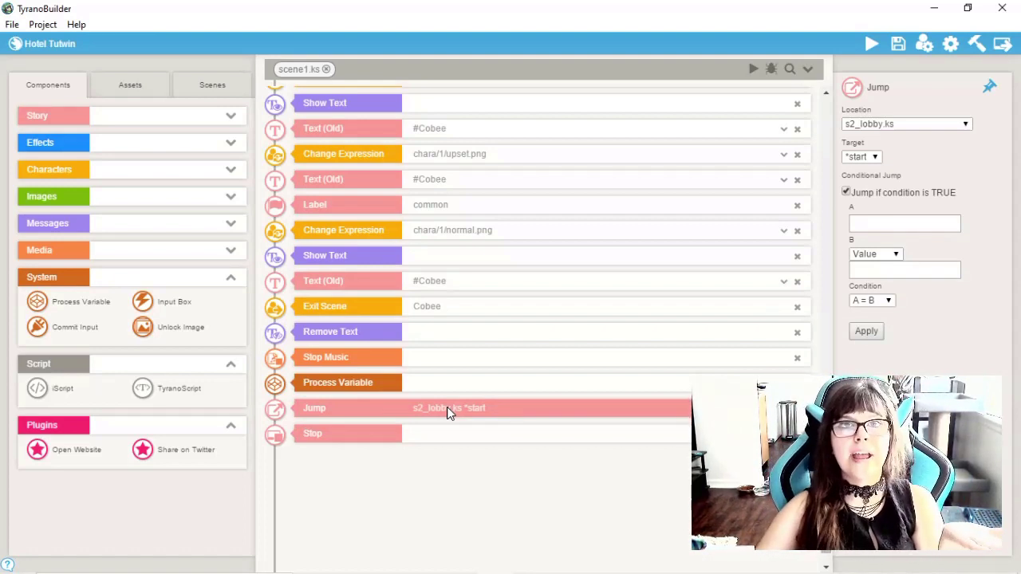
left_click(903, 224)
type("TarikTotals")
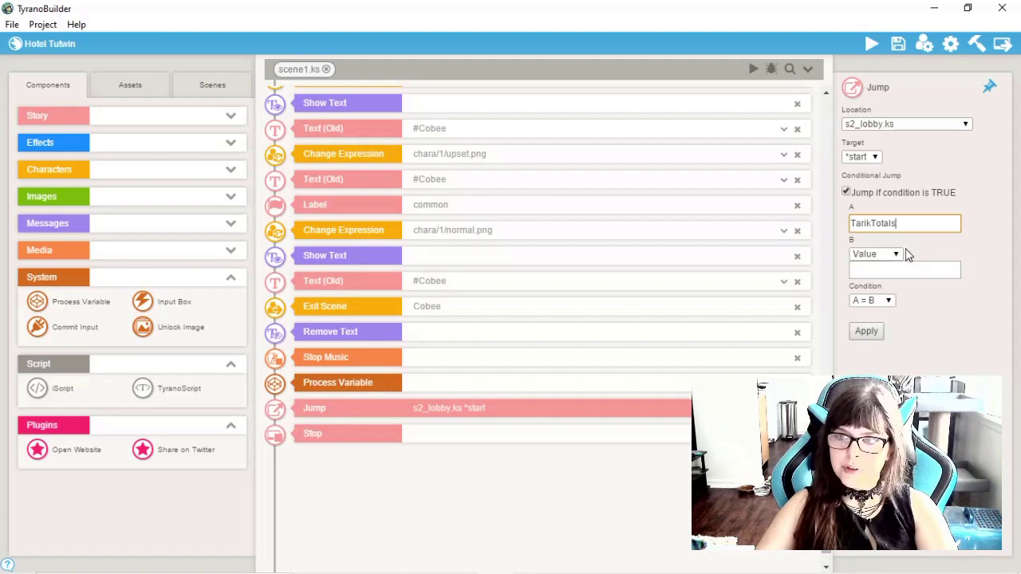
Set operand B to the plain value 1 and keep the A = B comparison.
left_click(876, 256)
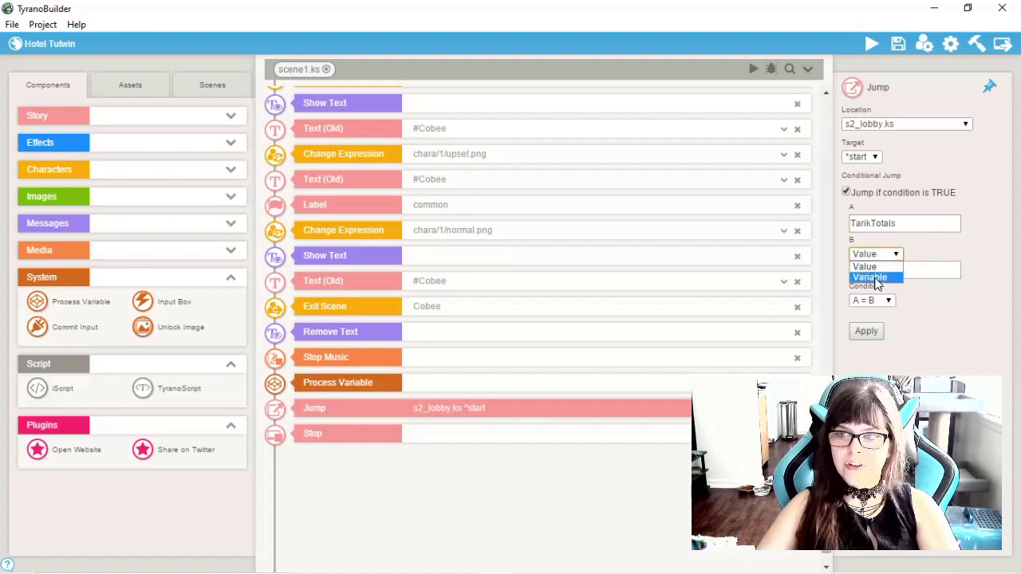
left_click(875, 277)
left_click(873, 271)
type("1")
left_click(876, 253)
left_click(866, 263)
left_click(874, 271)
type("1")
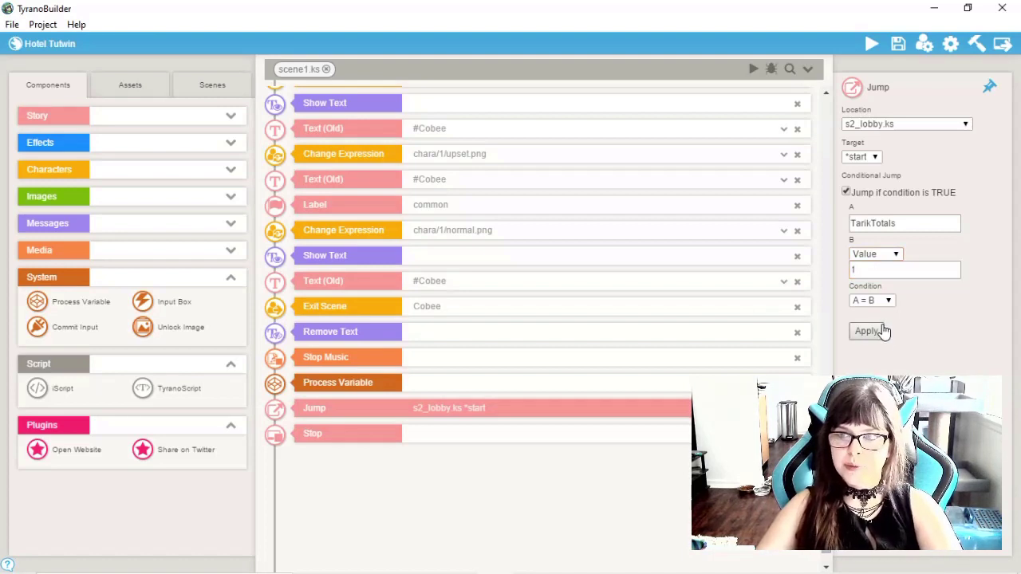
left_click(869, 301)
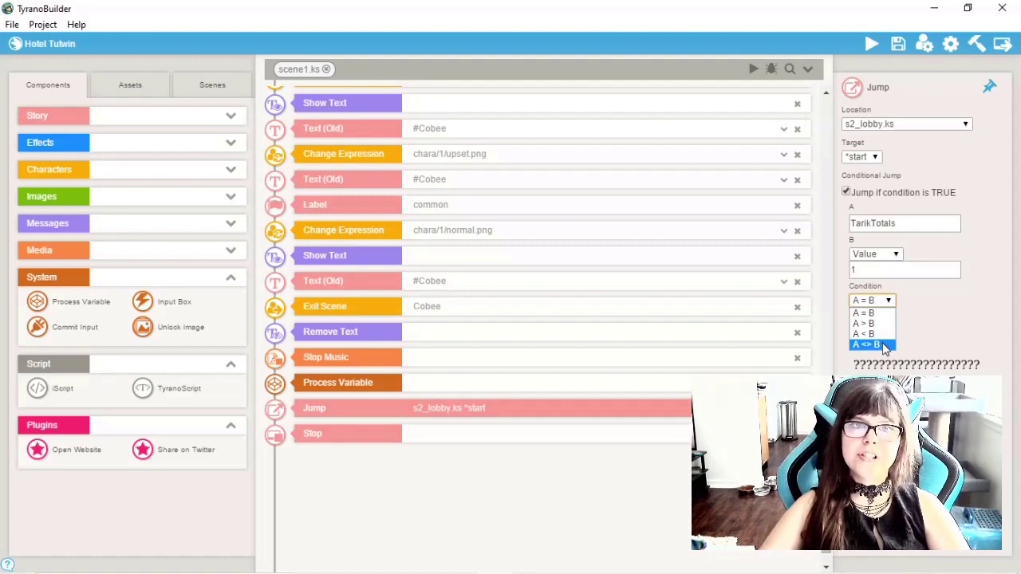
key("Escape")
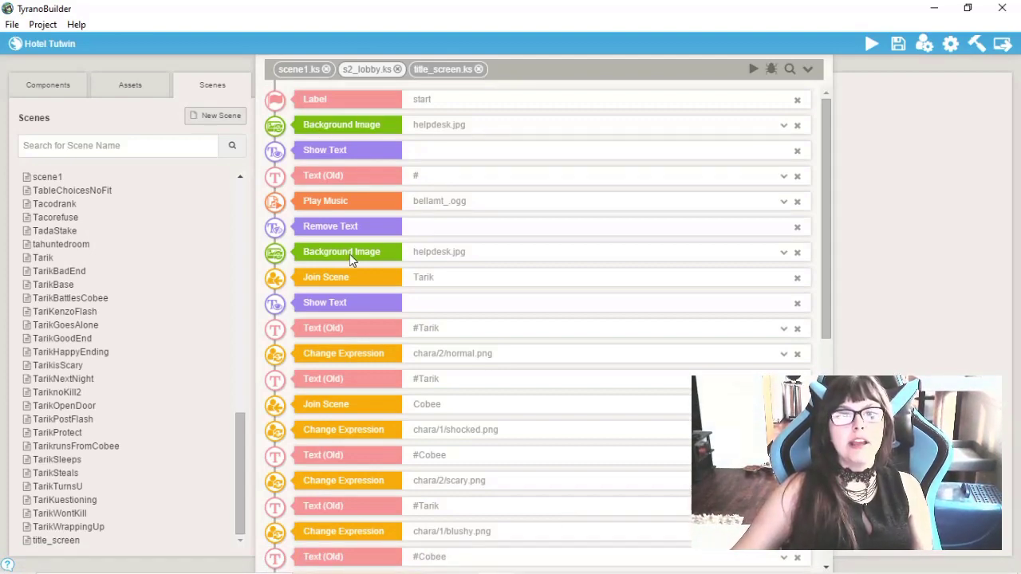
Inspect the 'Two separate beds?' and 'Why are we still here?' image buttons in s3_room.ks.
scroll(386, 398, "down", 8)
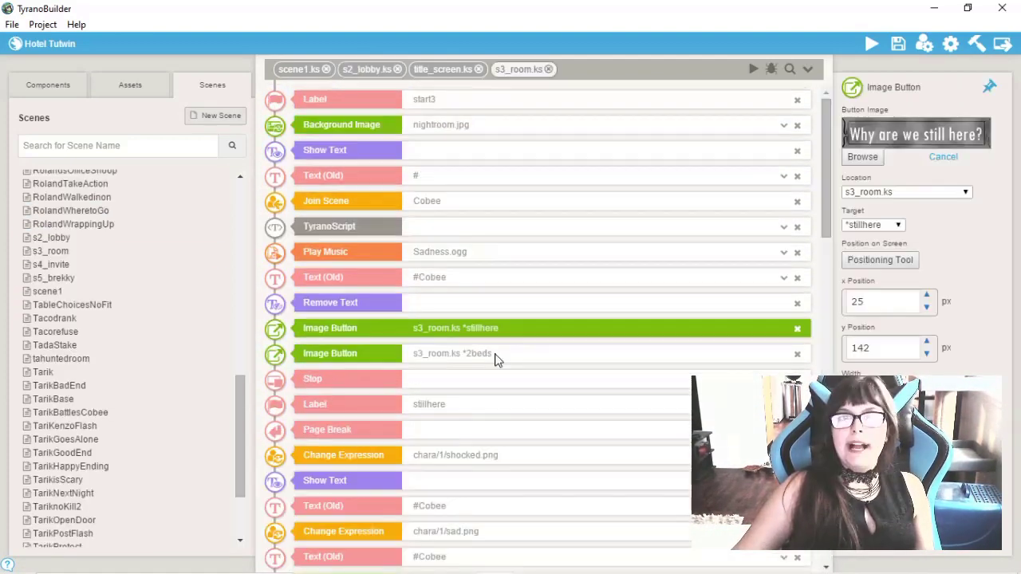
left_click(495, 355)
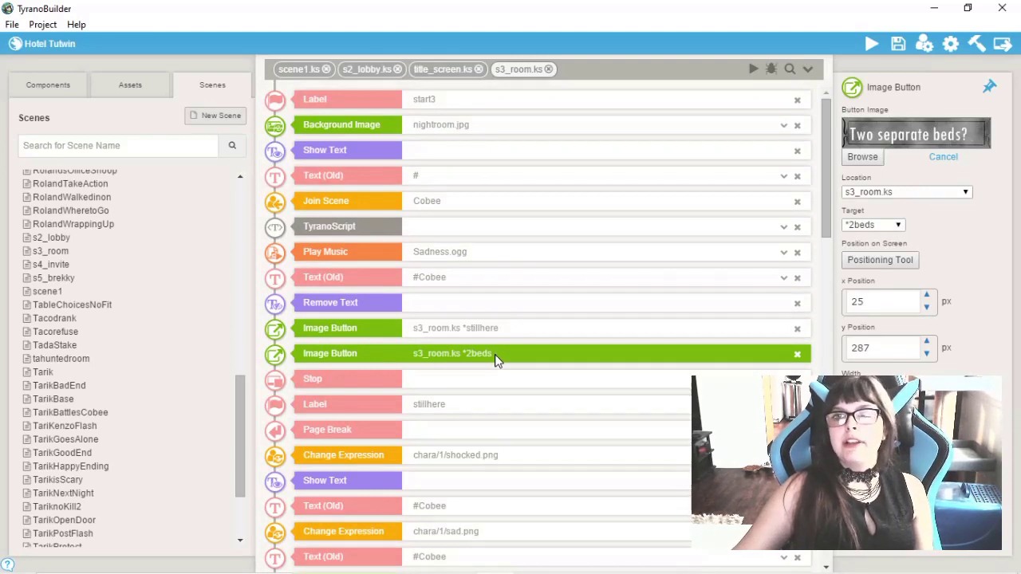
left_click(474, 329)
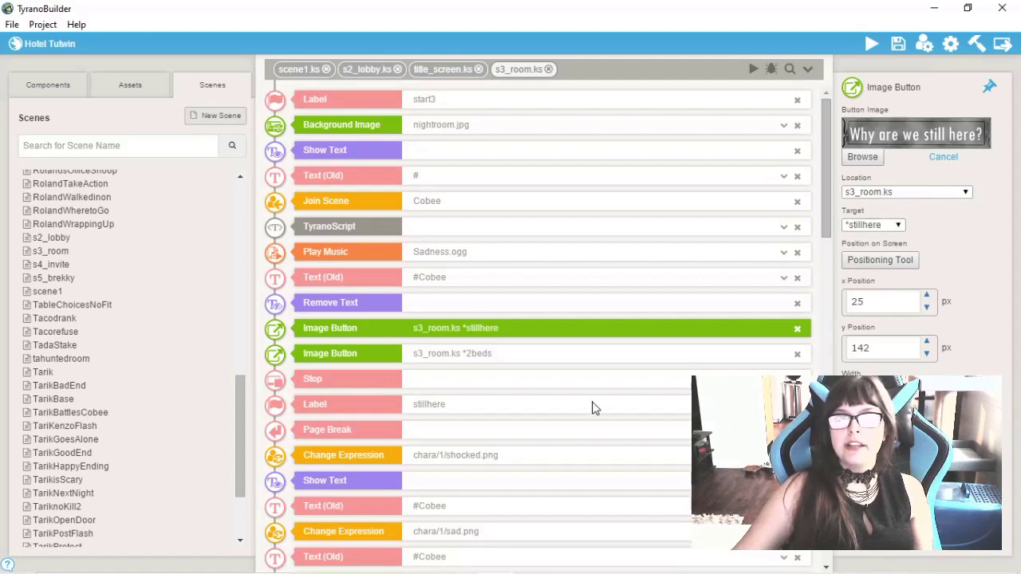
Check the Branches image folder, then re-inspect the 2beds and stillhere choice buttons.
scroll(391, 412, "down", 1)
scroll(406, 478, "down", 9)
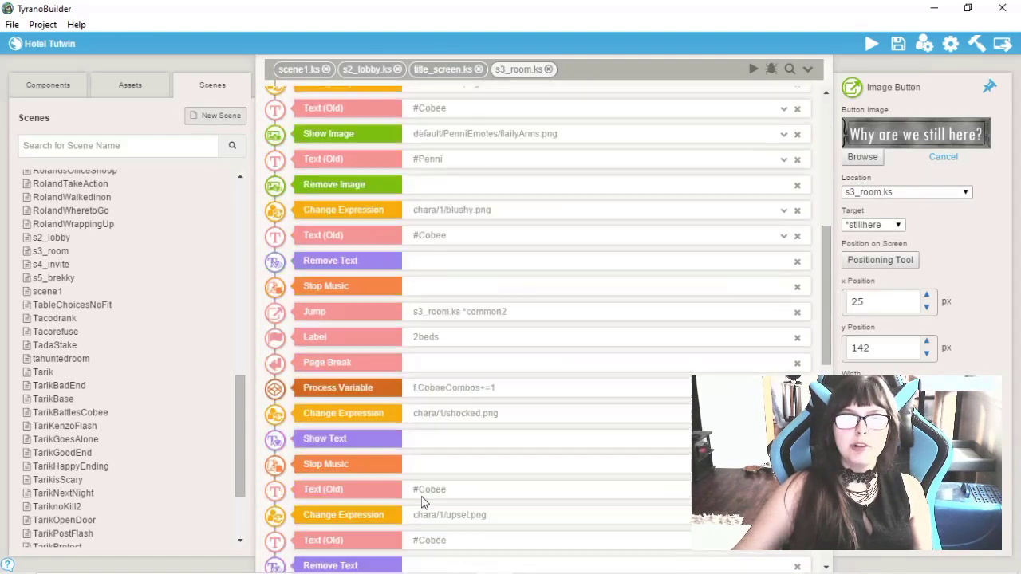
left_click(421, 568)
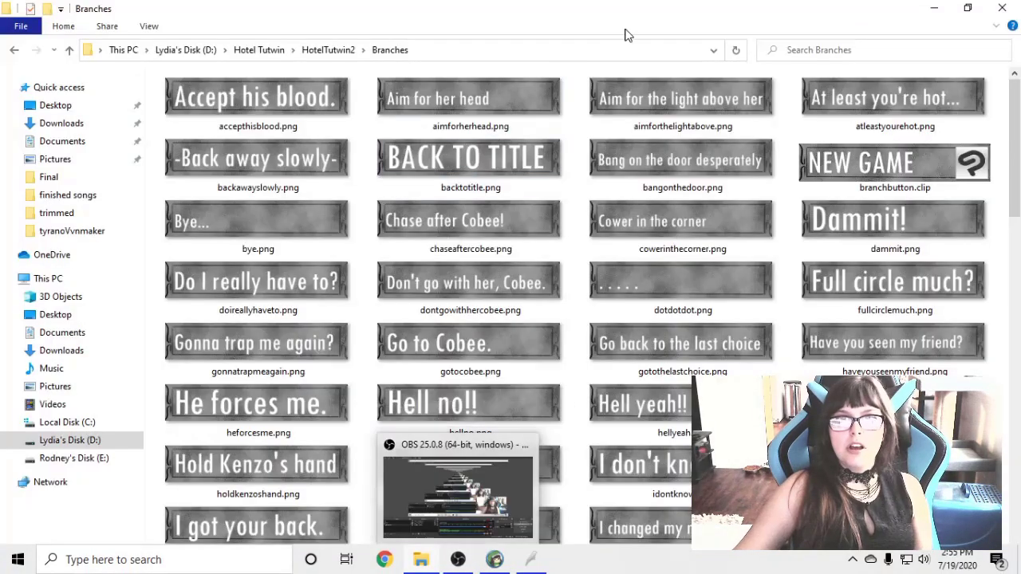
left_click(503, 567)
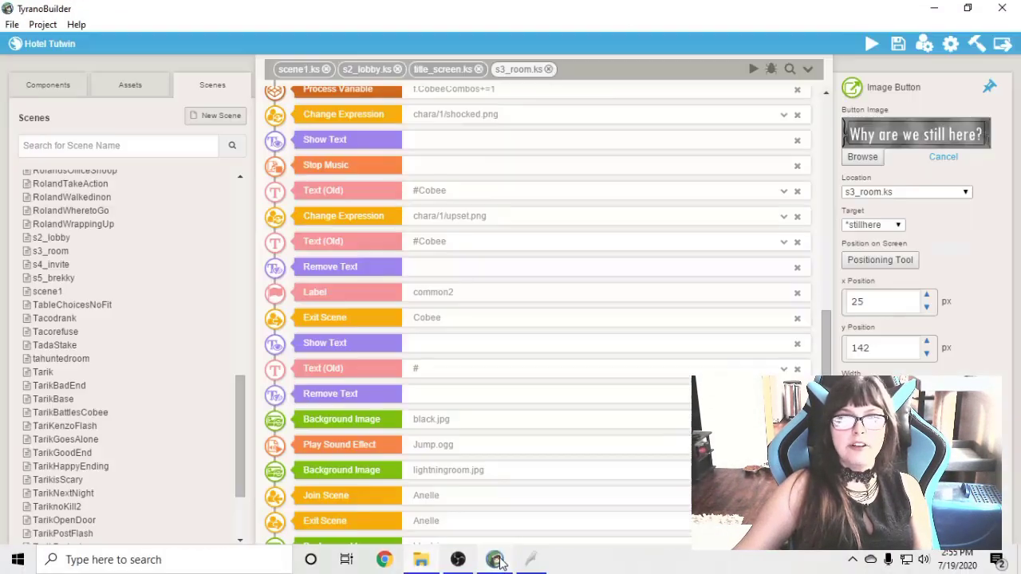
scroll(670, 260, "up", 3)
scroll(670, 260, "up", 5)
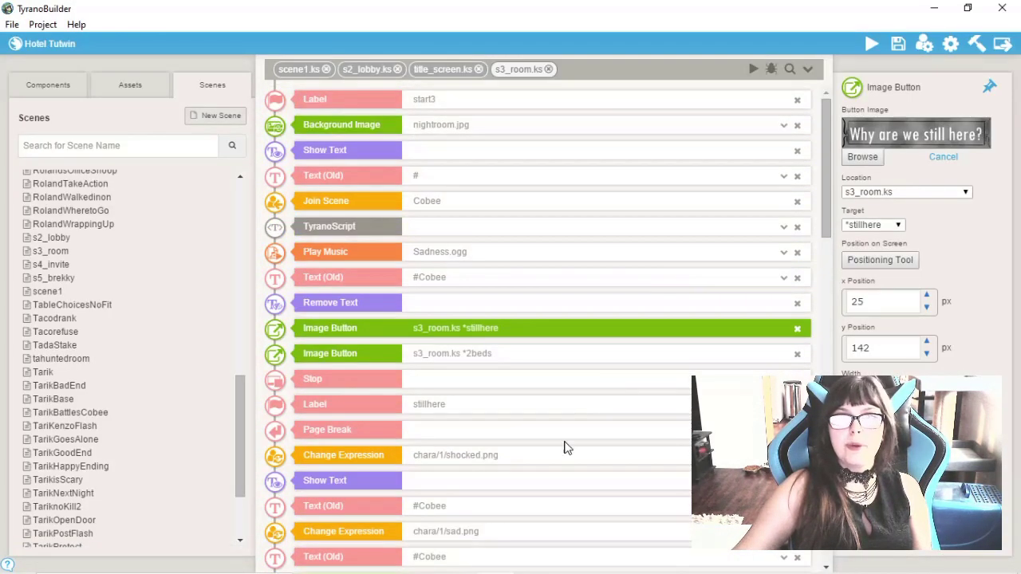
left_click(472, 352)
left_click(484, 332)
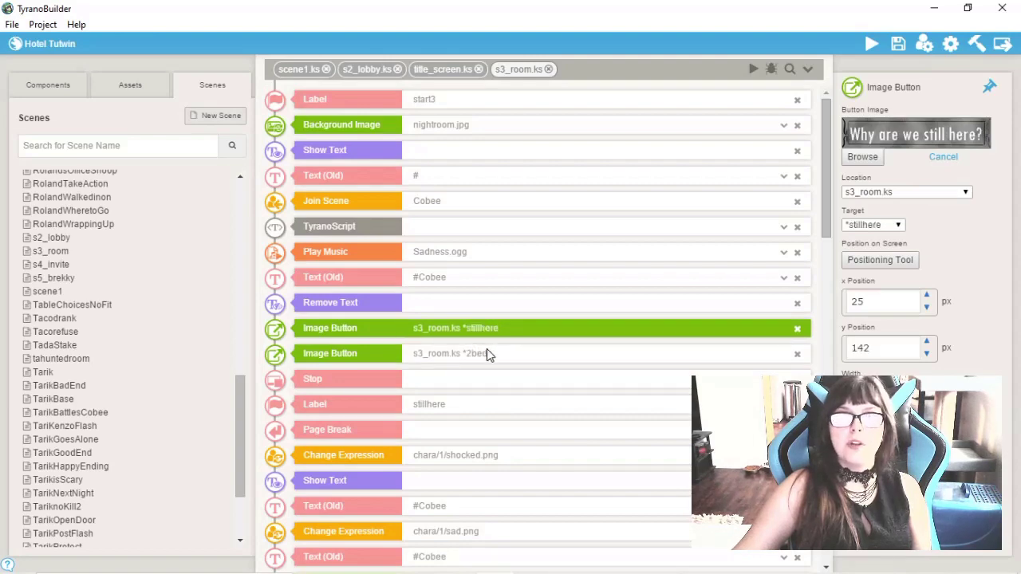
left_click(486, 353)
left_click(478, 567)
scroll(538, 412, "down", 3)
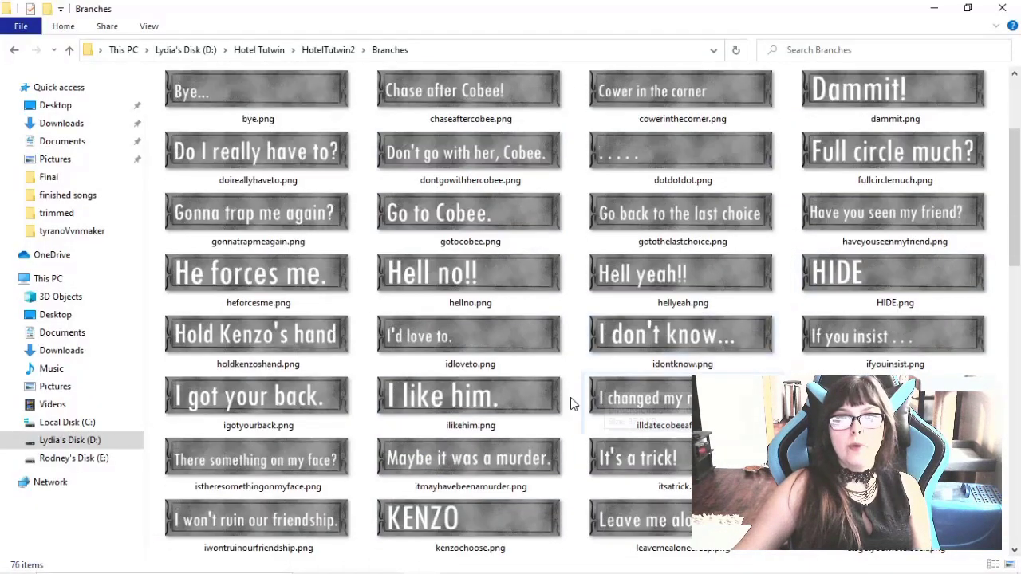
scroll(538, 412, "down", 6)
scroll(536, 351, "up", 8)
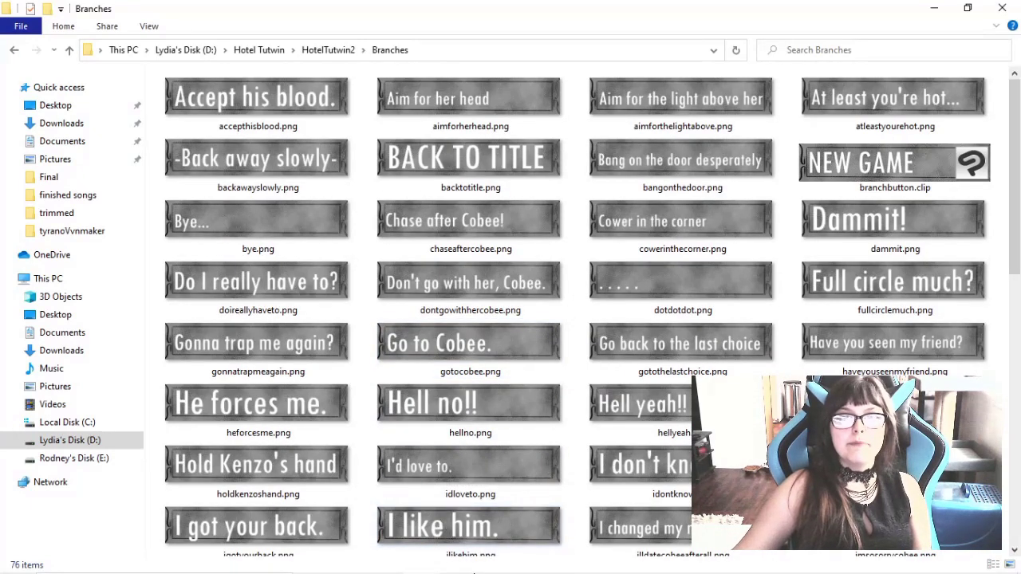
left_click(530, 560)
left_click(494, 560)
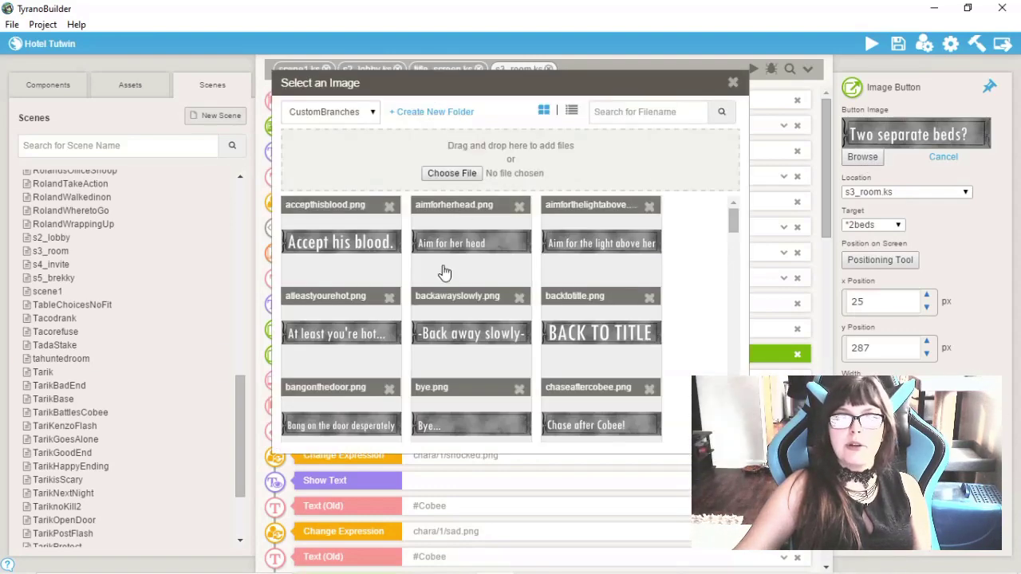
Preview RolandsOfficeSnoop.ks from the Page Break in fullscreen and click the notebook hotspot.
scroll(464, 304, "down", 10)
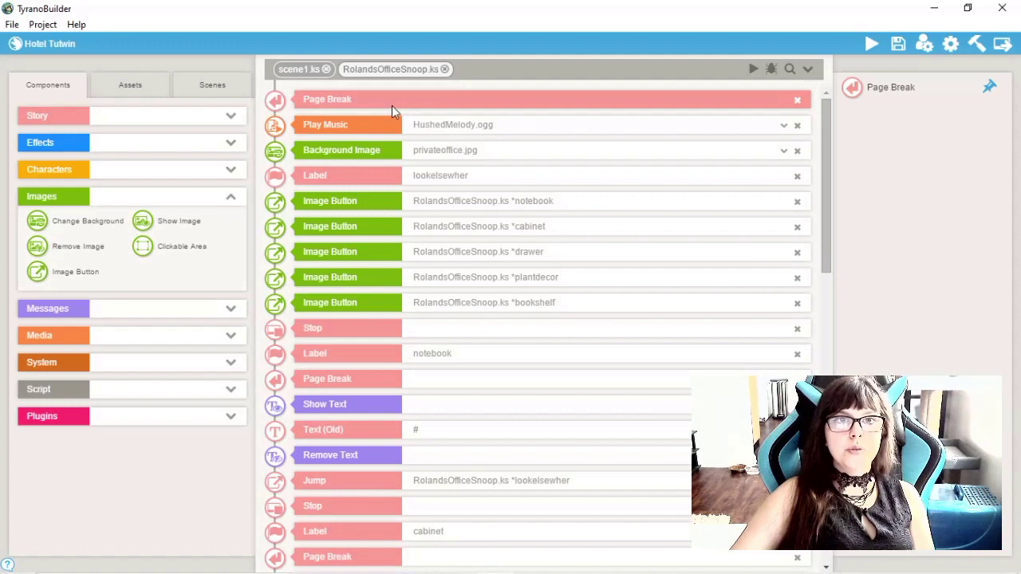
right_click(391, 106)
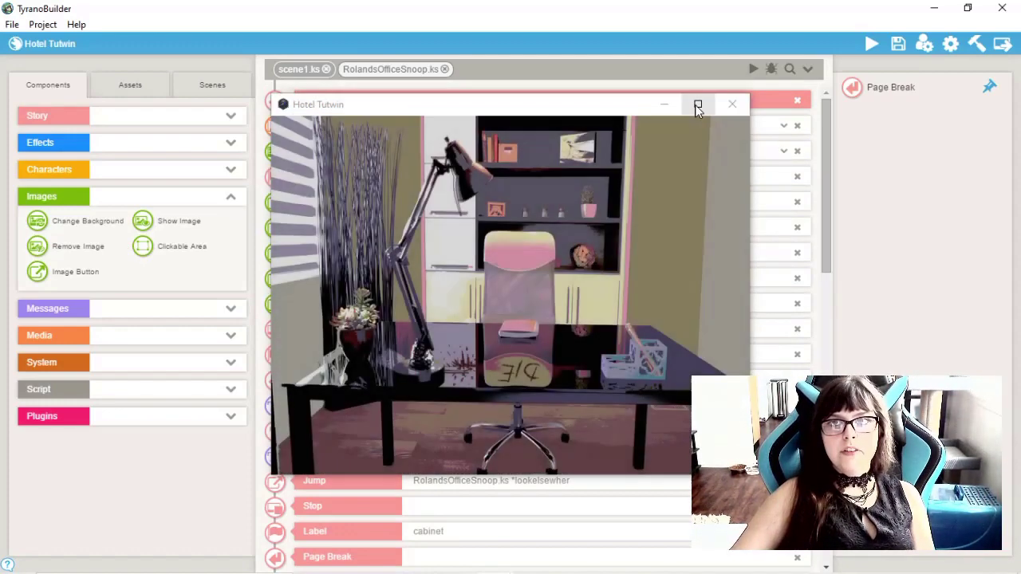
left_click(698, 106)
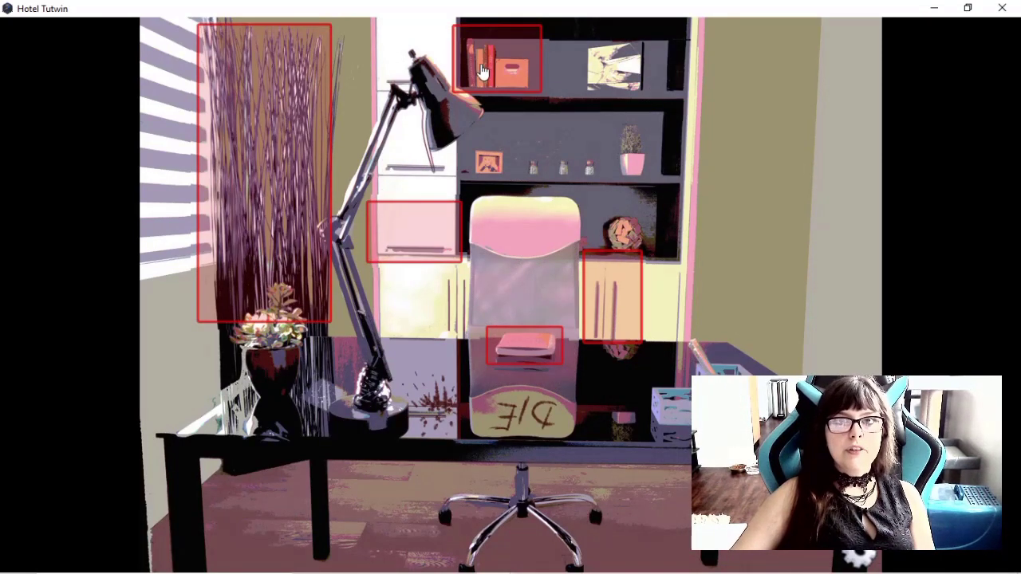
left_click(509, 347)
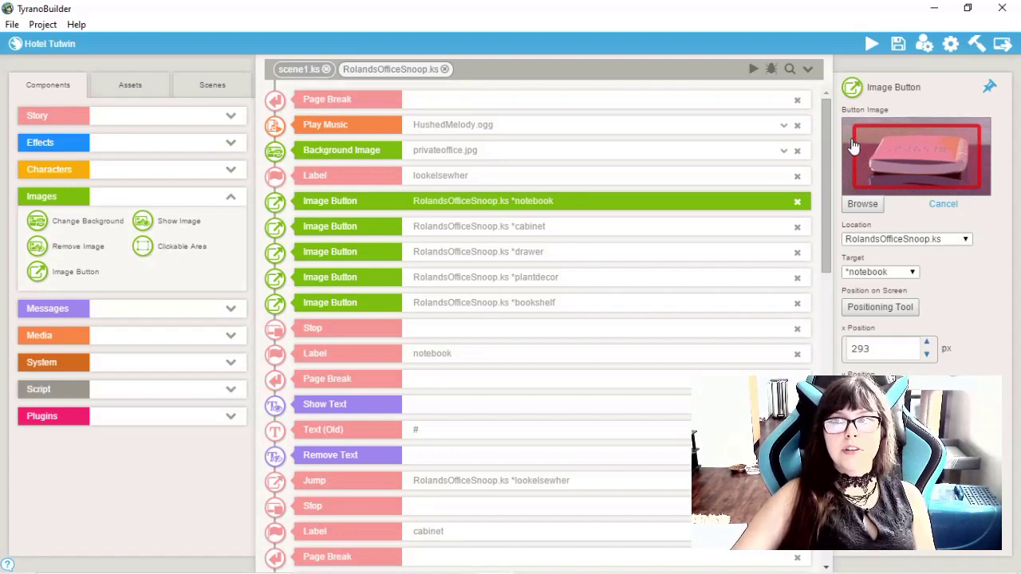
Inspect the cabinet, drawer, plantdecor and bookshelf image buttons, then switch to Visual Novel Maker.
left_click(558, 228)
left_click(557, 257)
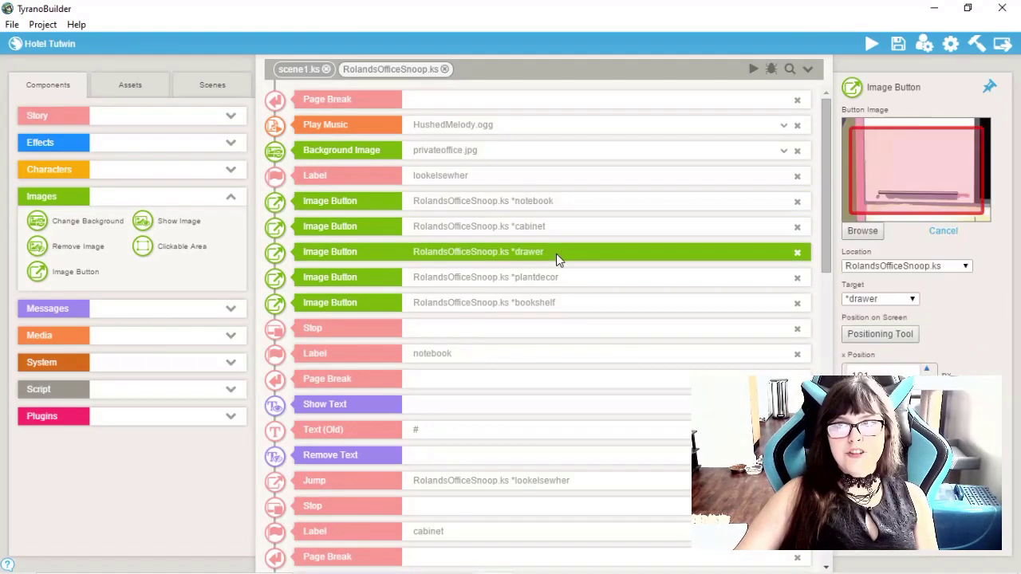
left_click(557, 278)
left_click(560, 303)
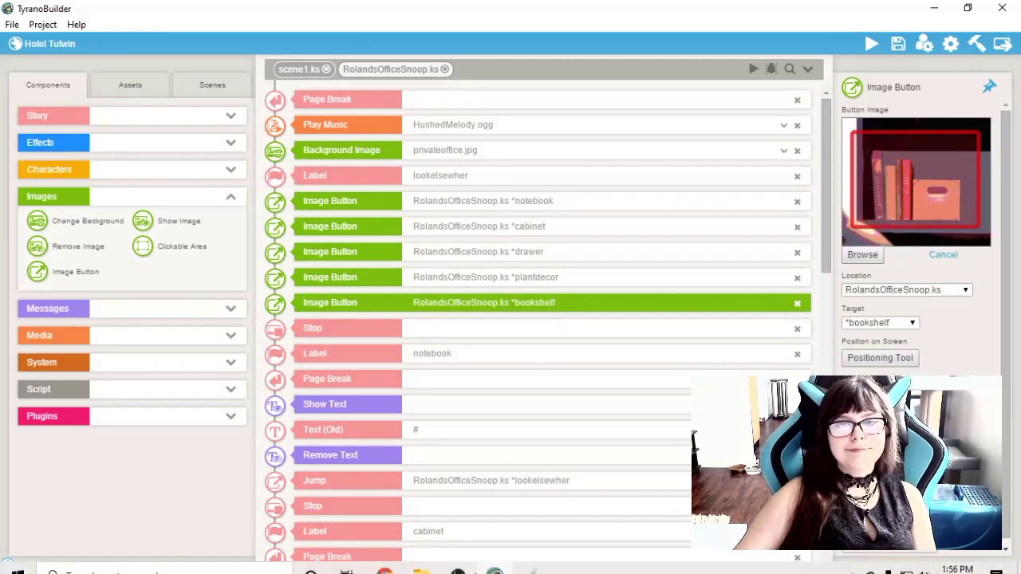
left_click(494, 560)
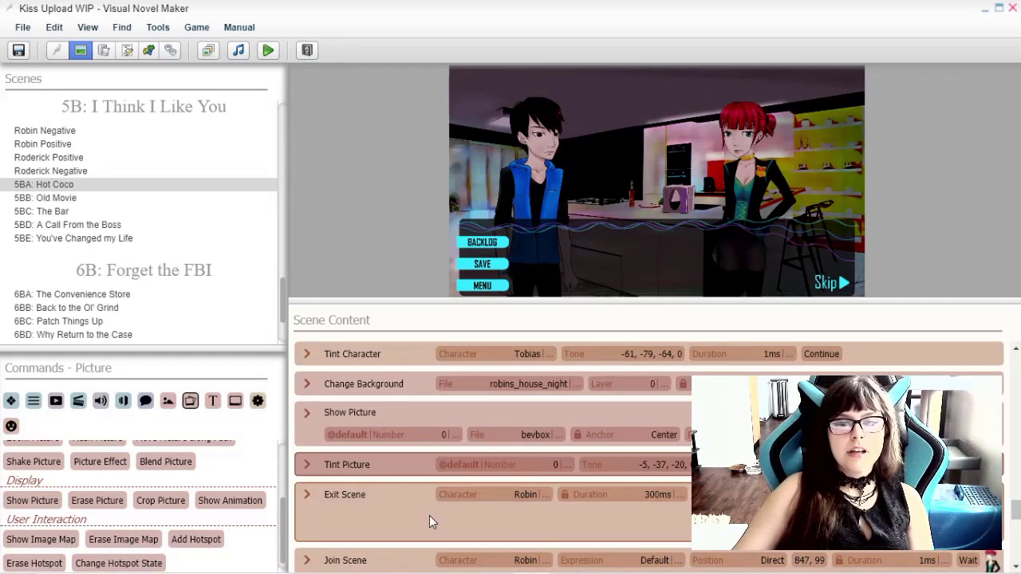
Review the Show Picture and Tint Picture commands, then add an image map after the tint.
left_click(399, 411)
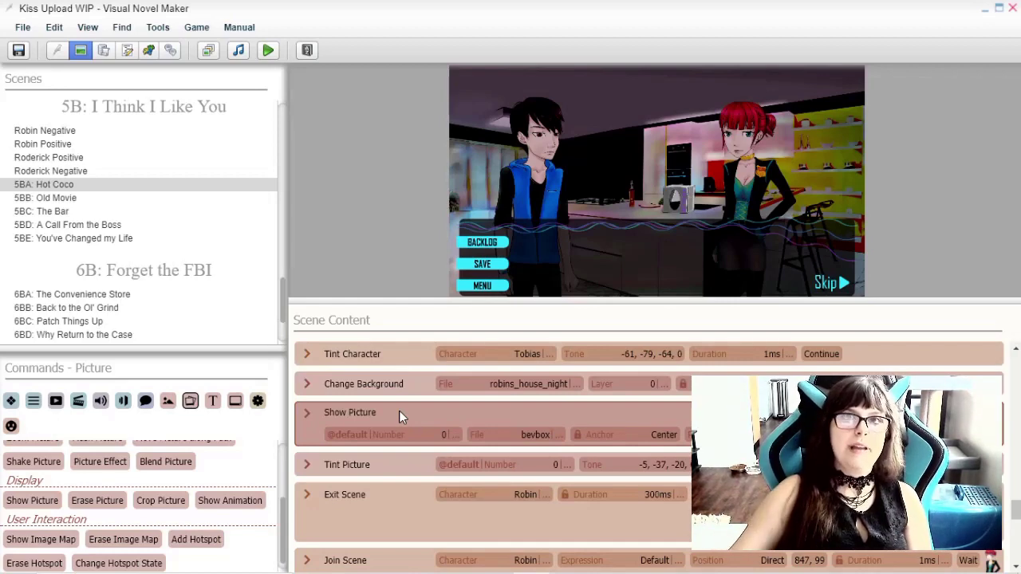
left_click(351, 455)
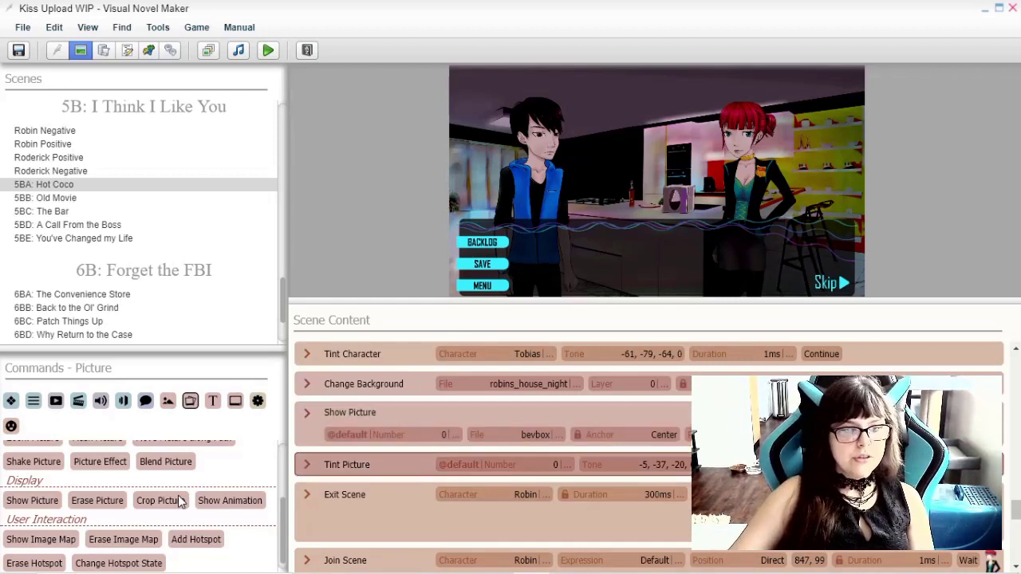
left_click(11, 542)
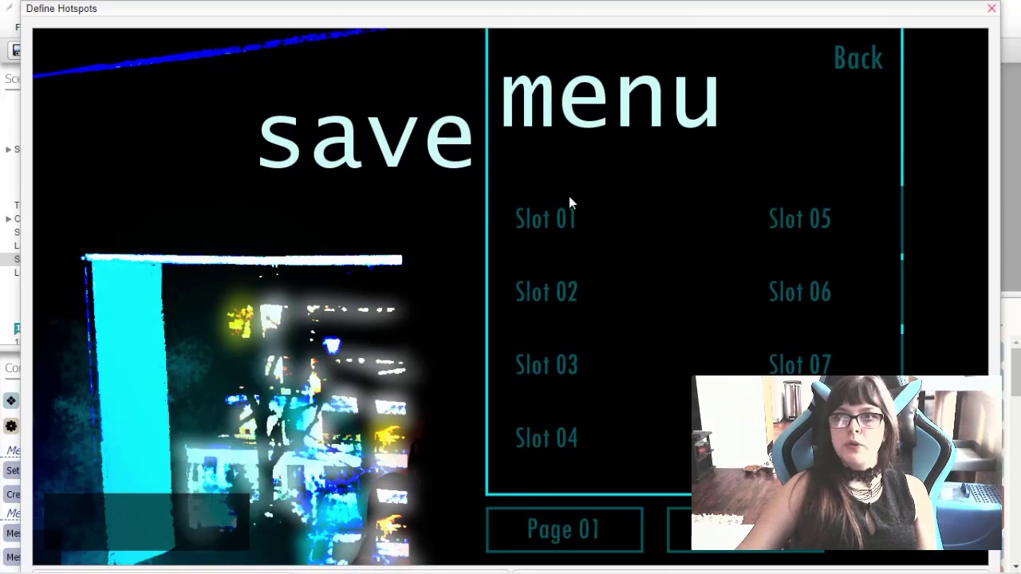
Drag the Slot 01 hotspot up over the word save and close the hotspot editor.
left_click(569, 196)
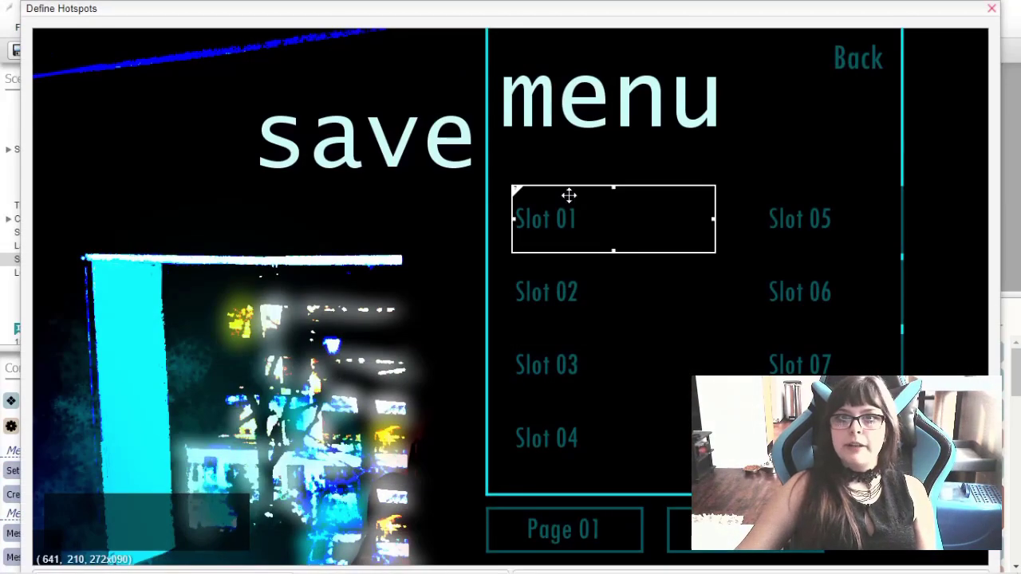
left_click_drag(712, 217, 554, 231)
left_click(441, 318)
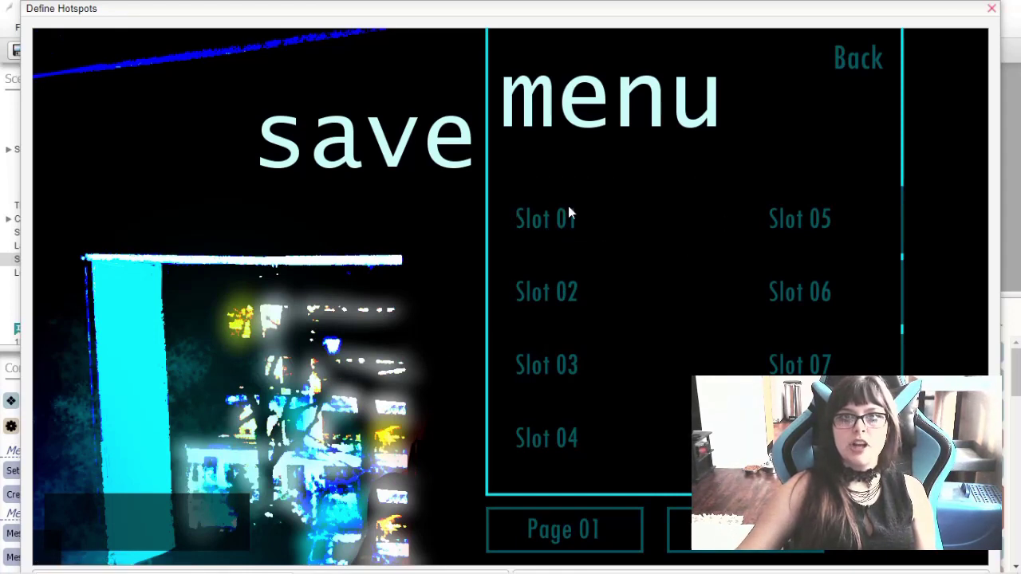
left_click(608, 215)
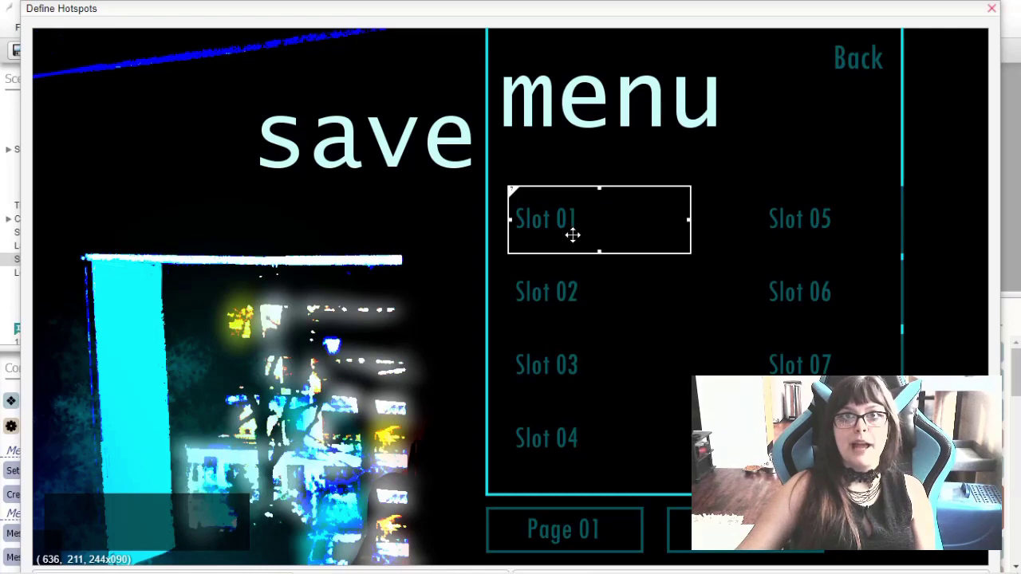
left_click(992, 9)
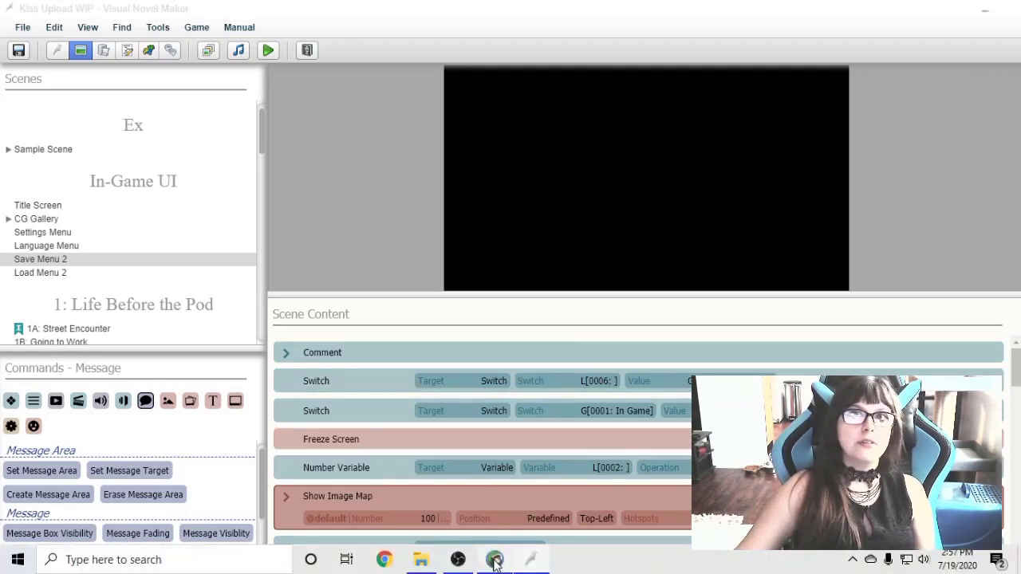
Set Title Screen as the starting scene and save the Visual Novel Maker project.
left_click(493, 560)
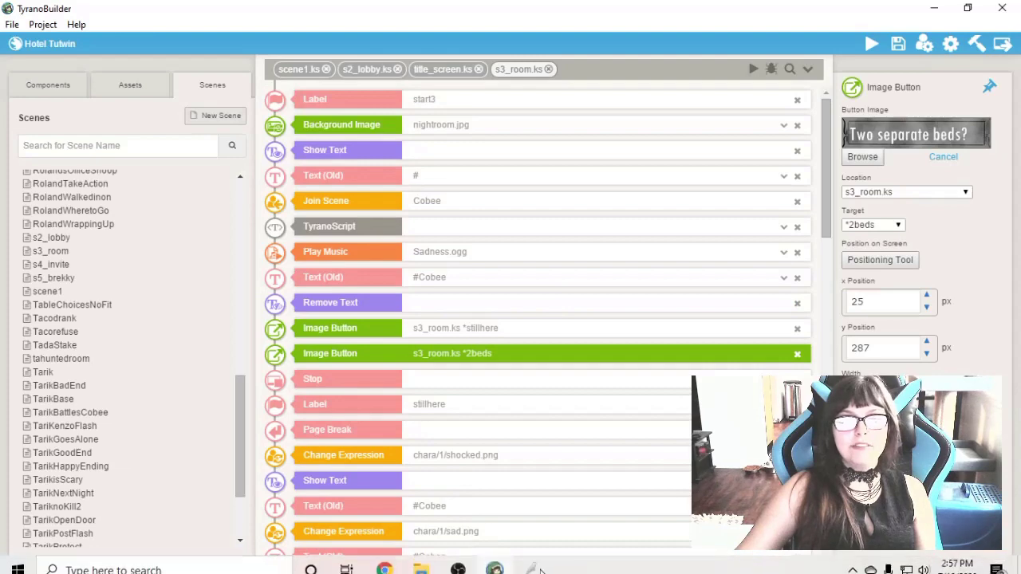
left_click(532, 566)
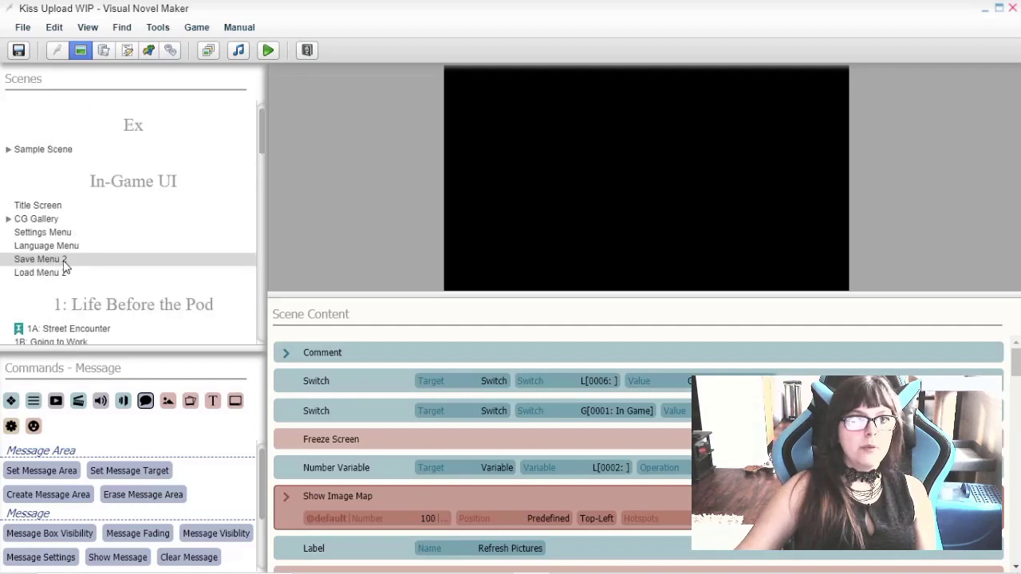
left_click(32, 206)
right_click(32, 206)
left_click(80, 276)
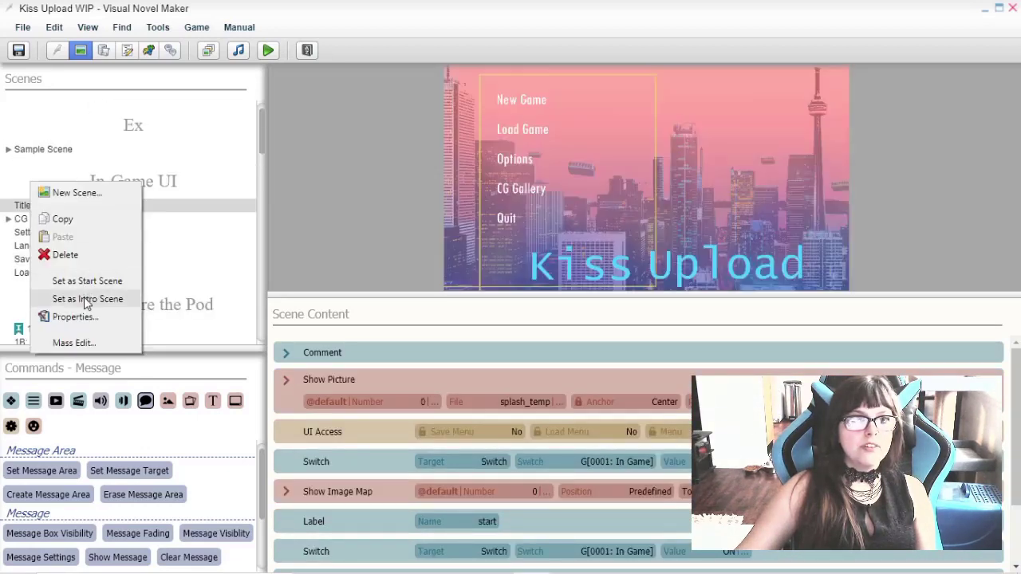
left_click(19, 51)
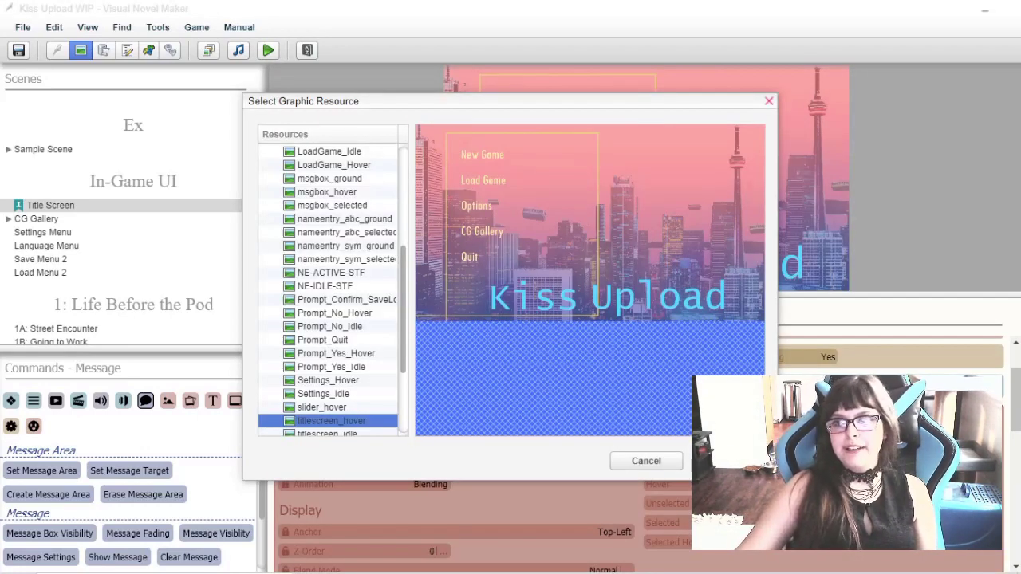
View the title image map's hover and idle graphics without changes, then collapse Show Image Map.
left_click(635, 461)
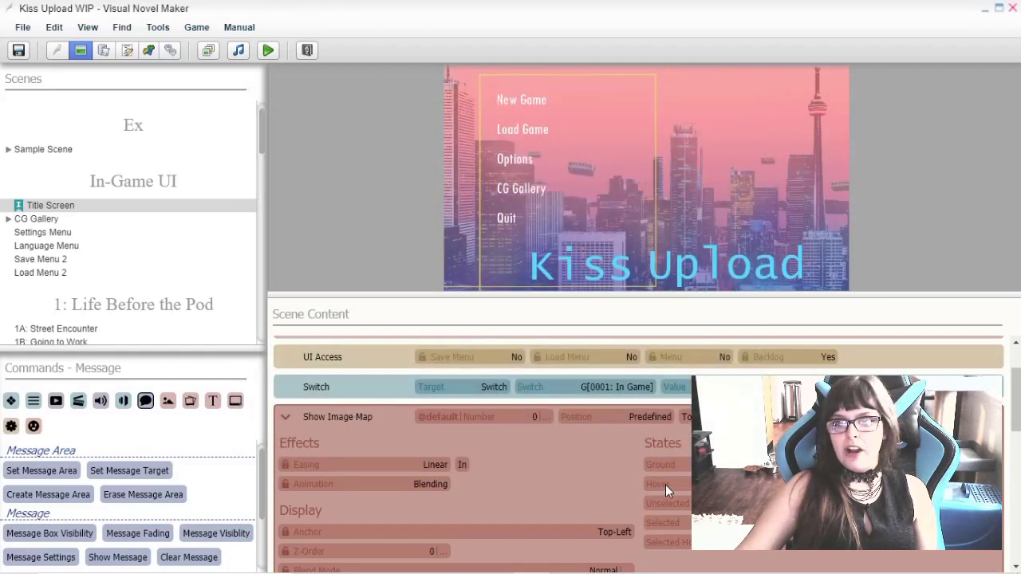
left_click(718, 484)
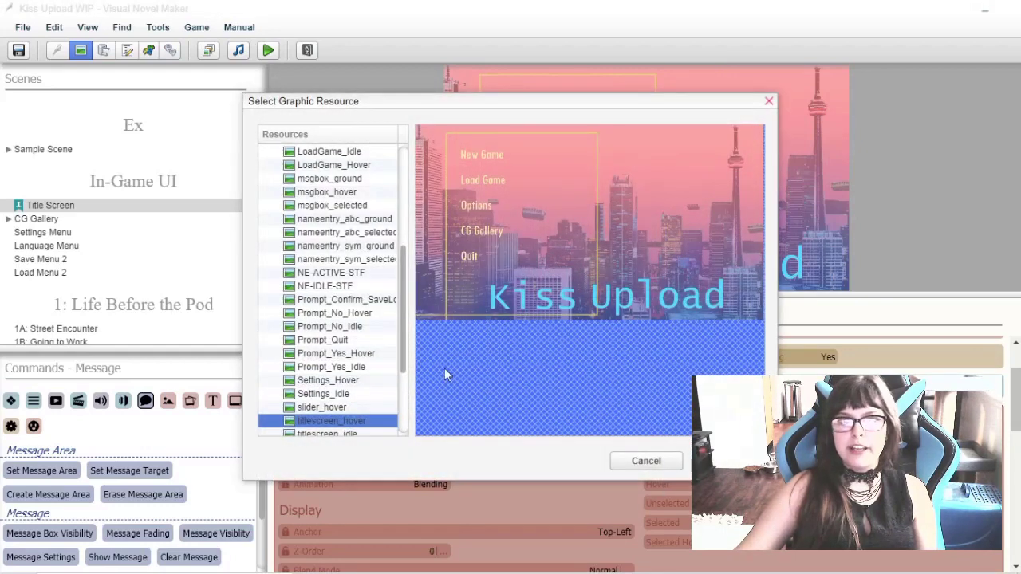
left_click(644, 463)
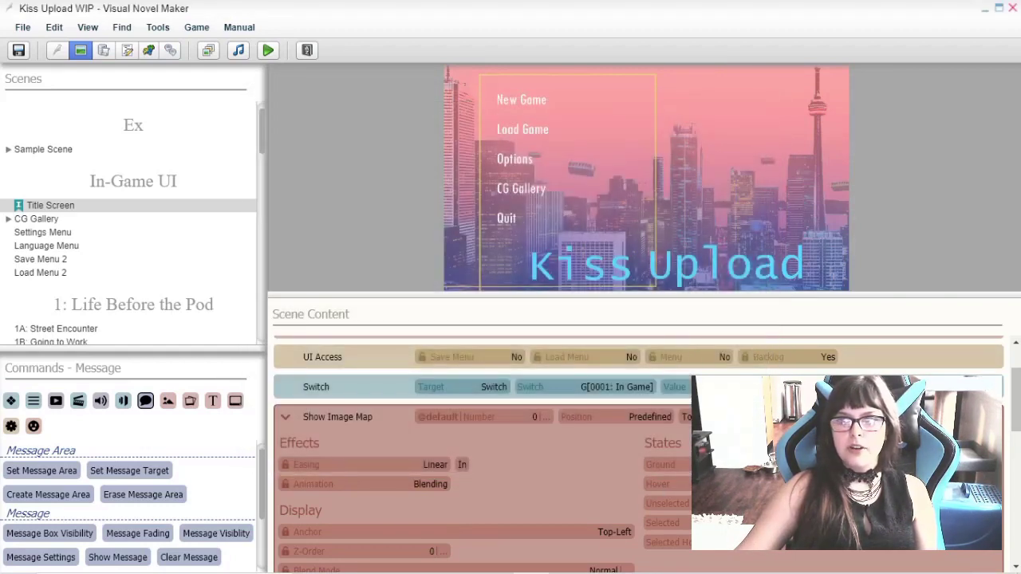
left_click(718, 464)
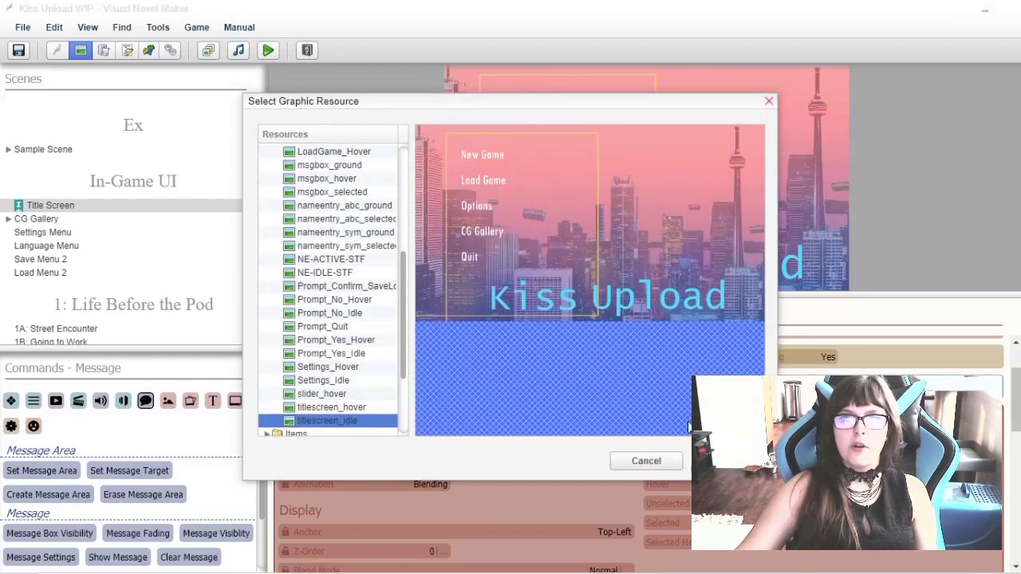
left_click(651, 466)
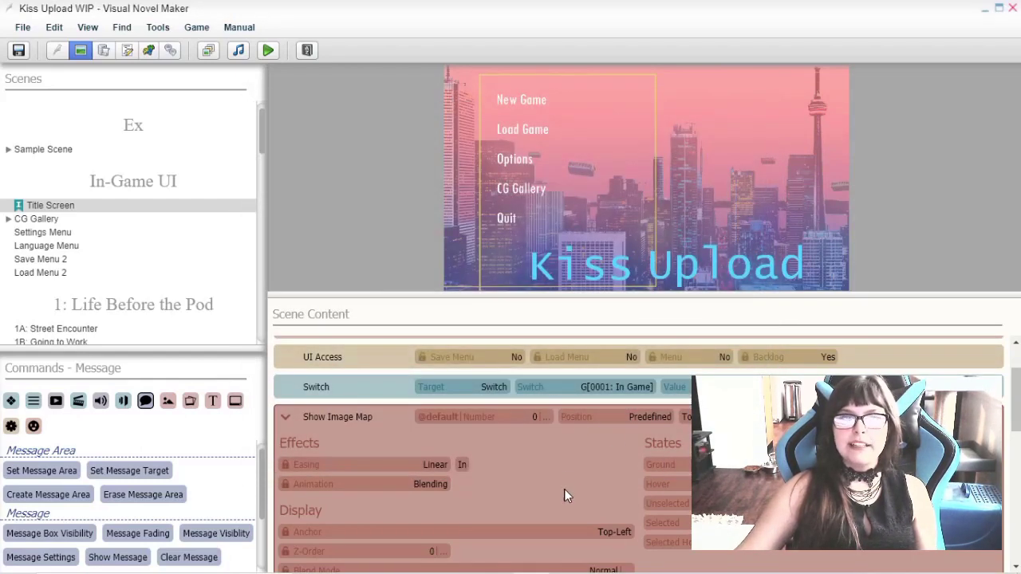
left_click(285, 416)
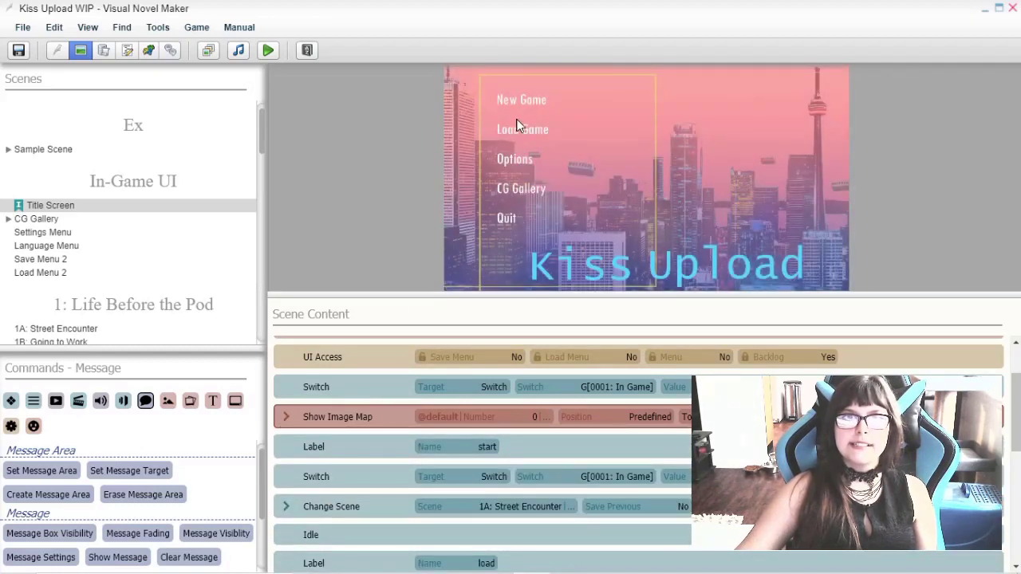
Switch to TyranoBuilder, show the Components palette and collapse its Story and Characters sections.
mouse_move(456, 570)
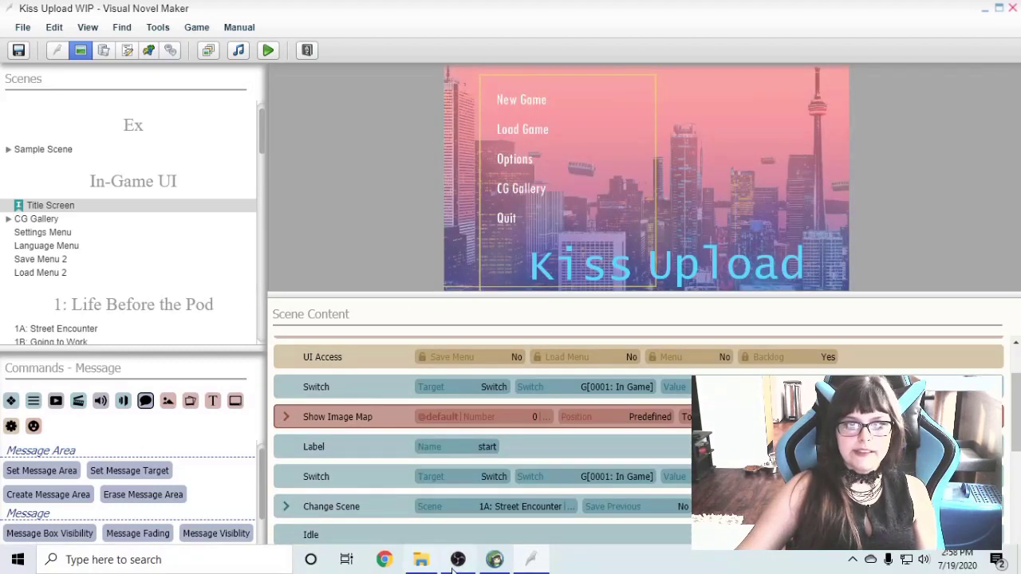
left_click(494, 561)
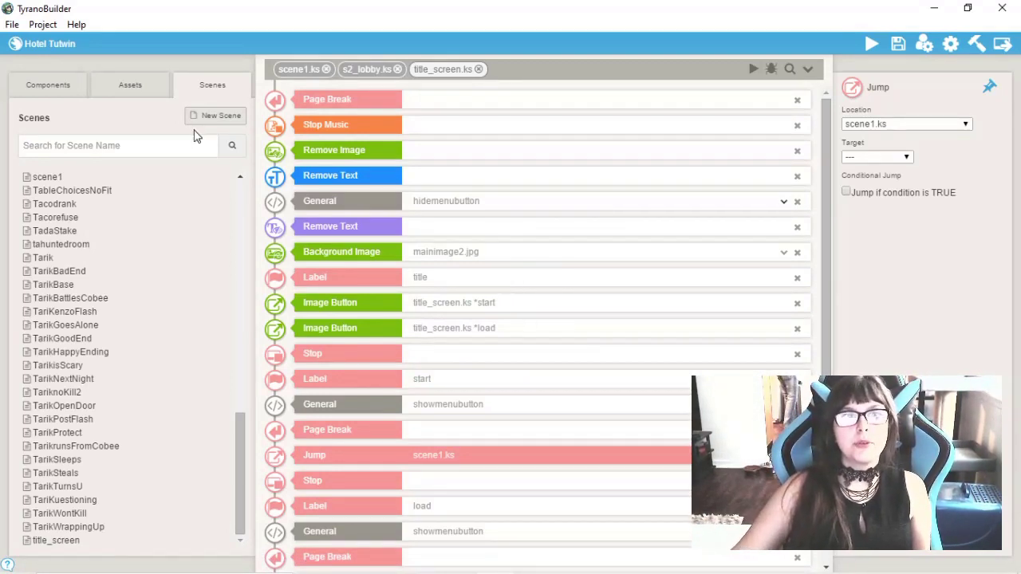
left_click(134, 83)
left_click(46, 81)
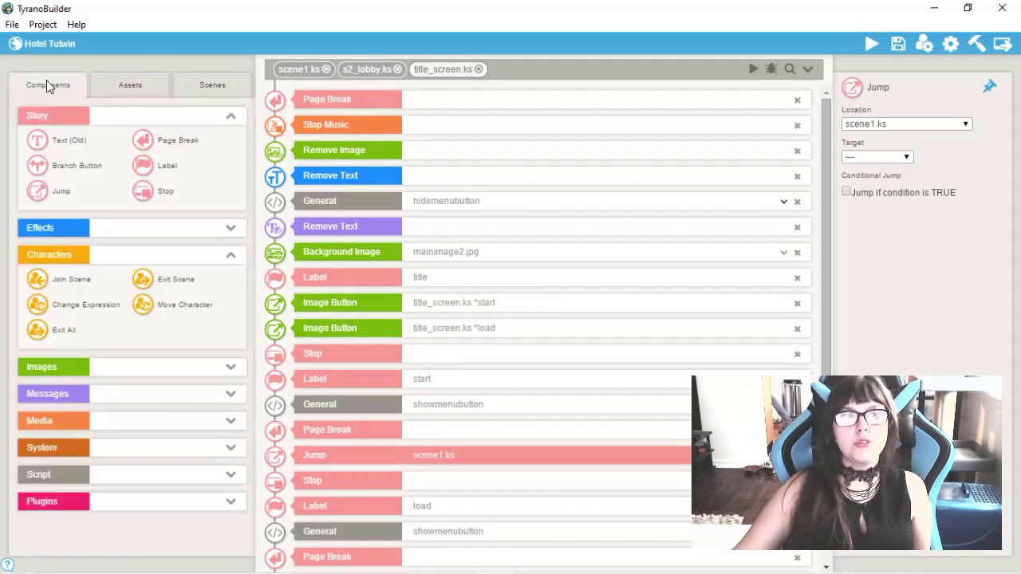
left_click(230, 116)
left_click(229, 170)
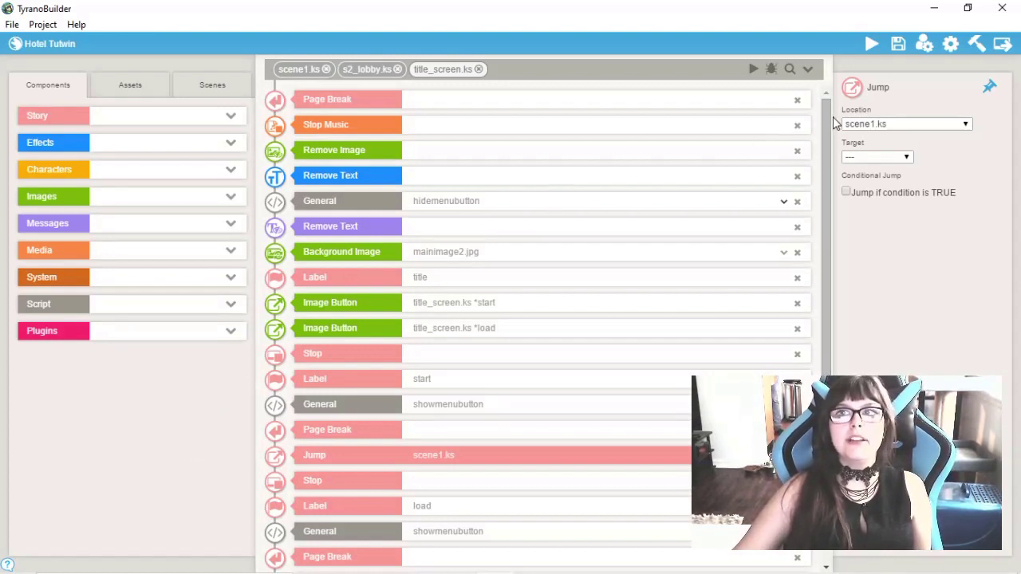
mouse_move(827, 115)
left_mouse_down()
mouse_move(827, 232)
mouse_move(831, 106)
left_mouse_up()
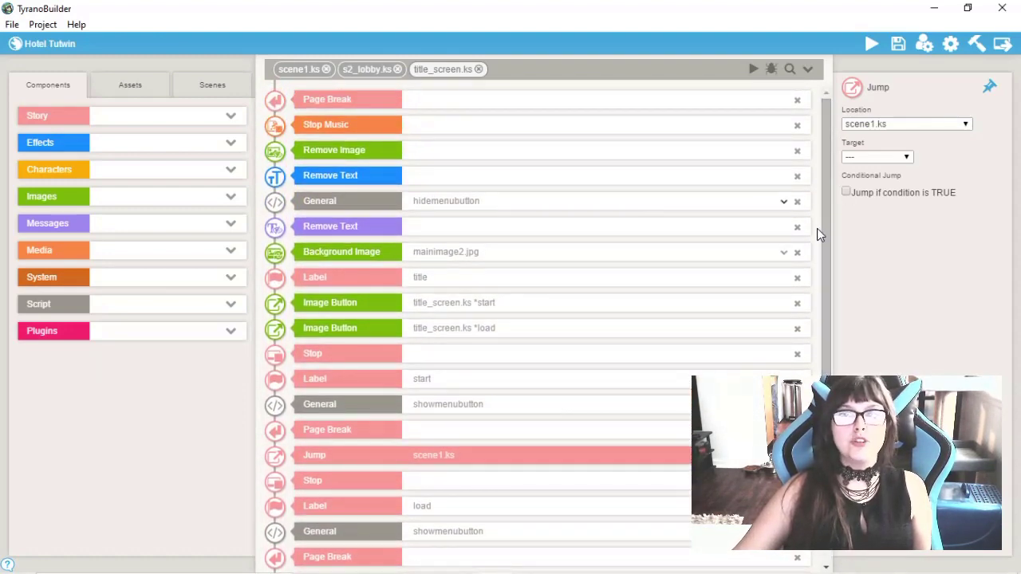
Open Visual Novel Maker's Scripts view, scroll through the Main script, then select the Managers folder.
left_click(529, 563)
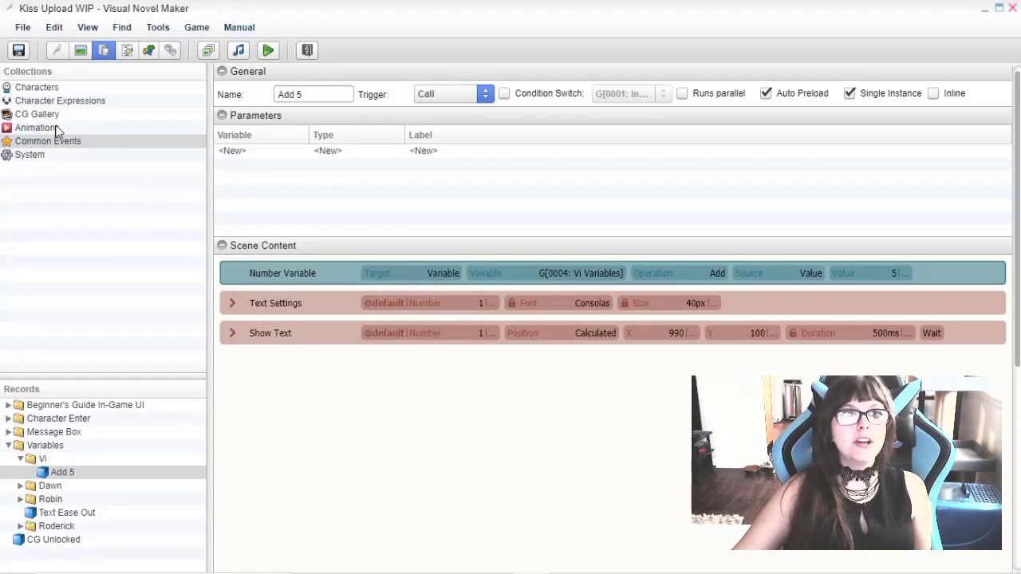
left_click(127, 50)
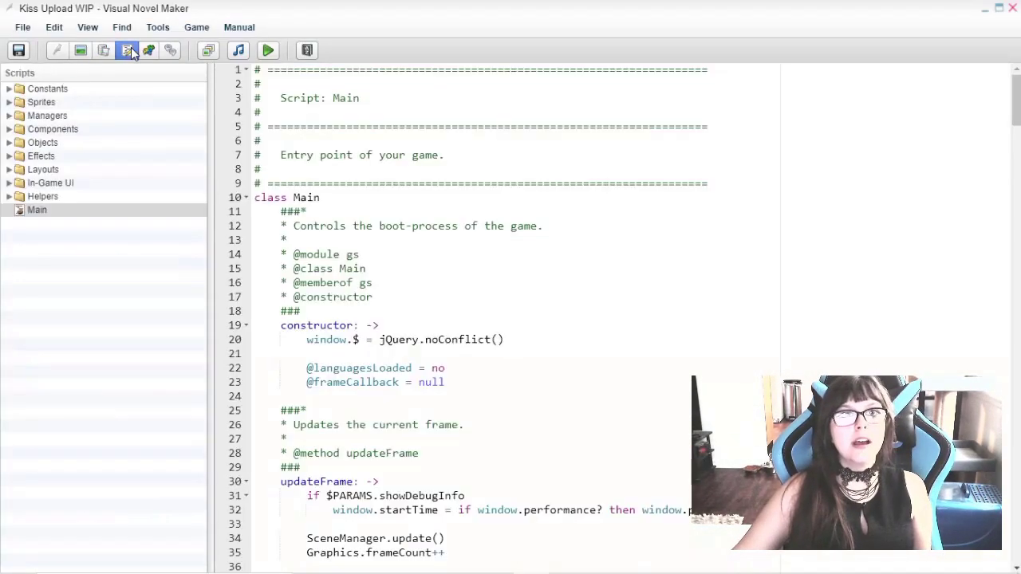
scroll(598, 219, "down", 19)
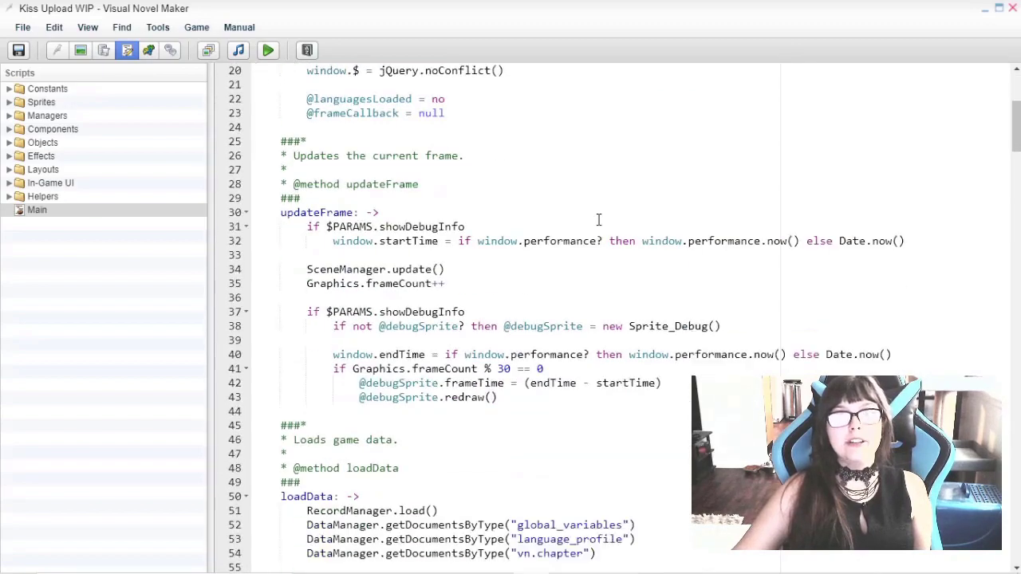
scroll(598, 220, "down", 20)
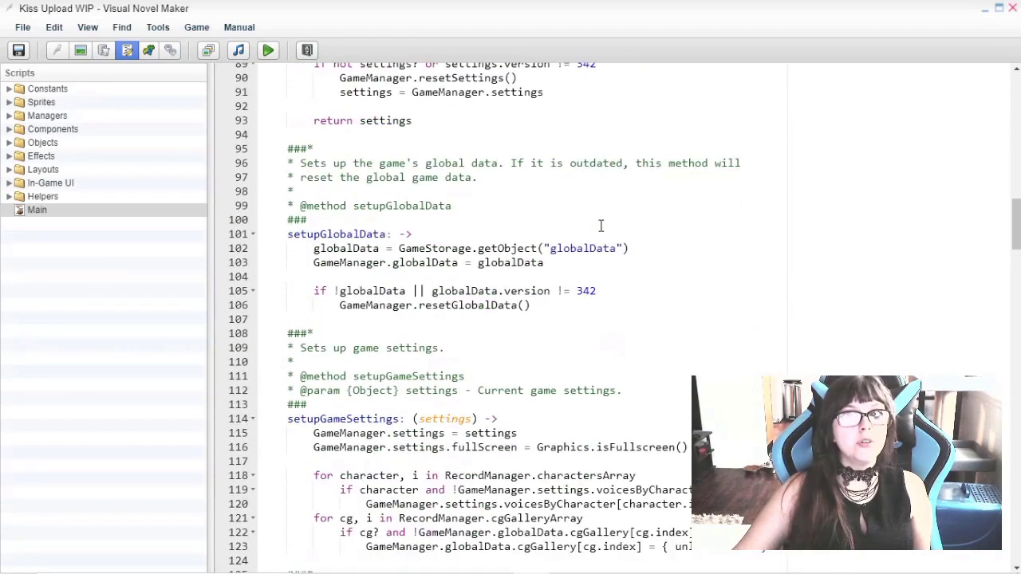
scroll(558, 307, "up", 20)
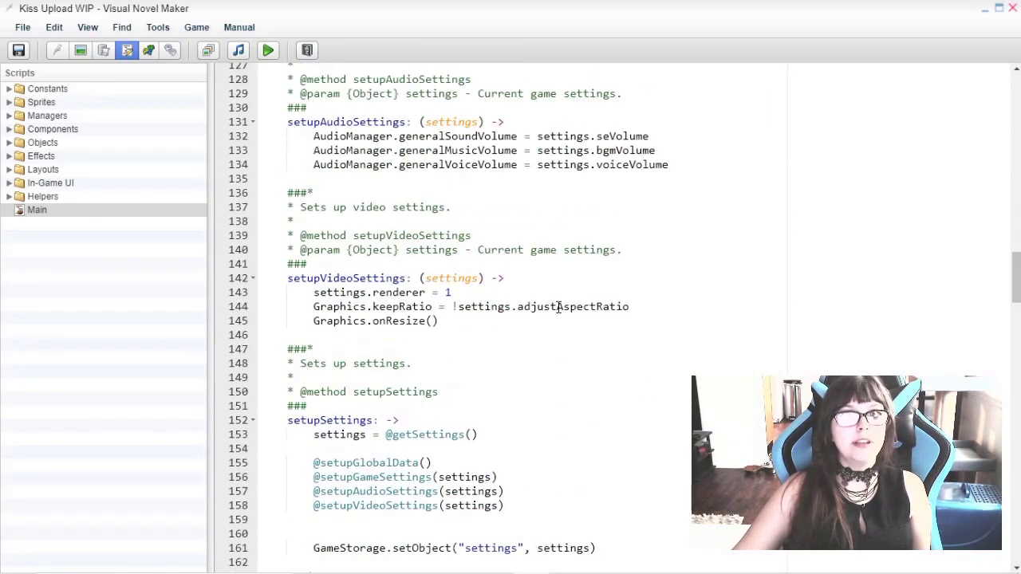
scroll(564, 313, "up", 20)
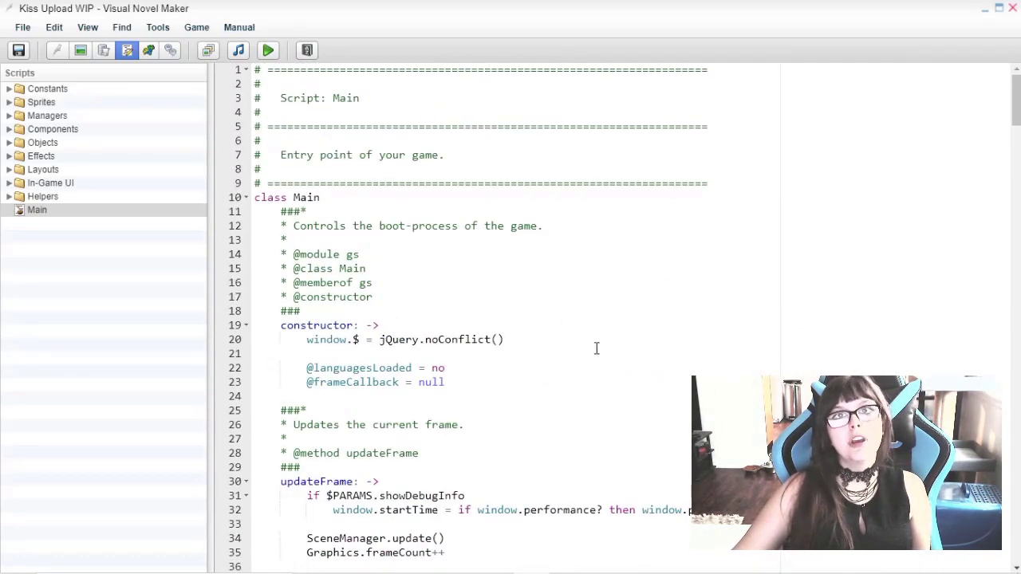
left_click(48, 115)
key("h")
left_click(81, 50)
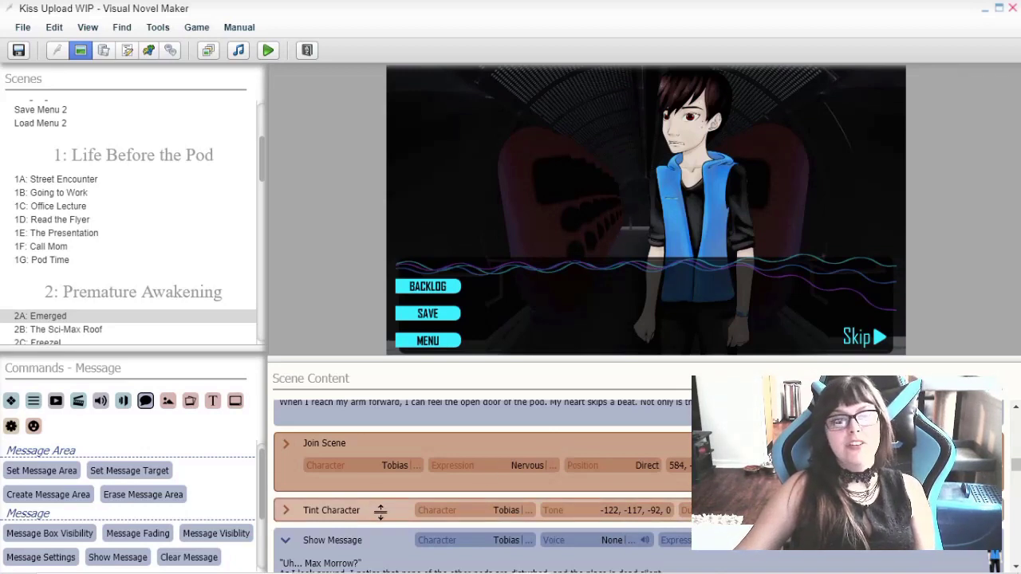
left_click(376, 512)
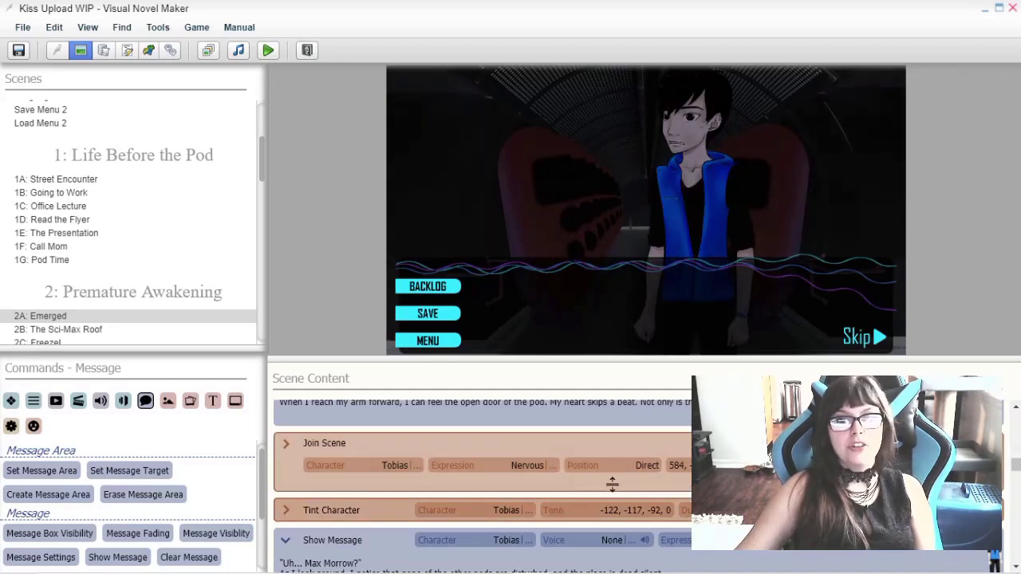
left_click(611, 510)
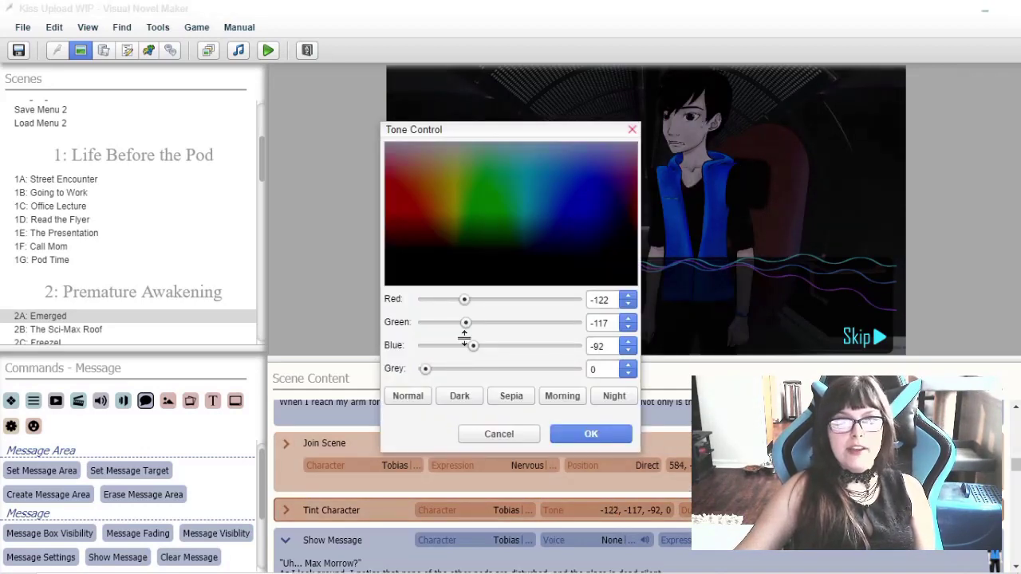
left_click_drag(466, 322, 495, 299)
left_click_drag(473, 345, 469, 299)
left_click_drag(511, 346, 474, 346)
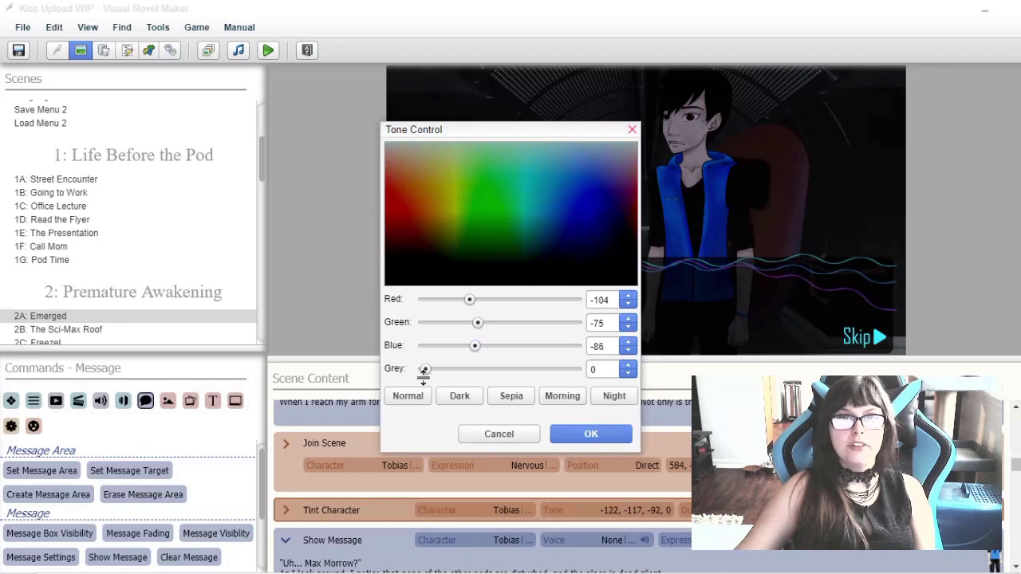
mouse_move(425, 369)
left_mouse_down()
mouse_move(508, 369)
mouse_move(425, 369)
left_mouse_up()
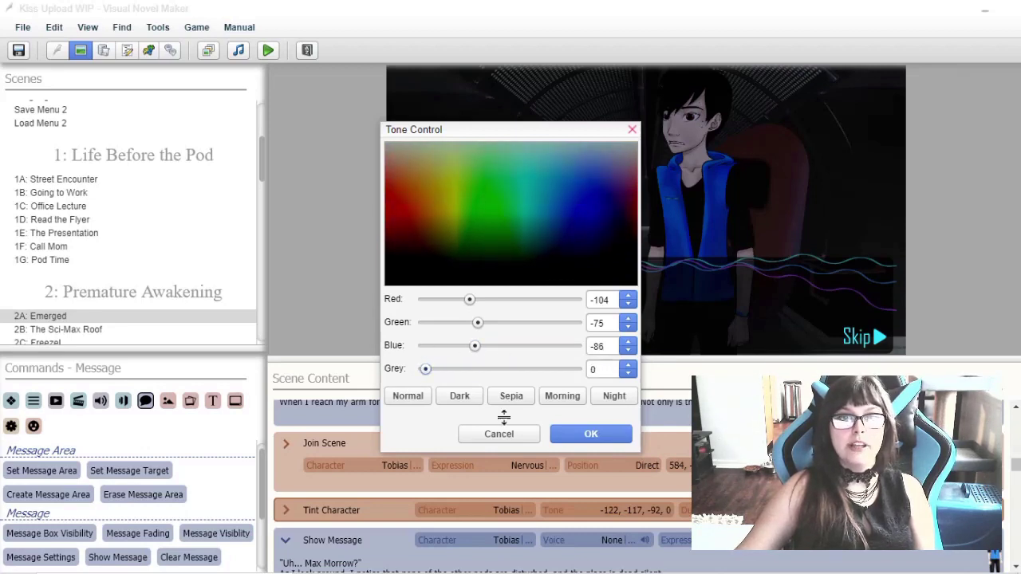
left_click(500, 434)
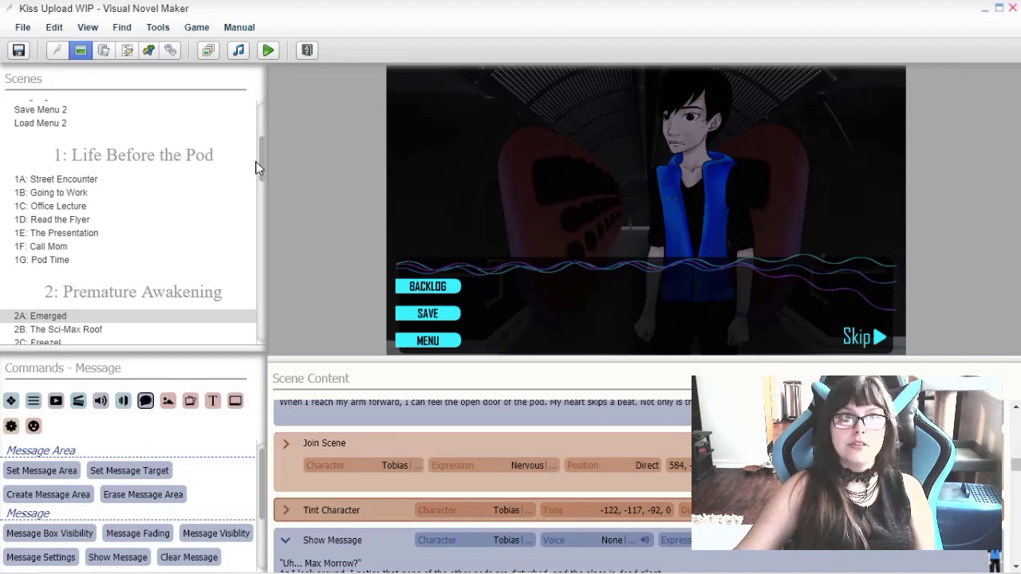
mouse_move(263, 151)
left_mouse_down()
mouse_move(263, 182)
mouse_move(261, 159)
left_mouse_up()
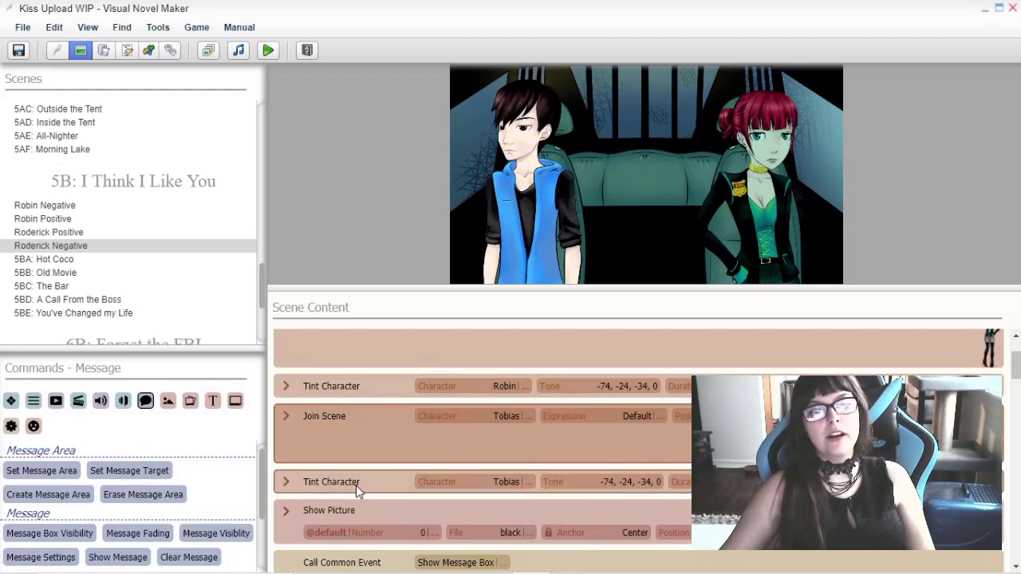
Expand the Roderick Negative scene's Show Picture command to check its settings, then fold it up.
left_click(285, 510)
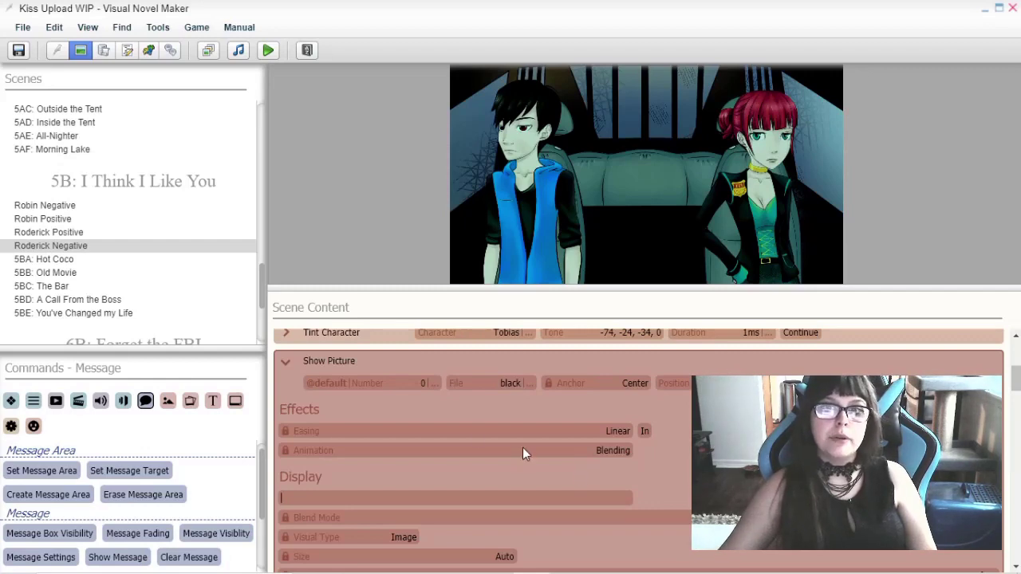
left_click(287, 362)
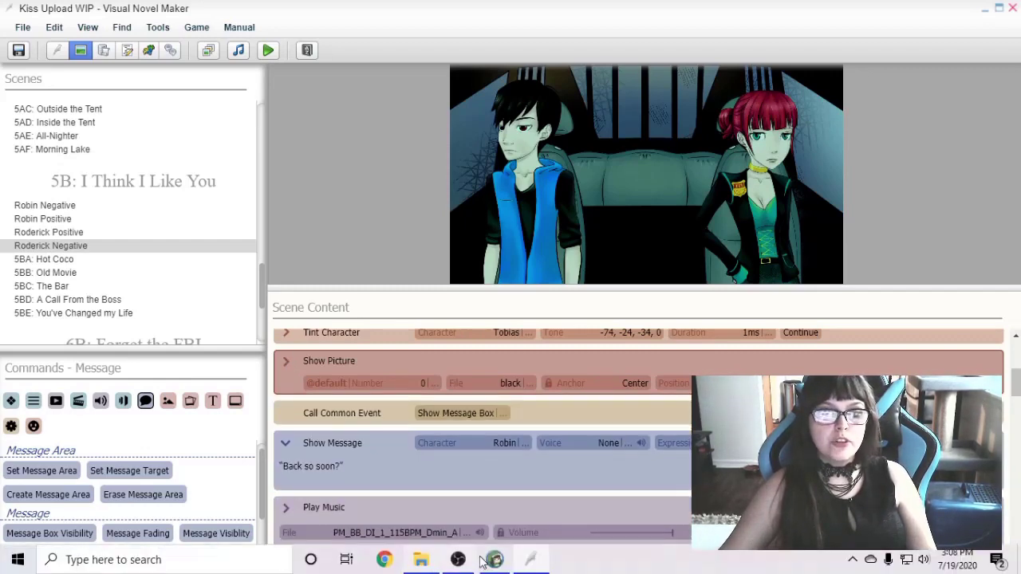
Return to TyranoBuilder's s3_room.ks script, opening and closing the project options menu.
left_click(493, 559)
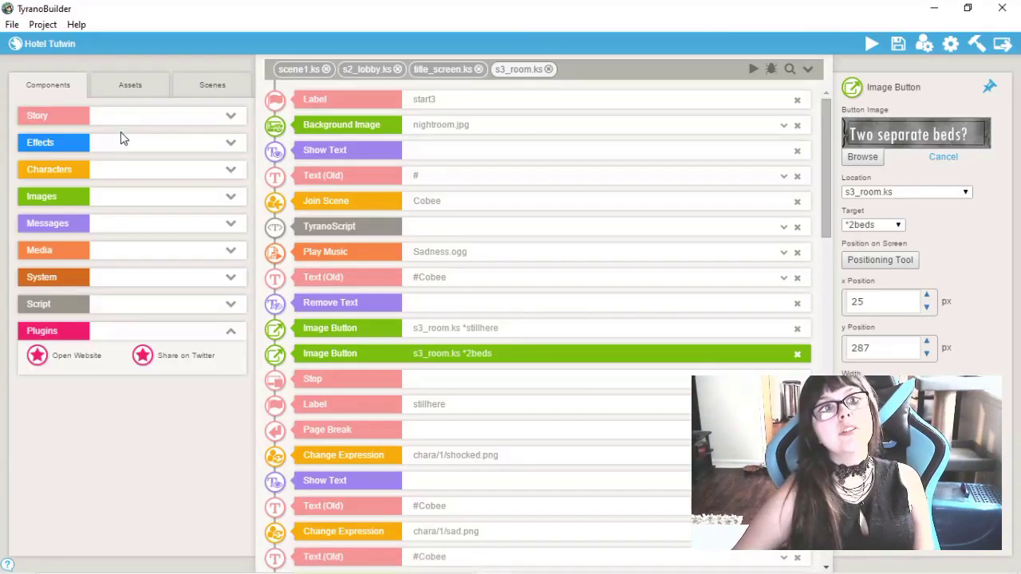
left_click(46, 25)
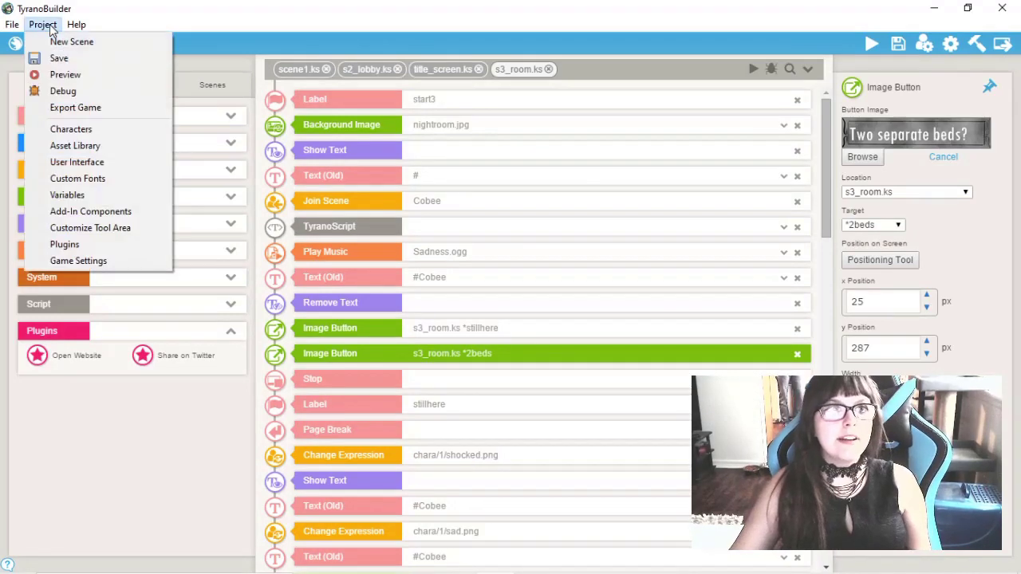
left_click(49, 28)
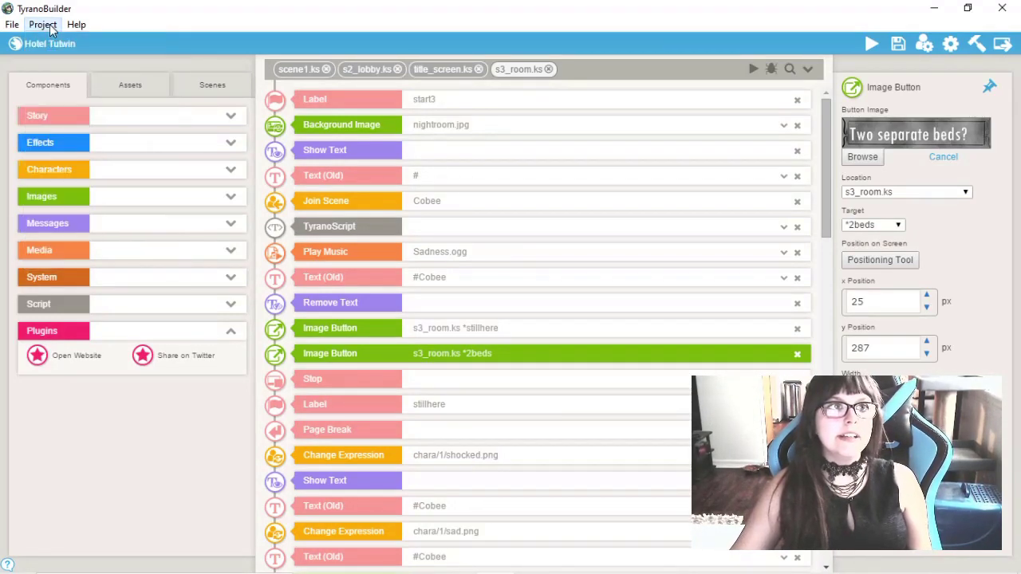
left_click(50, 27)
left_click(50, 28)
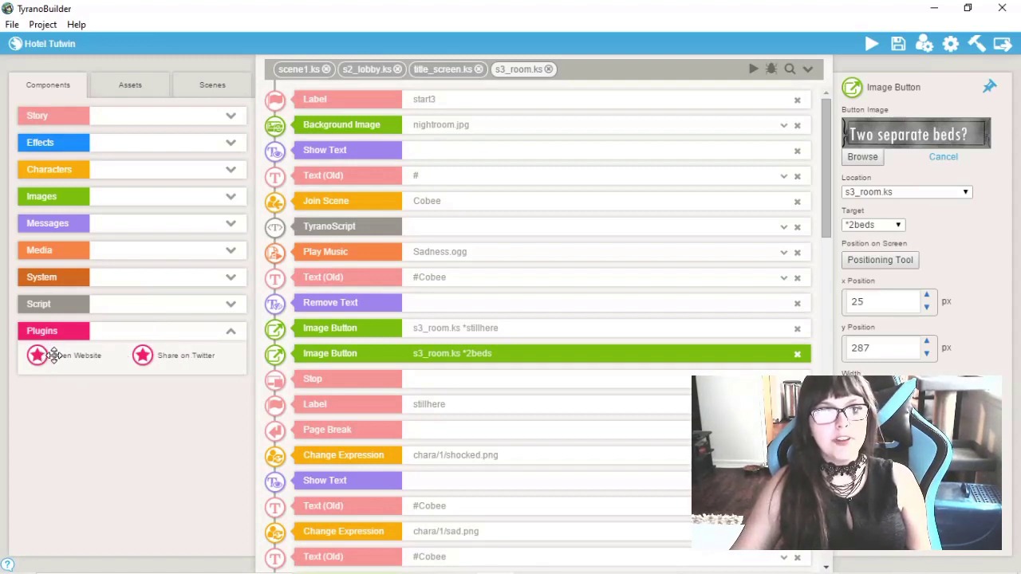
Insert an Open Website step below the Image Button and add a Share on Twitter step.
left_click_drag(50, 355, 439, 383)
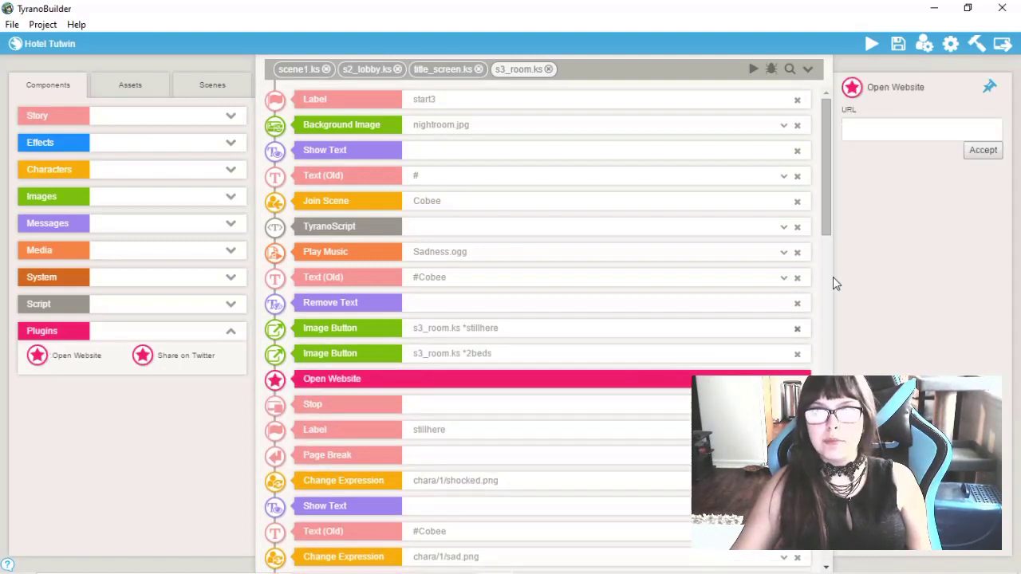
left_click(884, 127)
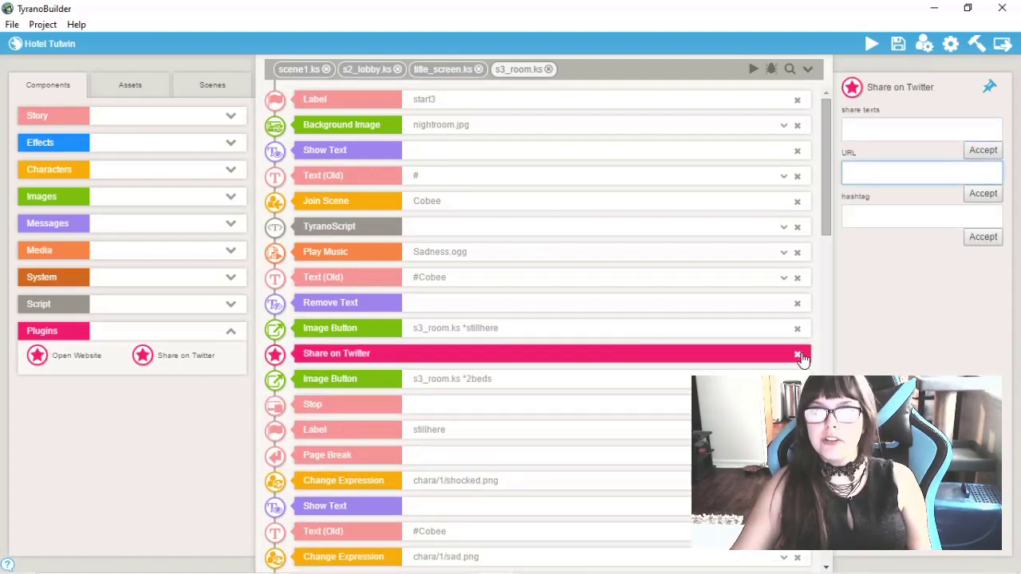
left_click_drag(798, 357, 803, 359)
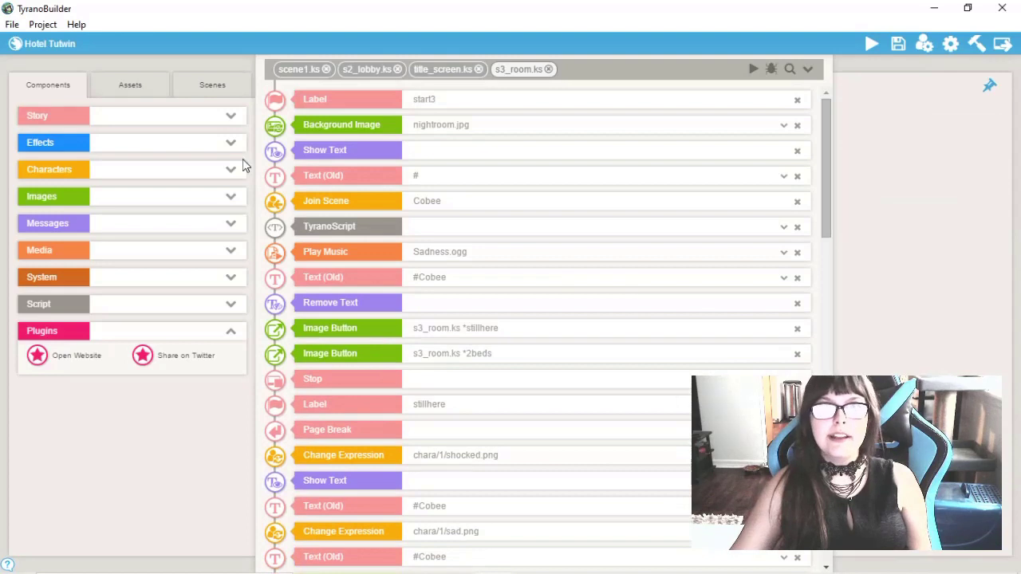
Open Project > Plugins to list installed plugins, trying Add New and cancelling the file chooser.
left_click(32, 29)
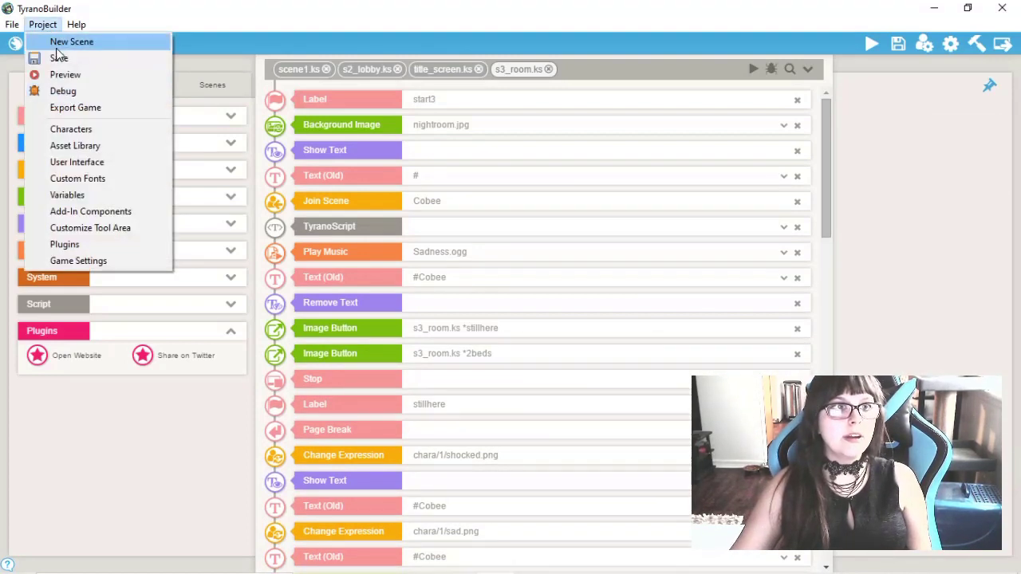
left_click(88, 246)
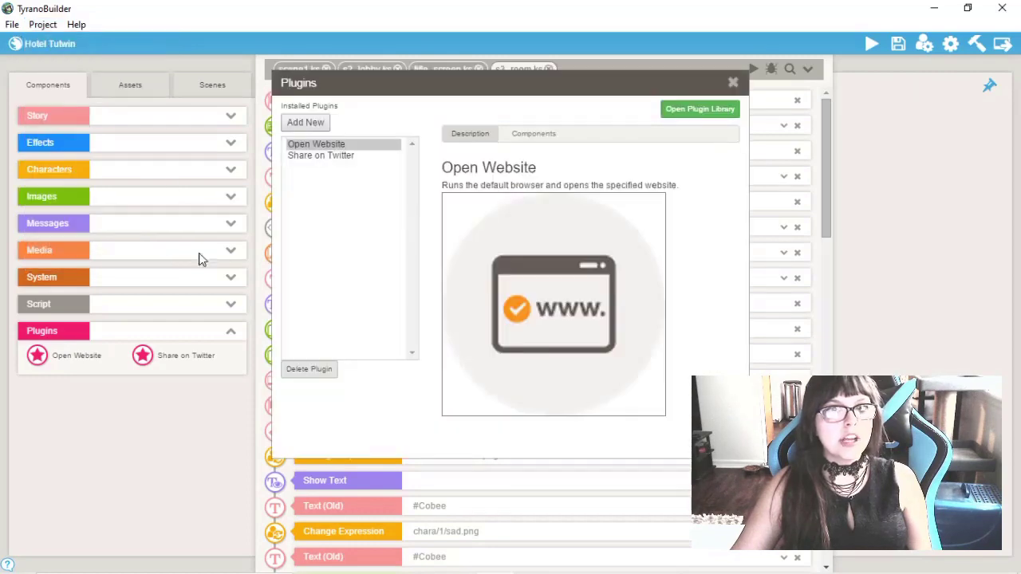
left_click(306, 123)
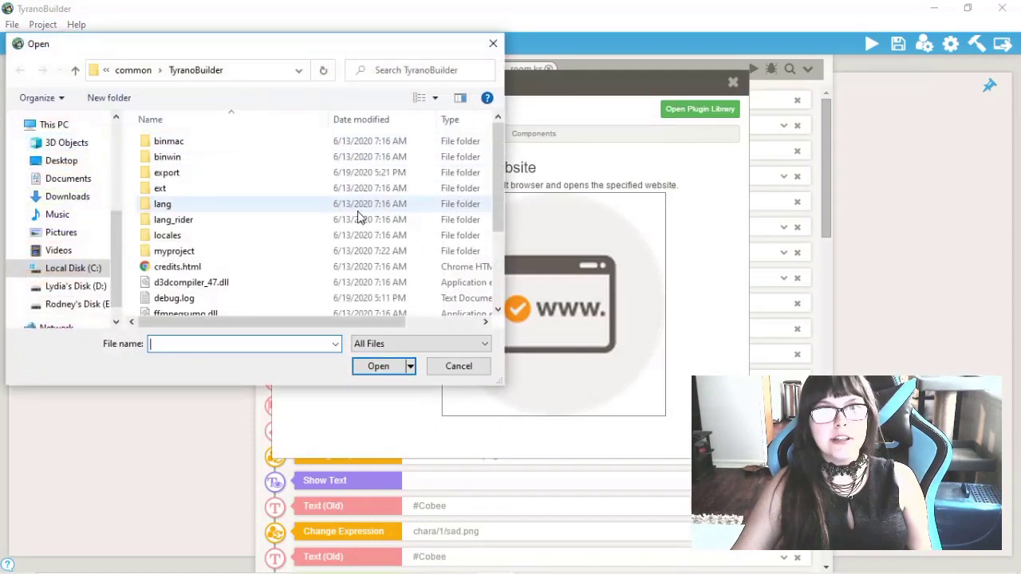
left_click(465, 371)
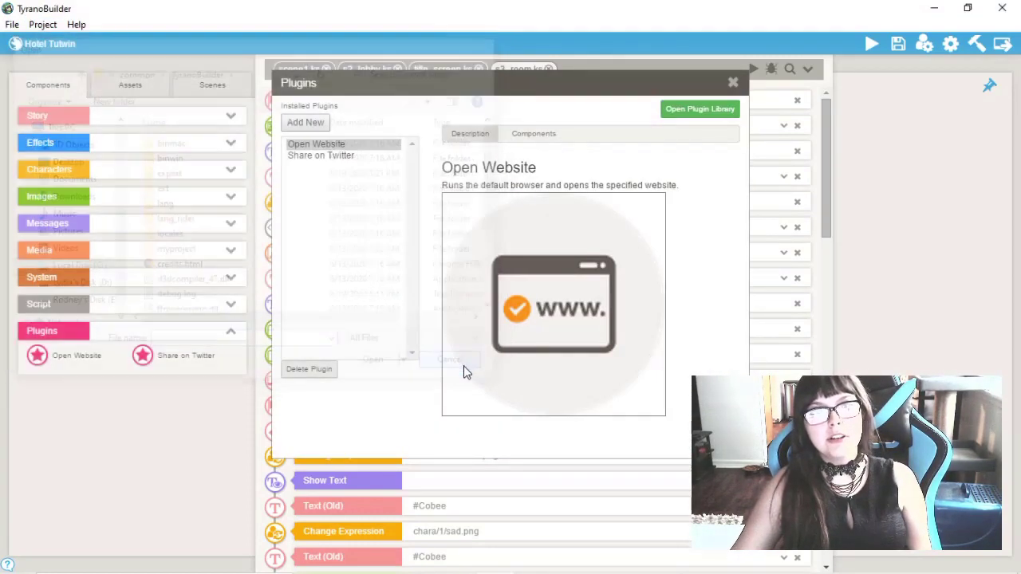
Open the online Tyrano plugin library in Chrome and scroll through its front page.
left_click(697, 112)
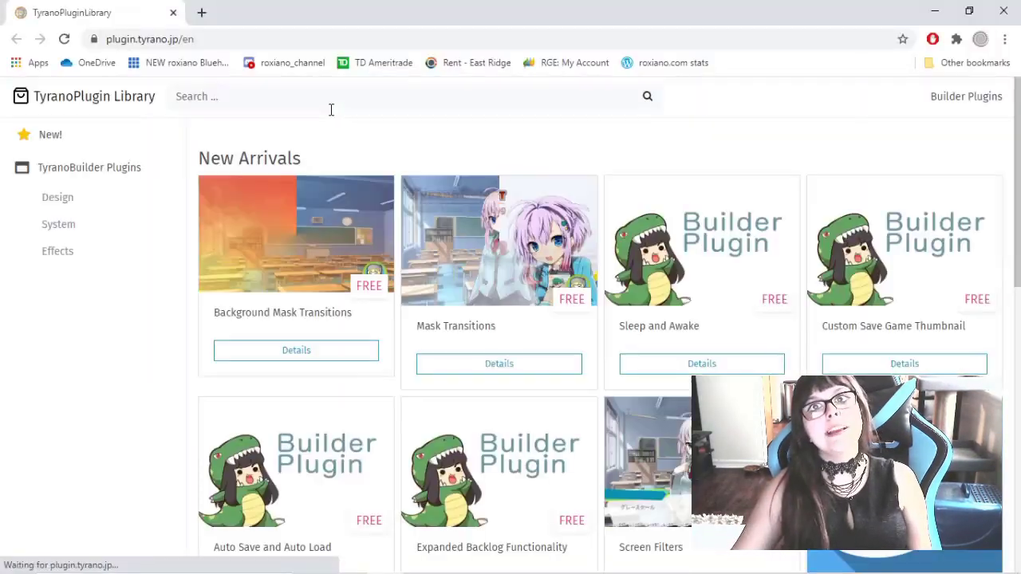
scroll(514, 419, "down", 1)
scroll(514, 419, "down", 7)
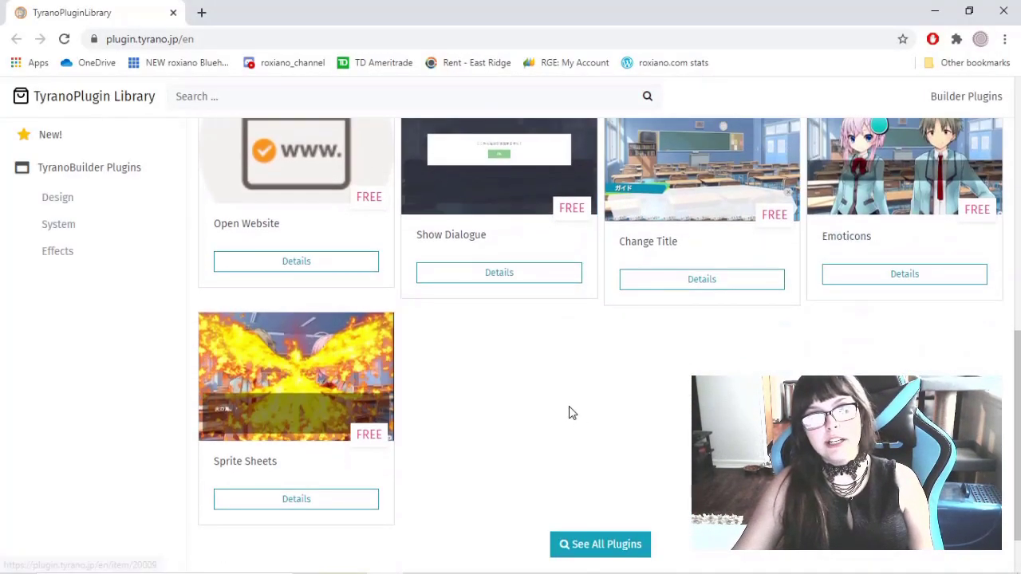
scroll(569, 407, "up", 4)
scroll(569, 402, "up", 2)
scroll(554, 438, "down", 5)
scroll(606, 535, "down", 2)
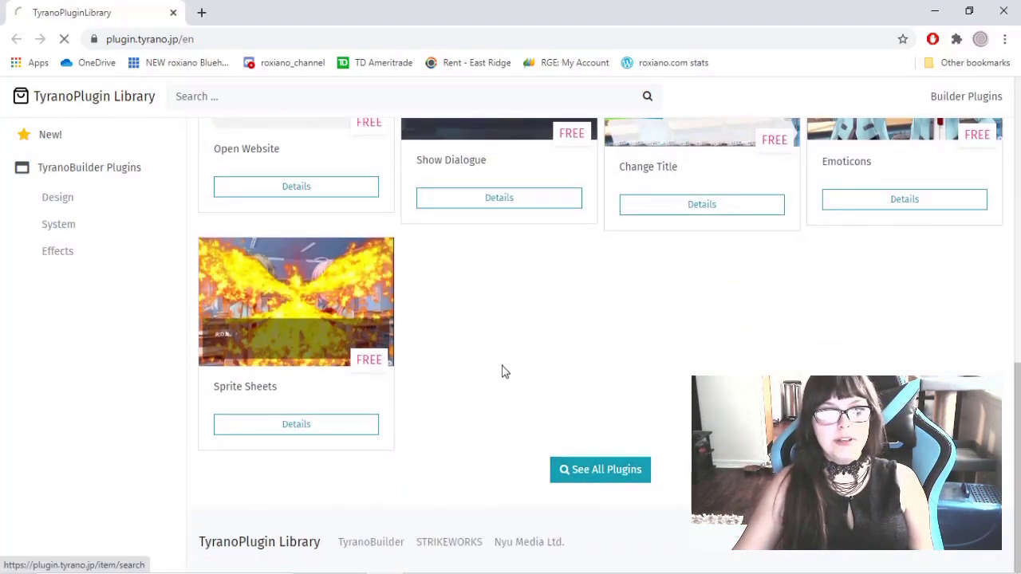
Show the full plugin catalogue and browse its second page of free and paid plugins.
left_click(585, 478)
scroll(562, 399, "down", 7)
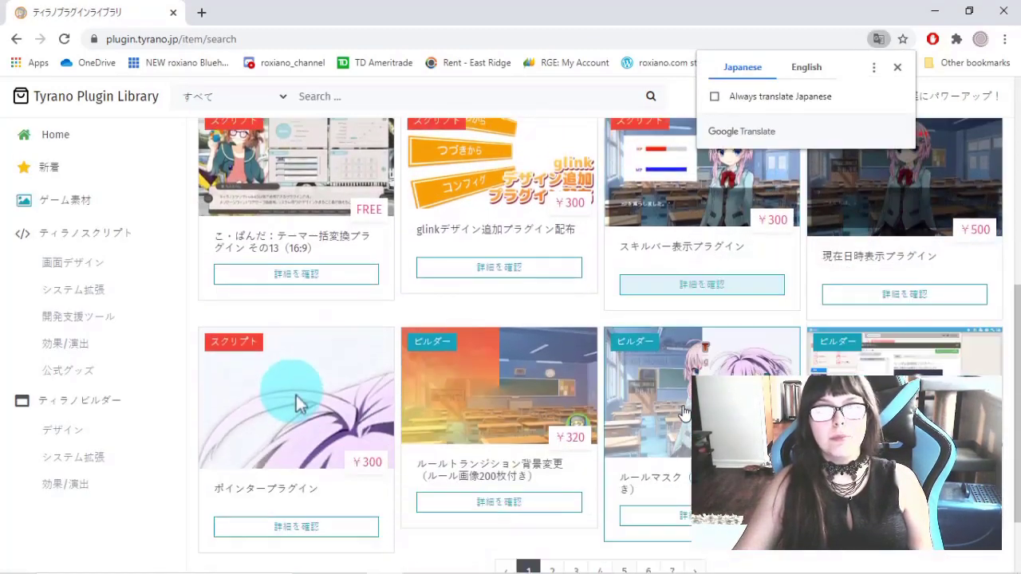
left_click(552, 470)
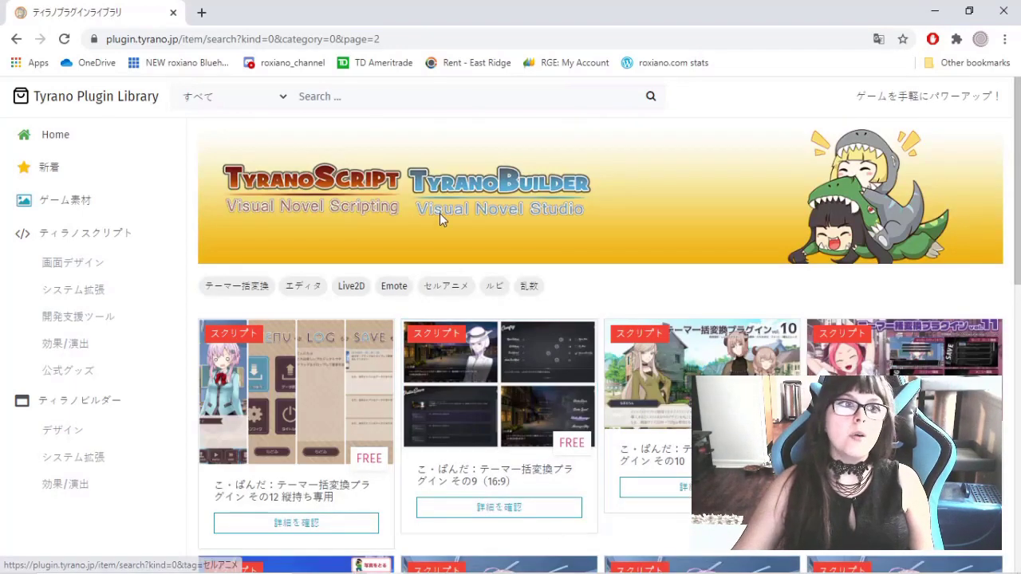
scroll(584, 437, "down", 9)
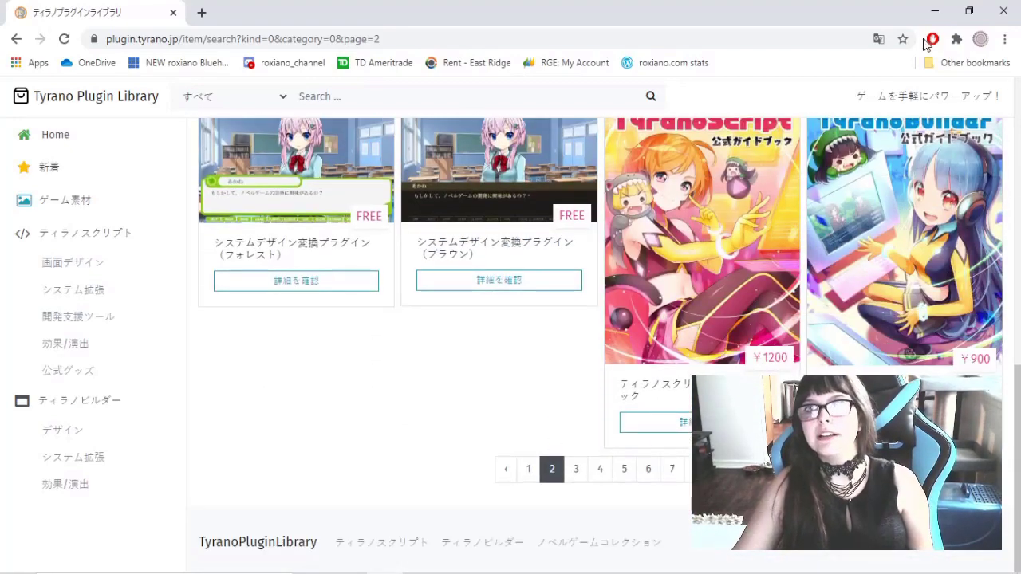
Close Chrome and TyranoBuilder's plugin manager, returning to the s3_room.ks script.
left_click(1003, 10)
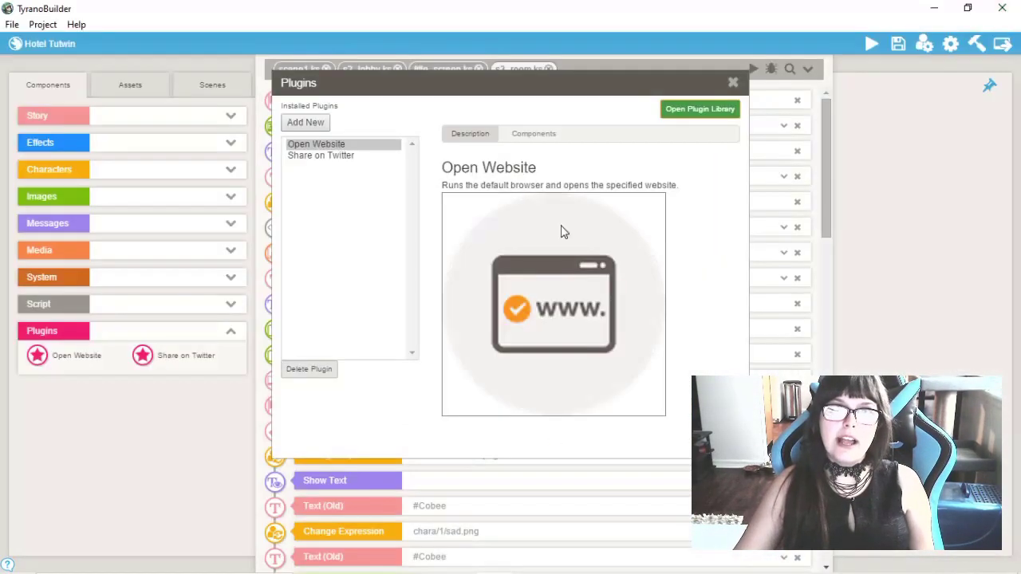
left_click(732, 83)
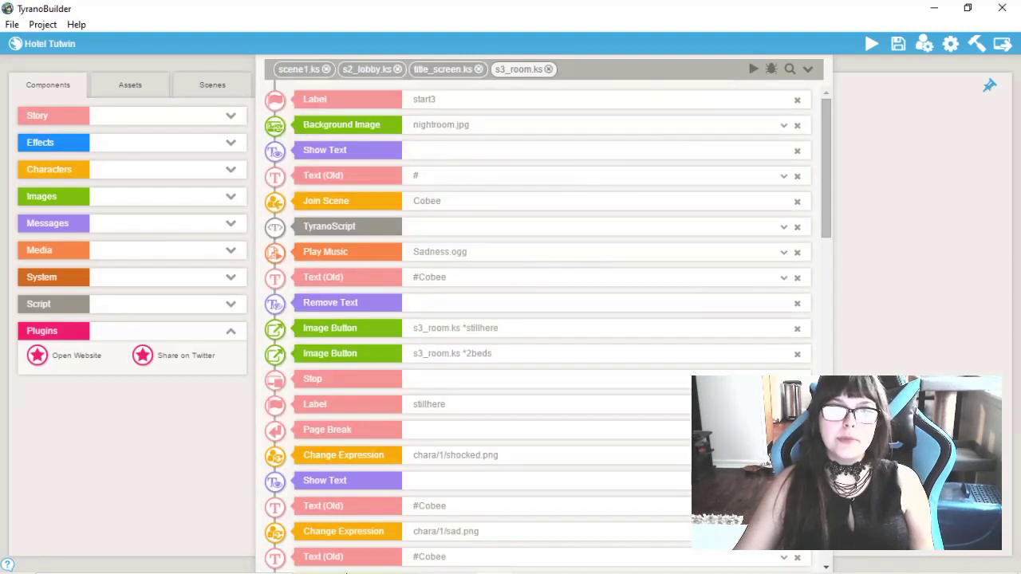
mouse_move(342, 559)
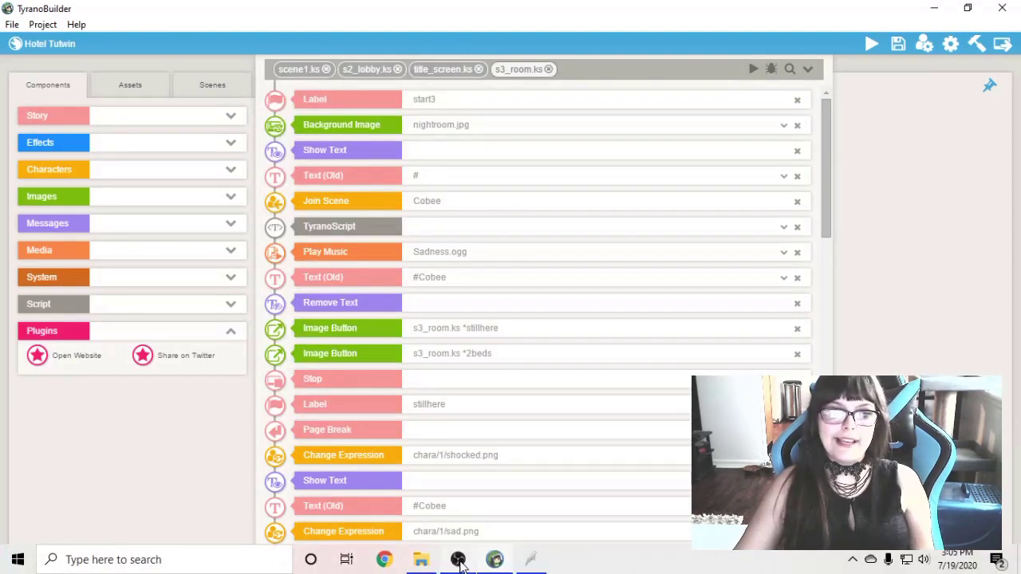
mouse_move(458, 563)
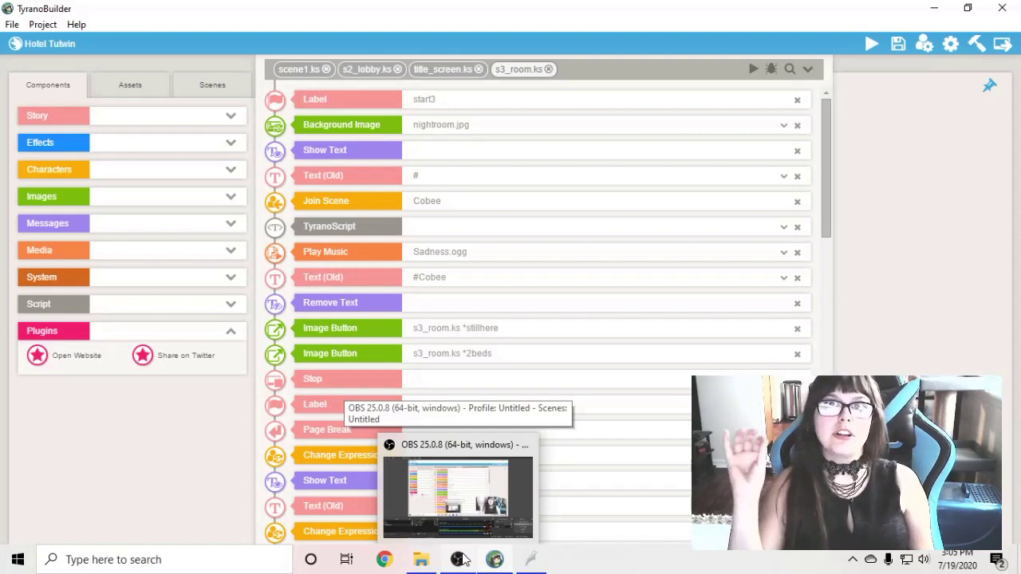
left_click(531, 559)
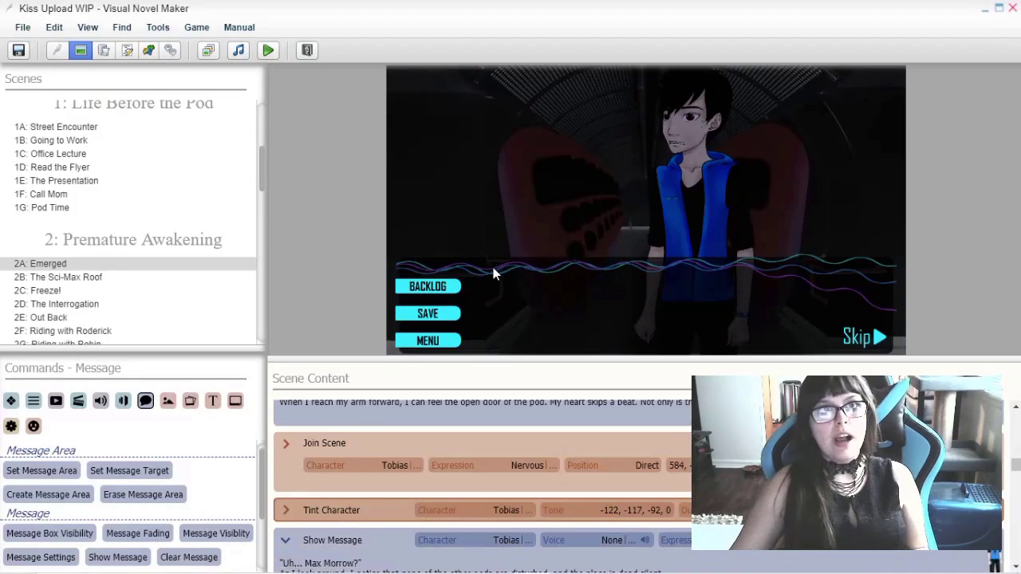